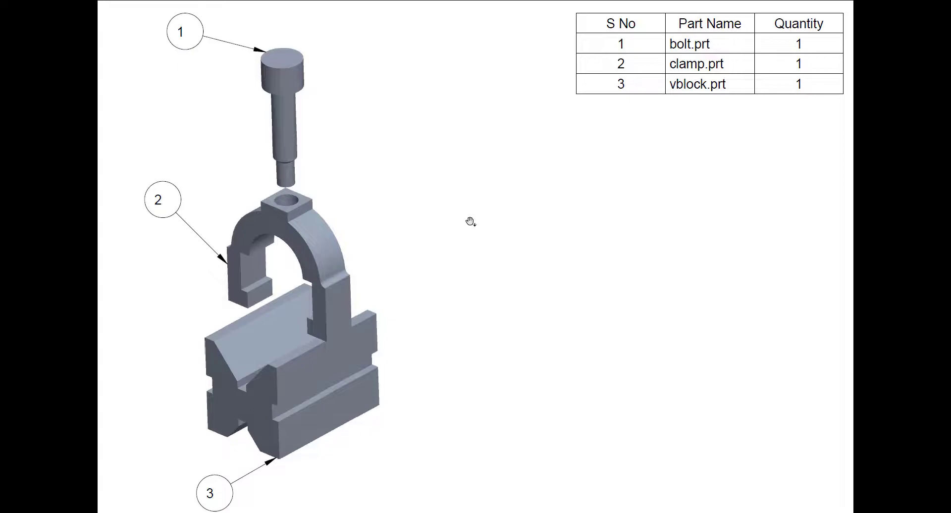
Step: Examine the assembly view, parts list and dimensioned V-block, clamp and bolt sheets in the drawing, beside the CATIA window
{"action": "scroll", "coordinate": [479, 218], "scroll_direction": "down", "scroll_amount": 1}
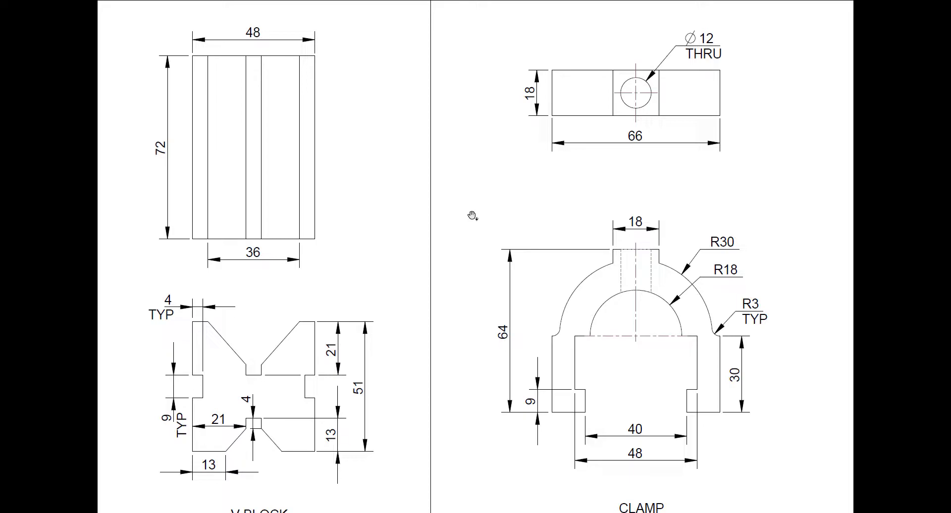
{"action": "scroll", "coordinate": [456, 213], "scroll_direction": "down", "scroll_amount": 1}
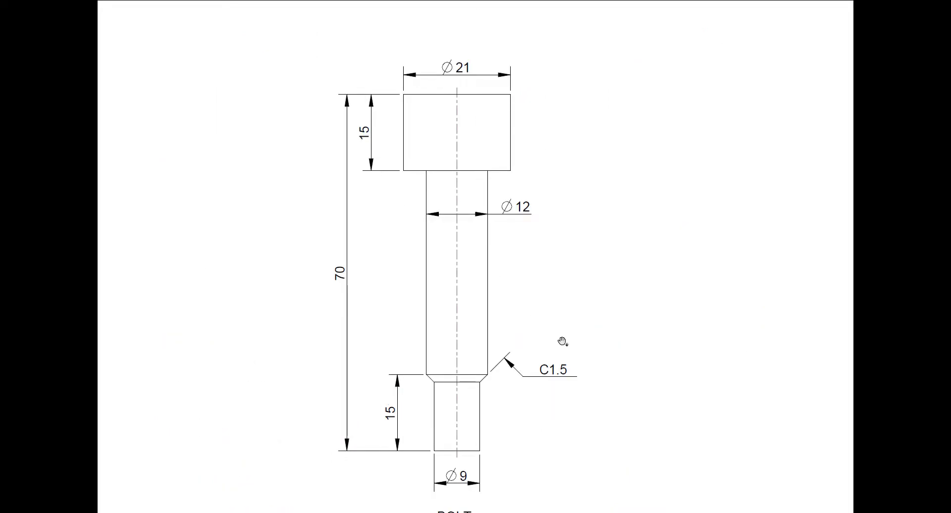
{"action": "scroll", "coordinate": [563, 341], "scroll_direction": "up", "scroll_amount": 1}
{"action": "scroll", "coordinate": [562, 340], "scroll_direction": "down", "scroll_amount": 2}
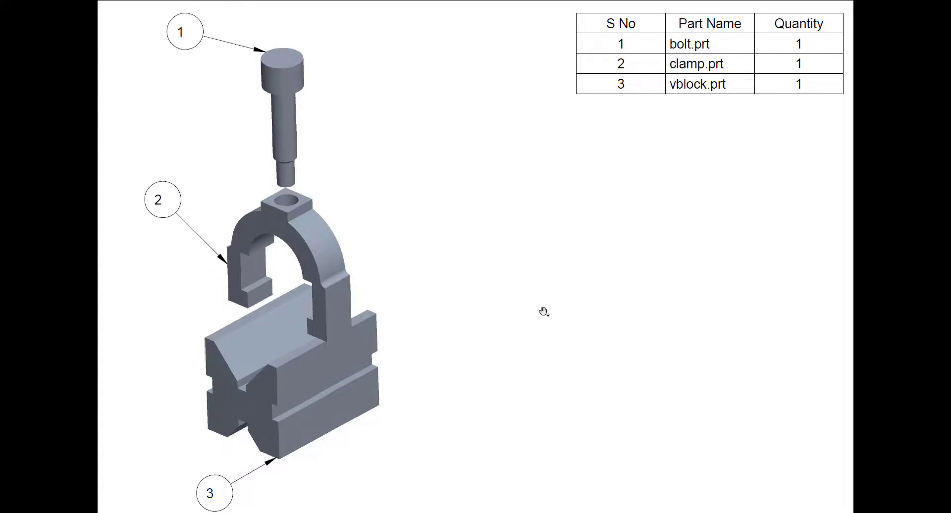
{"action": "left_click", "coordinate": [502, 291]}
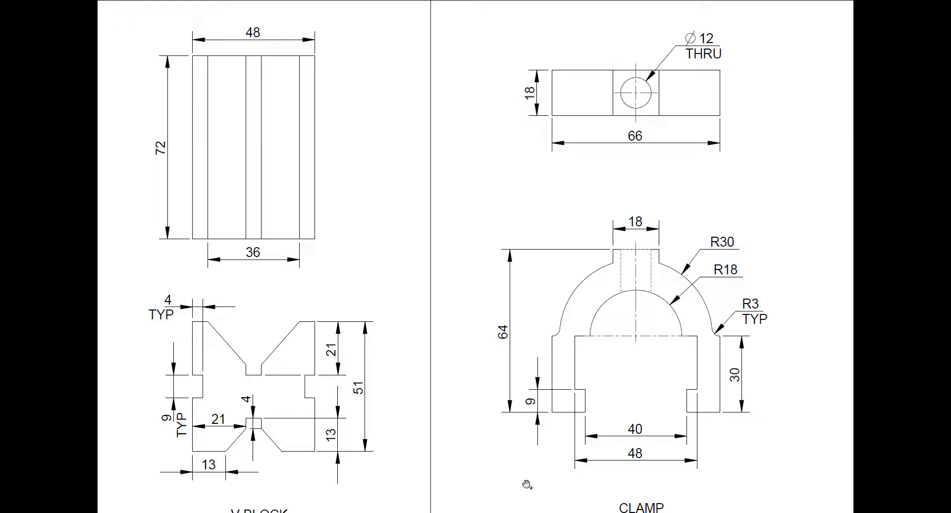
{"action": "left_click", "coordinate": [479, 279]}
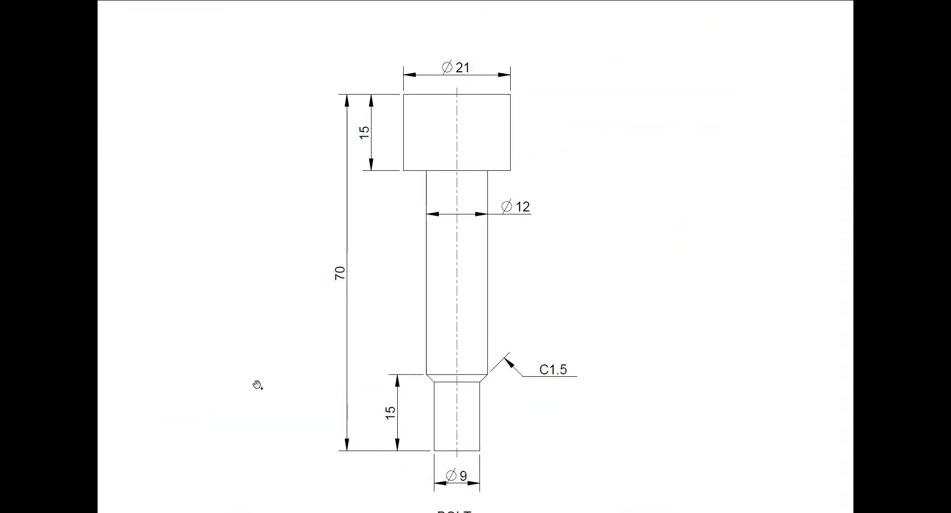
{"action": "scroll", "coordinate": [448, 367], "scroll_direction": "up", "scroll_amount": 2}
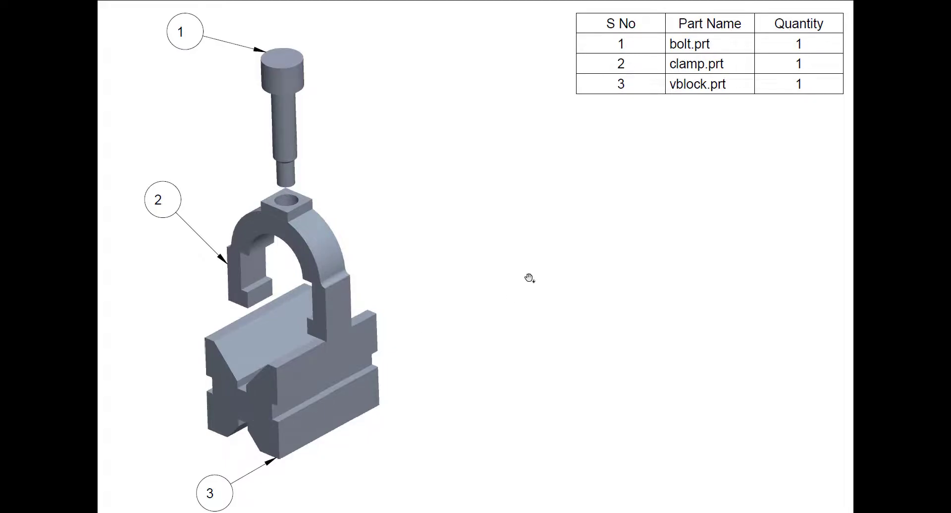
{"action": "scroll", "coordinate": [524, 277], "scroll_direction": "up", "scroll_amount": 1}
{"action": "key", "text": "Escape"}
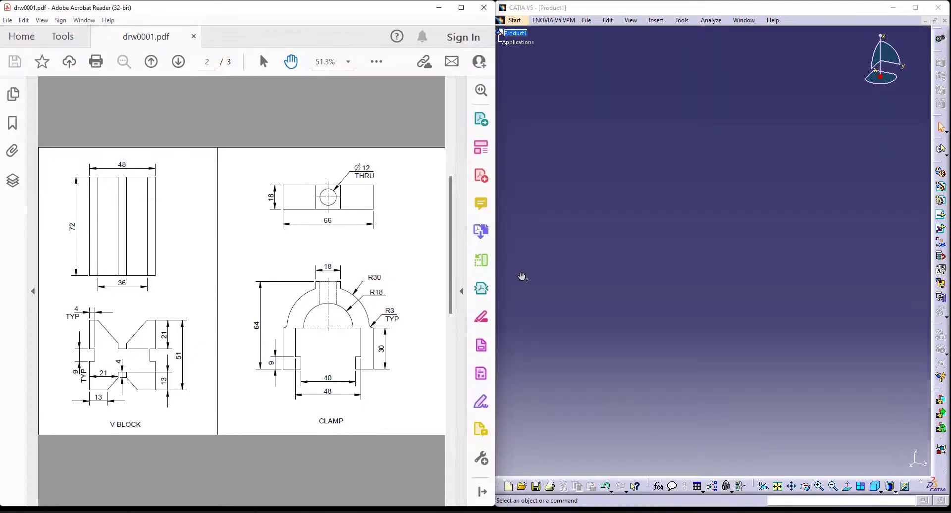
{"action": "scroll", "coordinate": [193, 289], "scroll_direction": "up", "scroll_amount": 1}
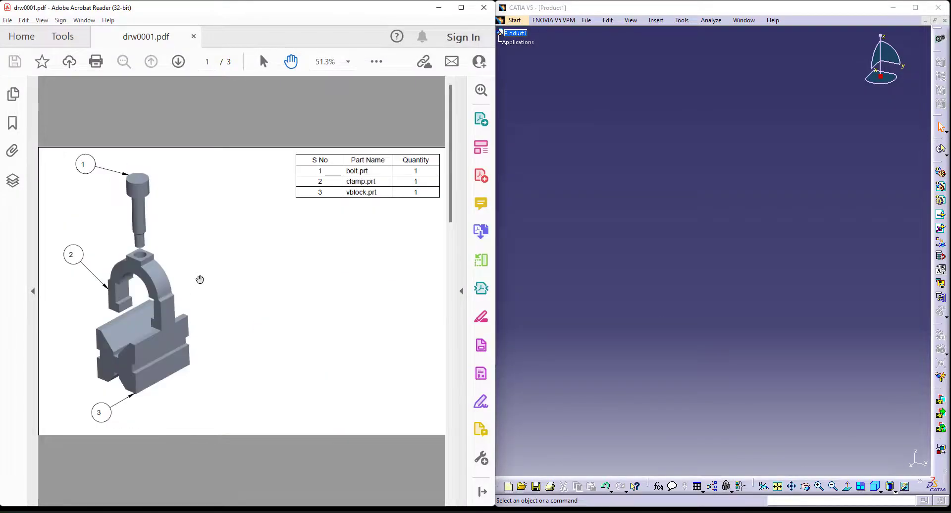
{"action": "left_click", "coordinate": [700, 227]}
{"action": "scroll", "coordinate": [238, 283], "scroll_direction": "down", "scroll_amount": 1}
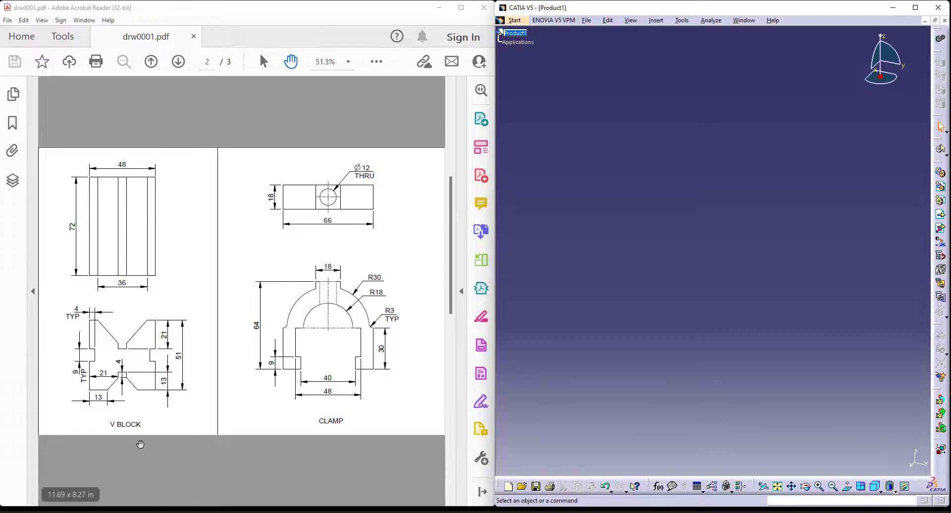
Step: Create a new Part Design part in CATIA and start a sketch on the yz plane
{"action": "left_click", "coordinate": [514, 20]}
{"action": "mouse_move", "coordinate": [569, 44]}
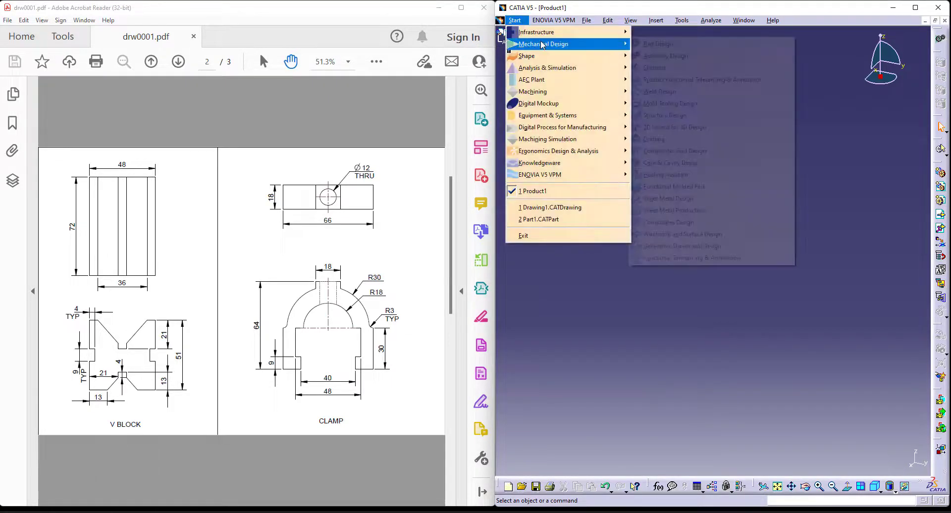
{"action": "left_click", "coordinate": [682, 47]}
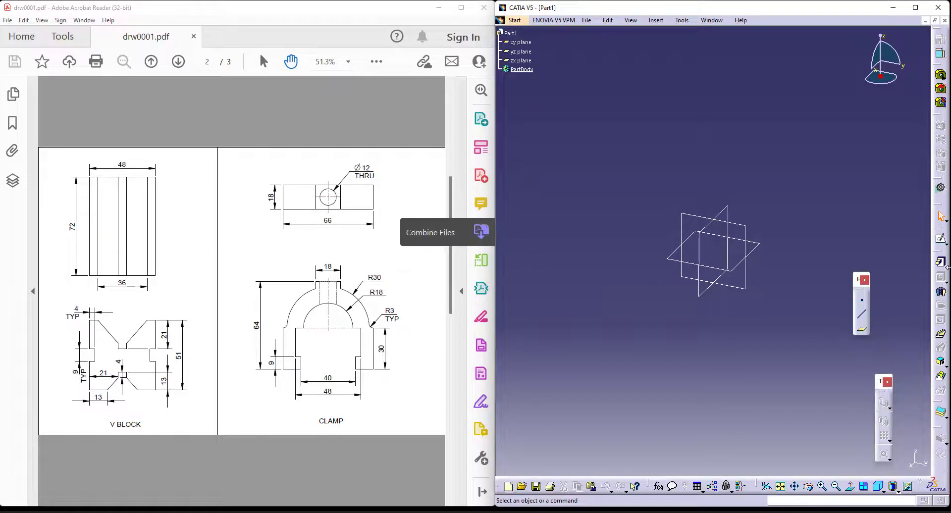
{"action": "left_click", "coordinate": [941, 241]}
{"action": "left_click", "coordinate": [700, 218]}
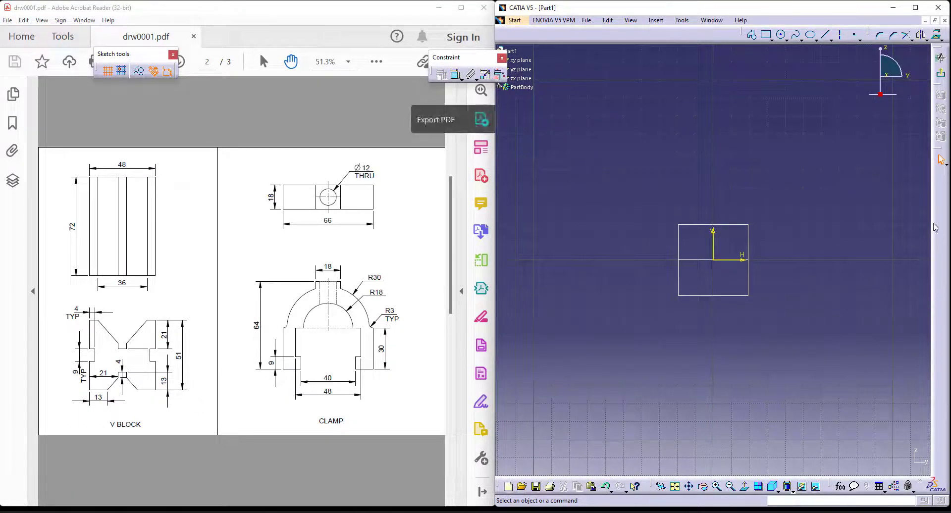
Step: Sketch a centred rectangle about 66 mm wide around the origin
{"action": "left_click", "coordinate": [771, 39]}
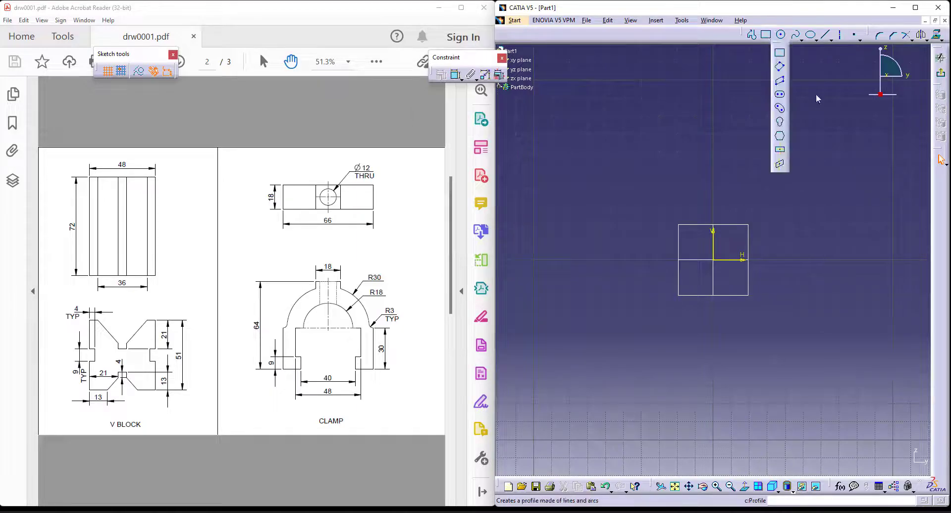
{"action": "left_click", "coordinate": [779, 149]}
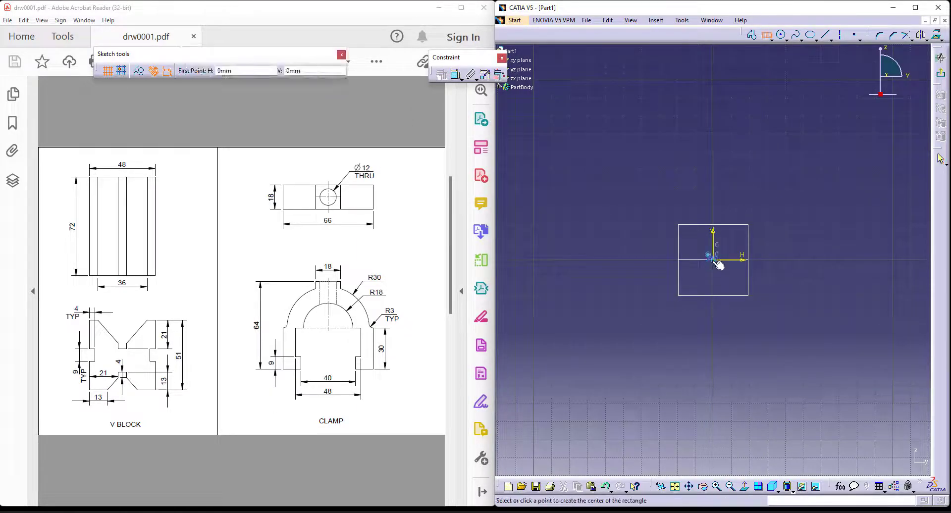
{"action": "left_click", "coordinate": [713, 259]}
{"action": "left_click", "coordinate": [772, 335]}
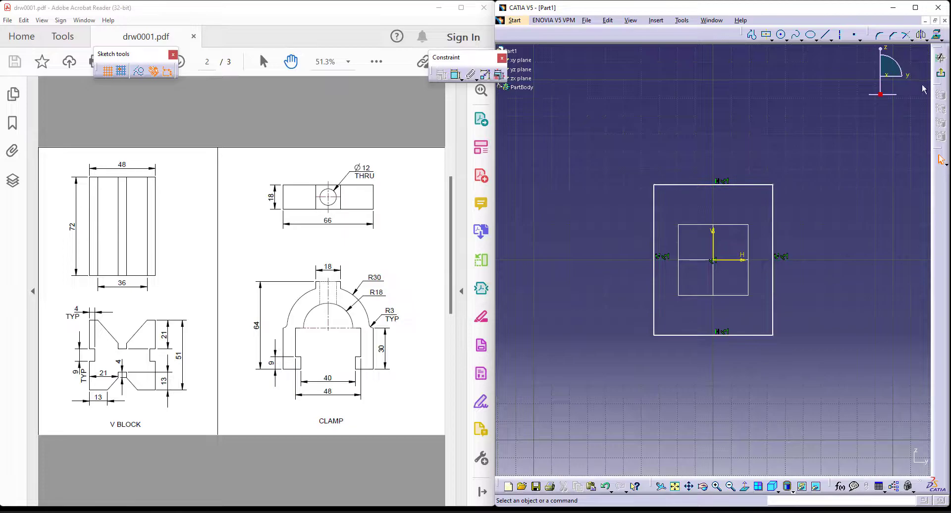
Step: Dimension the rectangle's horizontal width and set it to 48 mm
{"action": "left_click_drag", "start_coordinate": [446, 57], "coordinate": [608, 54]}
{"action": "left_click", "coordinate": [618, 73]}
{"action": "left_click", "coordinate": [724, 185]}
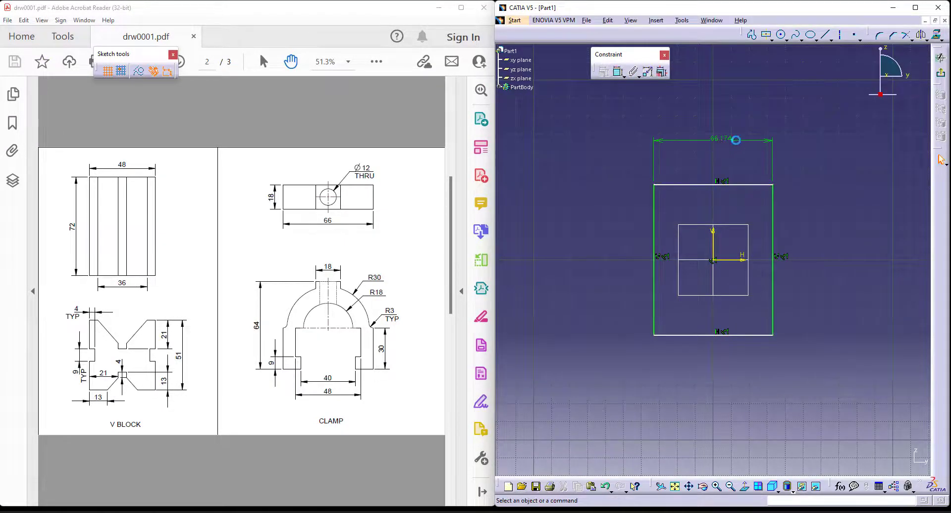
{"action": "double_click", "coordinate": [723, 141]}
{"action": "type", "text": "48"}
{"action": "key", "text": "Return"}
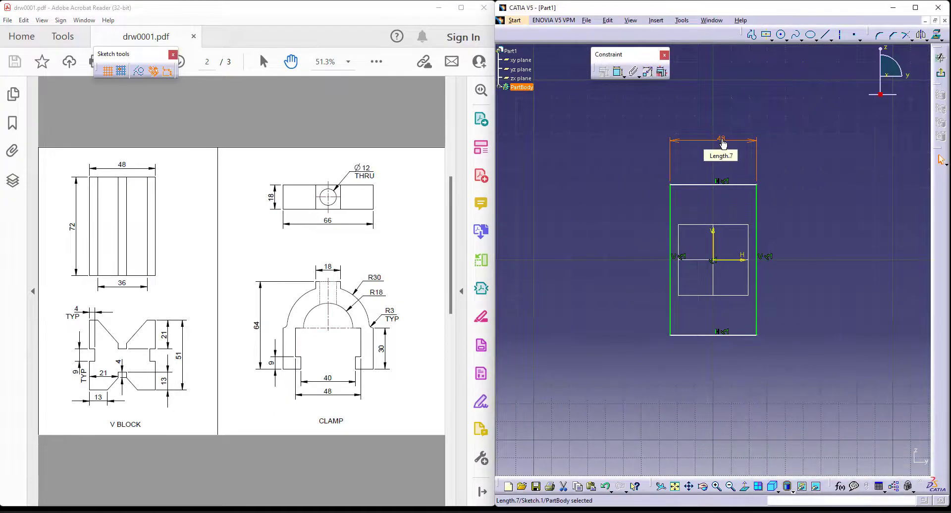
Step: Dimension the rectangle's height, set it to 51 mm and finish the sketch
{"action": "left_click", "coordinate": [756, 238]}
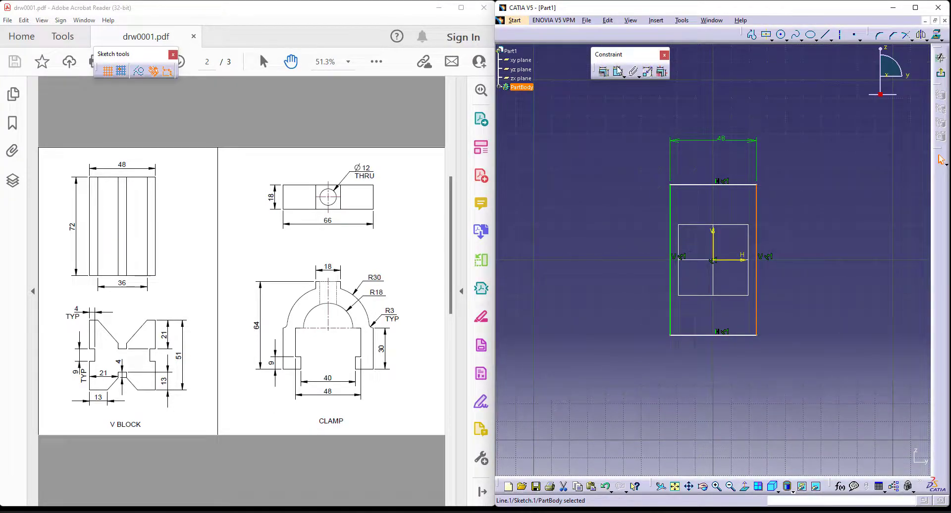
{"action": "left_click", "coordinate": [824, 256]}
{"action": "double_click", "coordinate": [822, 252]}
{"action": "type", "text": "51"}
{"action": "key", "text": "Return"}
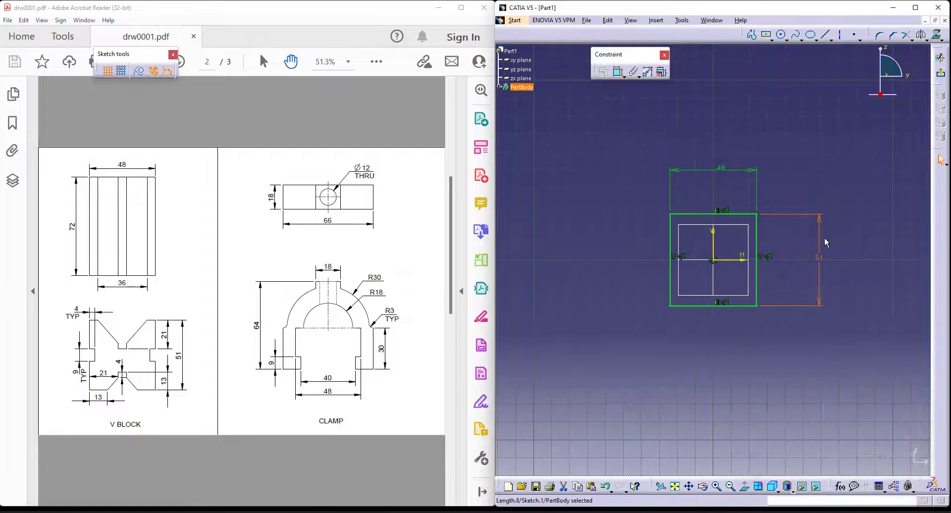
{"action": "left_click", "coordinate": [940, 73]}
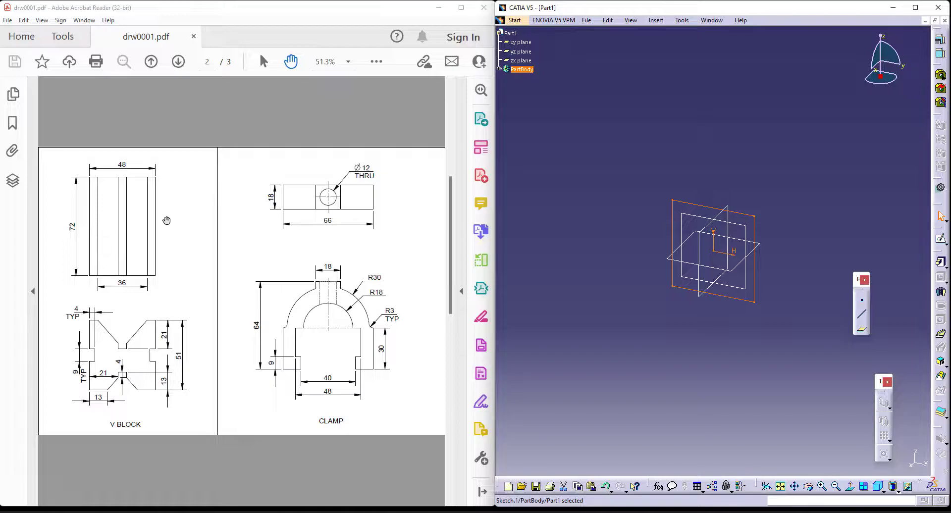
Step: Check the V-block drawing and pad the rectangle 36 mm with mirrored extent
{"action": "scroll", "coordinate": [167, 220], "scroll_direction": "up", "scroll_amount": 2}
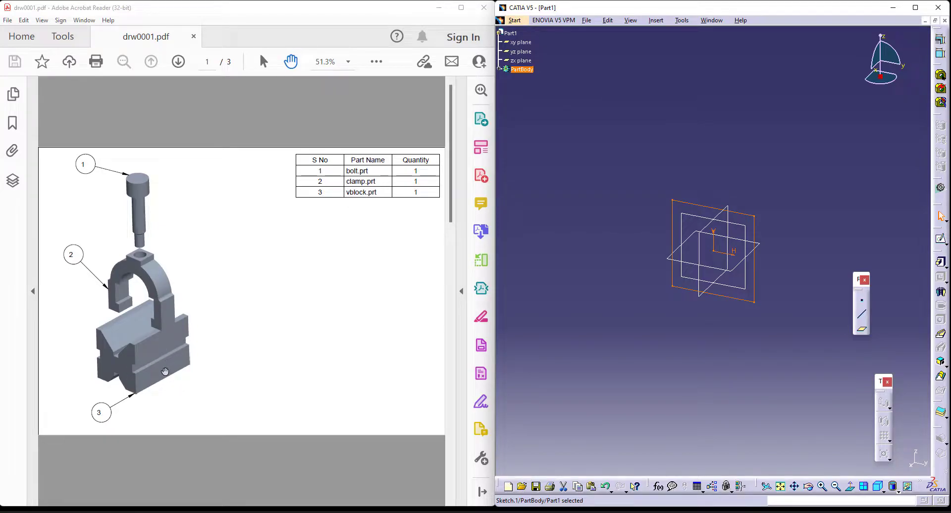
{"action": "left_click", "coordinate": [761, 306]}
{"action": "scroll", "coordinate": [196, 348], "scroll_direction": "down", "scroll_amount": 2}
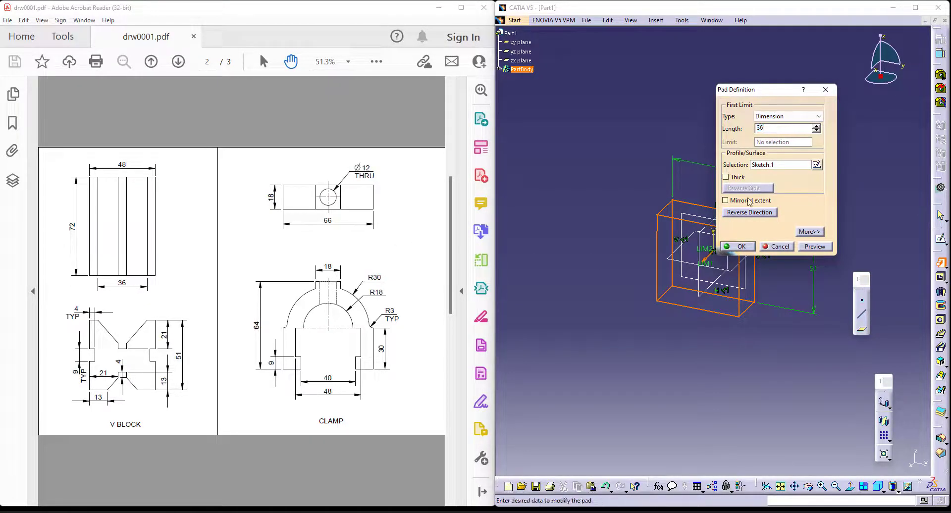
{"action": "left_click", "coordinate": [737, 246]}
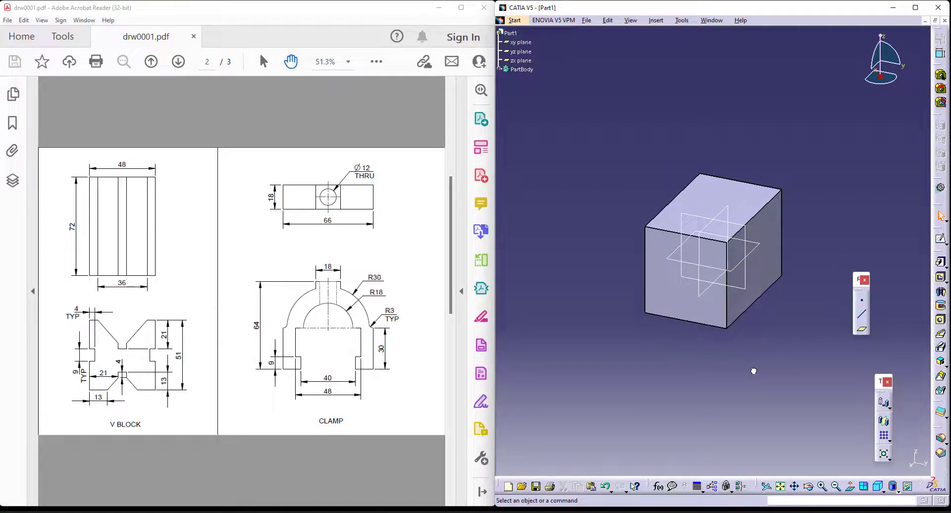
Step: Start a pocket and create its profile sketch on the block's 48 by 51 mm front face
{"action": "left_click", "coordinate": [941, 277]}
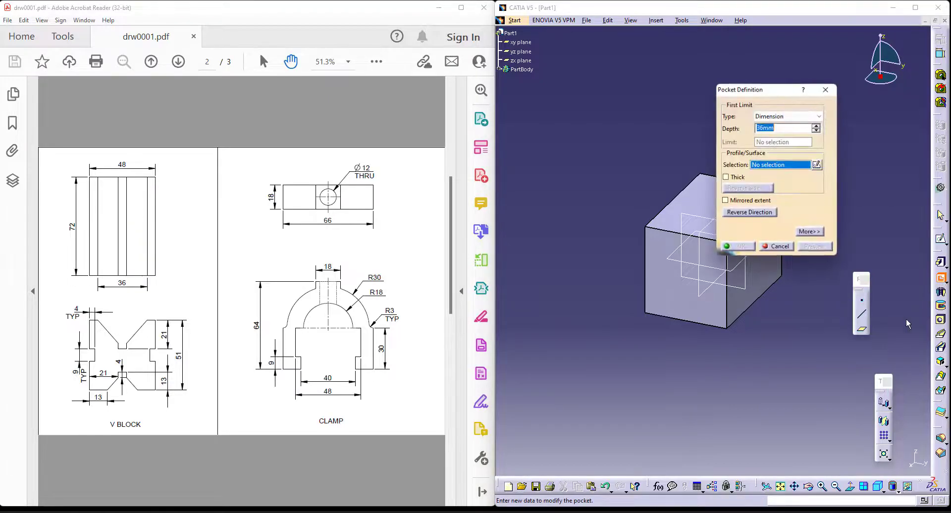
{"action": "left_click", "coordinate": [817, 166]}
{"action": "left_click", "coordinate": [664, 287]}
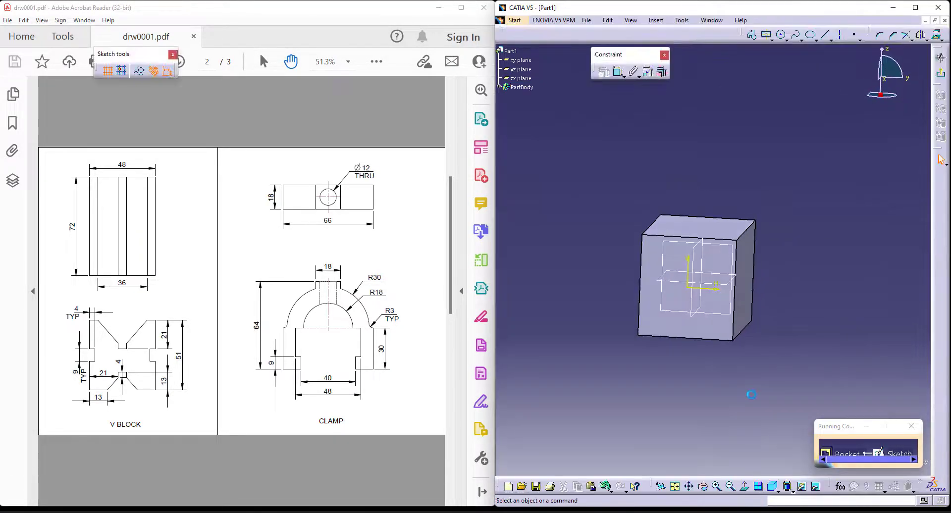
{"action": "left_click", "coordinate": [718, 341]}
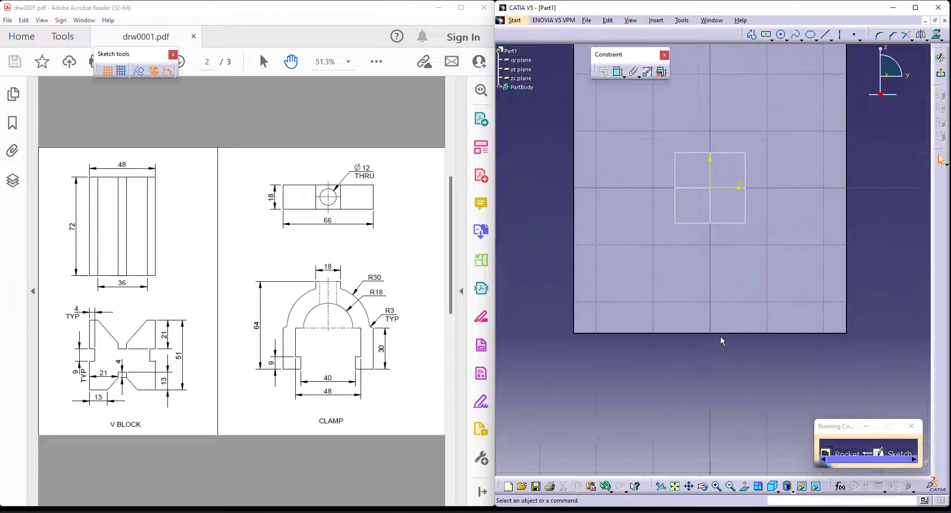
Step: Project the lower edge of the block's front face into the pocket sketch
{"action": "left_click", "coordinate": [881, 34]}
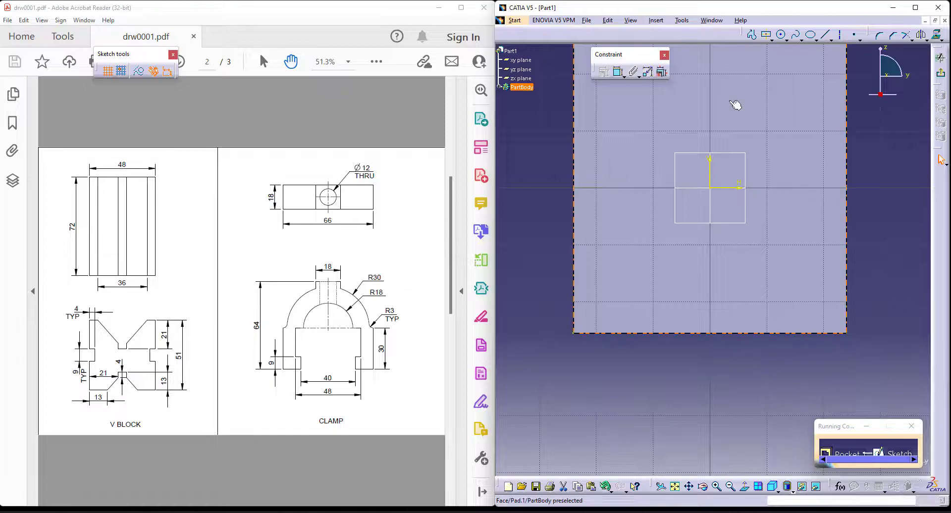
{"action": "left_click", "coordinate": [637, 22]}
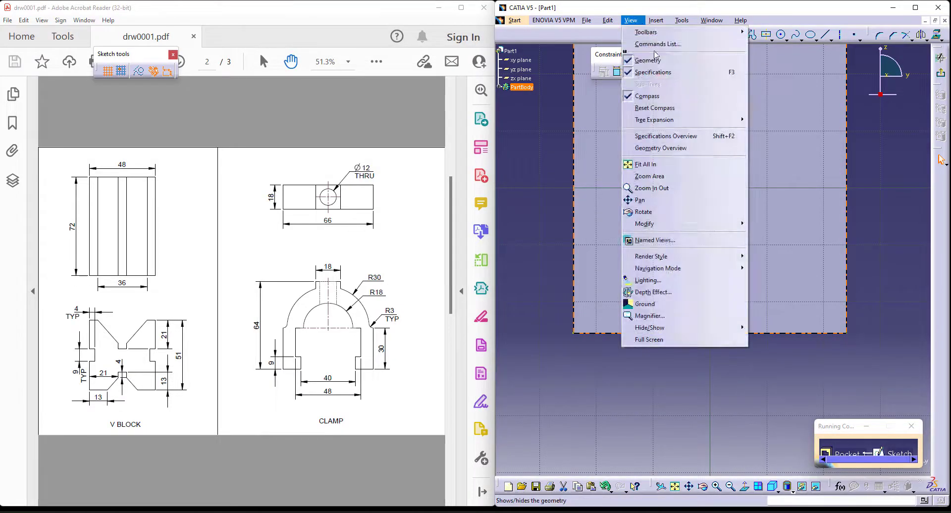
{"action": "mouse_move", "coordinate": [653, 33]}
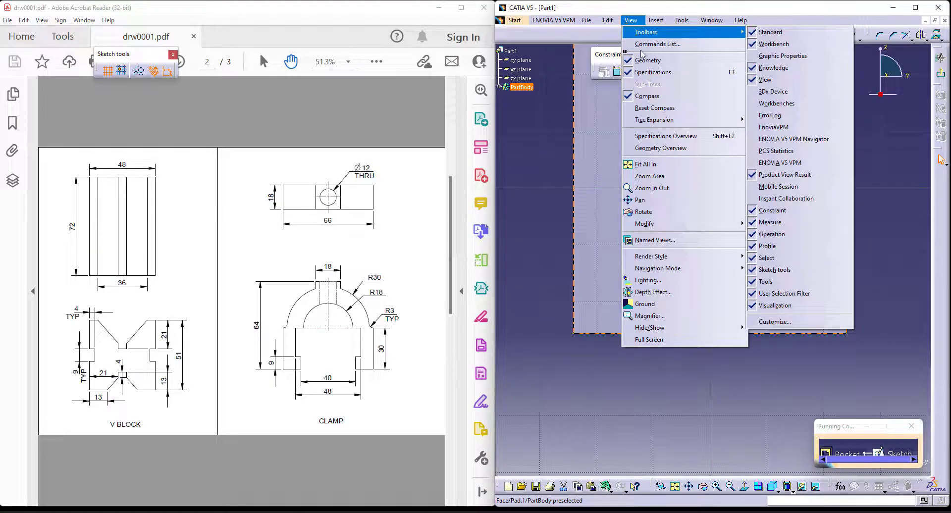
{"action": "left_click", "coordinate": [507, 324]}
{"action": "mouse_move", "coordinate": [558, 322]}
{"action": "middle_mouse_down"}
{"action": "mouse_move", "coordinate": [653, 319]}
{"action": "mouse_move", "coordinate": [643, 387]}
{"action": "middle_mouse_up"}
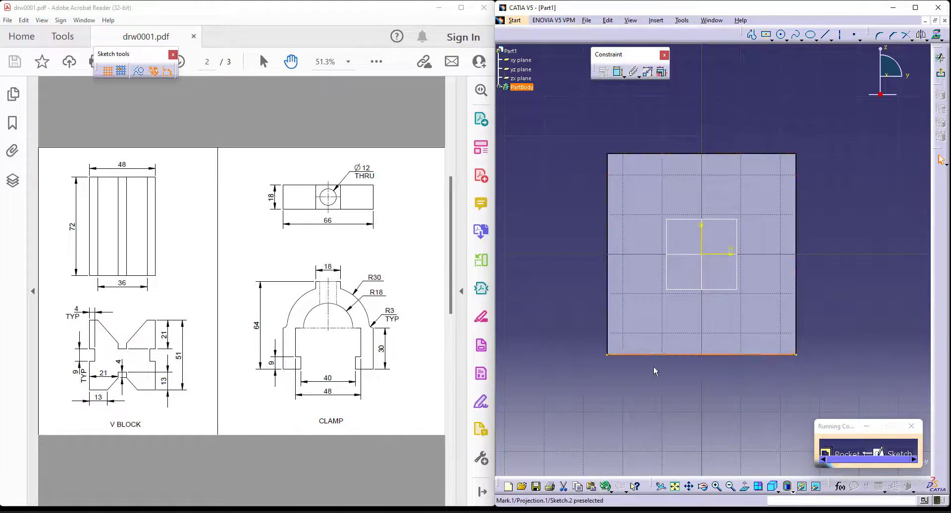
Step: Try to set the projected lower edge as an output feature
{"action": "right_click", "coordinate": [653, 356]}
{"action": "mouse_move", "coordinate": [694, 495]}
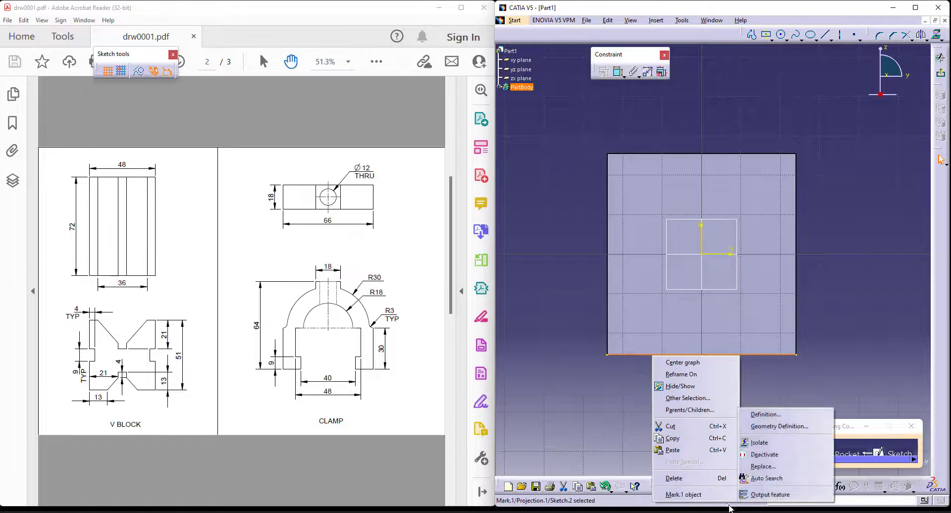
{"action": "left_click", "coordinate": [758, 495]}
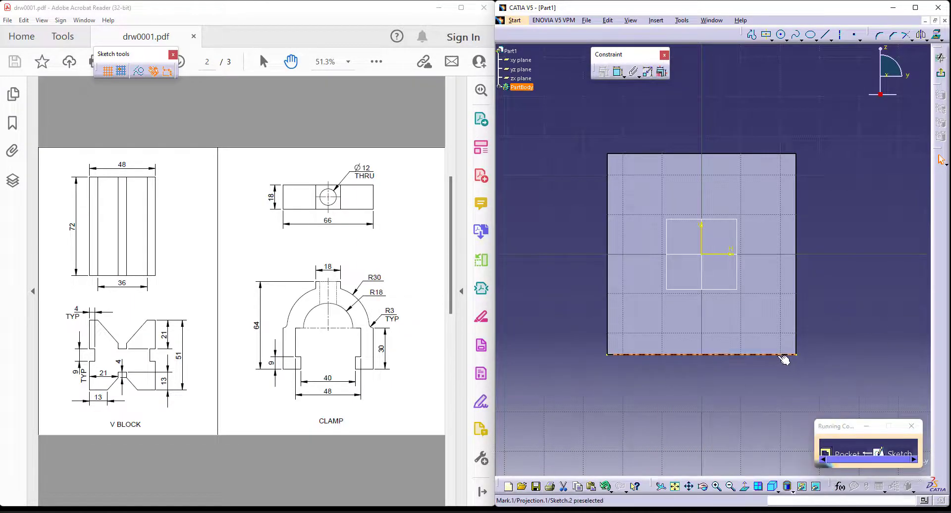
Step: Convert the projected lower edge to a construction element and place the Sketch tools toolbar beside the Constraint toolbar
{"action": "left_click", "coordinate": [915, 8]}
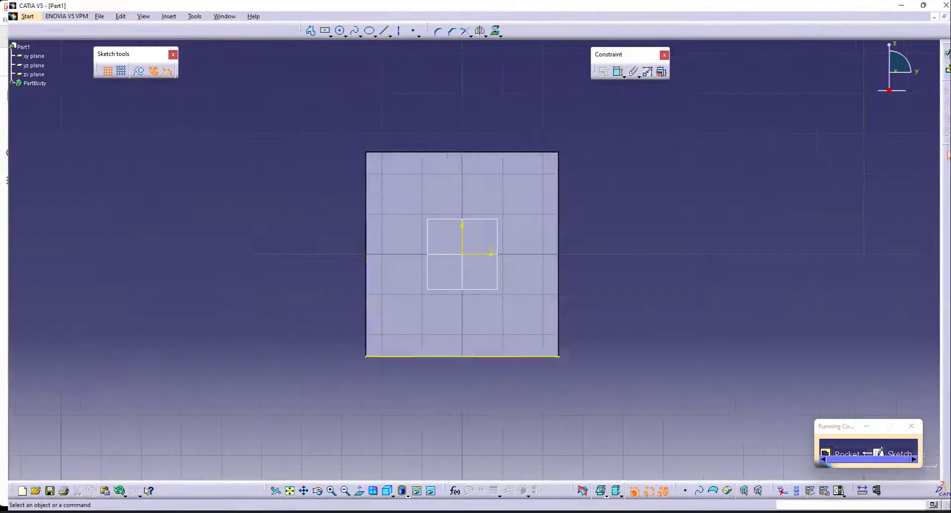
{"action": "left_click", "coordinate": [387, 357]}
{"action": "left_click", "coordinate": [140, 76]}
{"action": "mouse_move", "coordinate": [132, 57]}
{"action": "left_mouse_down"}
{"action": "mouse_move", "coordinate": [748, 80]}
{"action": "mouse_move", "coordinate": [716, 55]}
{"action": "left_mouse_up"}
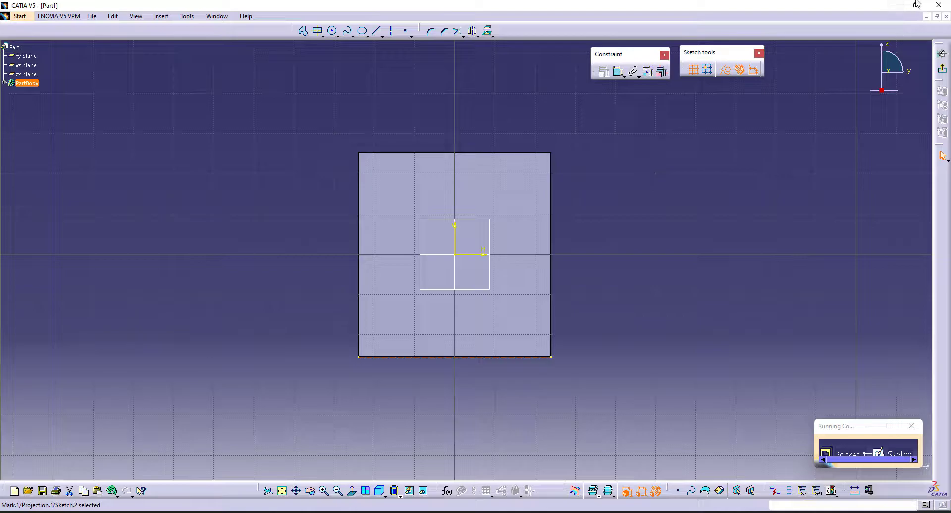
{"action": "left_click", "coordinate": [916, 5]}
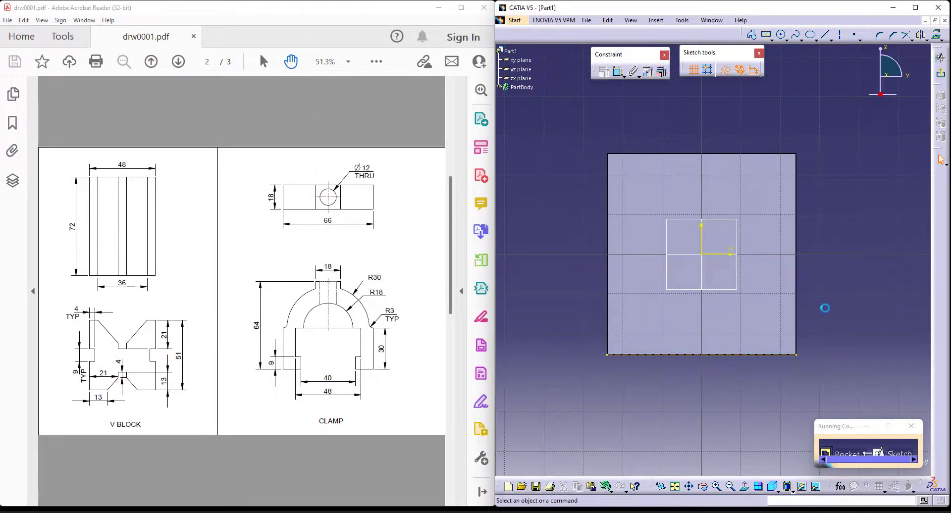
{"action": "left_click", "coordinate": [751, 35]}
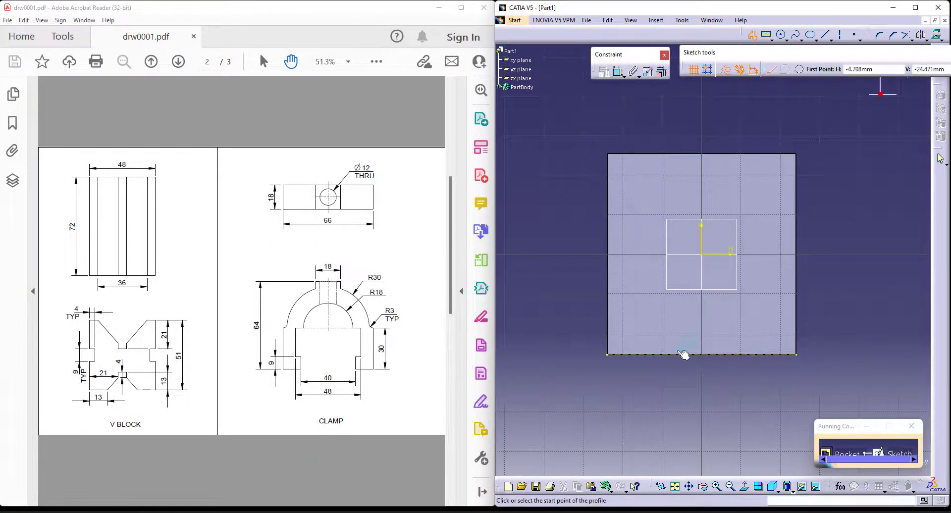
{"action": "left_click", "coordinate": [654, 353]}
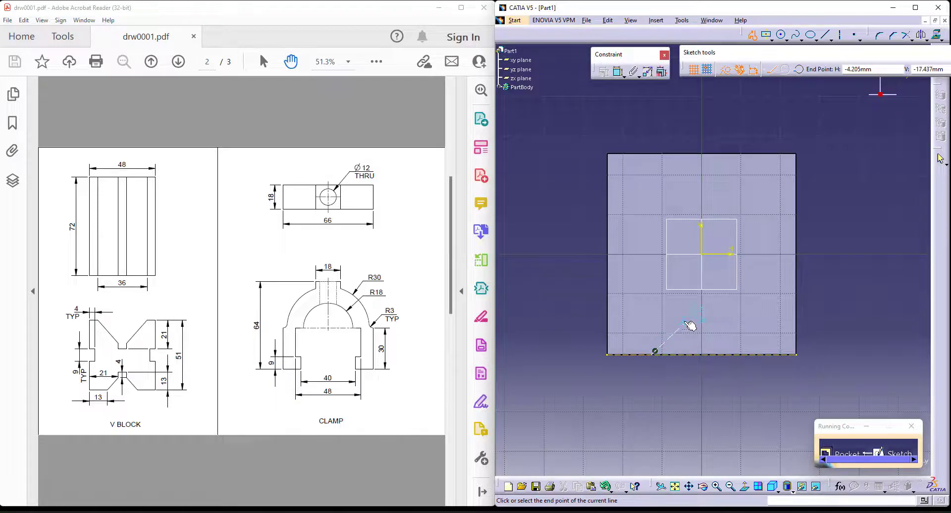
{"action": "key", "text": "Escape"}
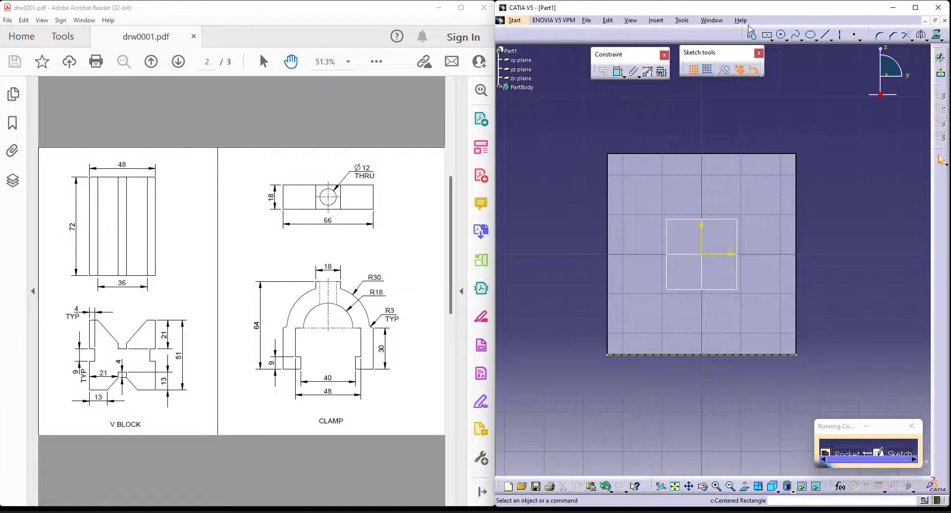
Step: Draw the left half of a stepped V-notch, about 13.4 mm high, from the projected lower edge and mirror it about the vertical axis
{"action": "left_click", "coordinate": [752, 34]}
{"action": "left_click", "coordinate": [660, 351]}
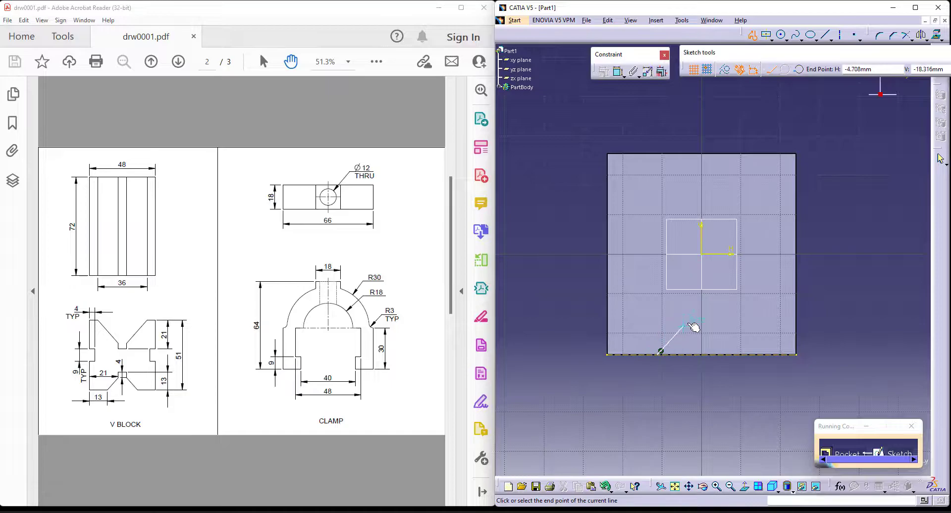
{"action": "left_click", "coordinate": [688, 303]}
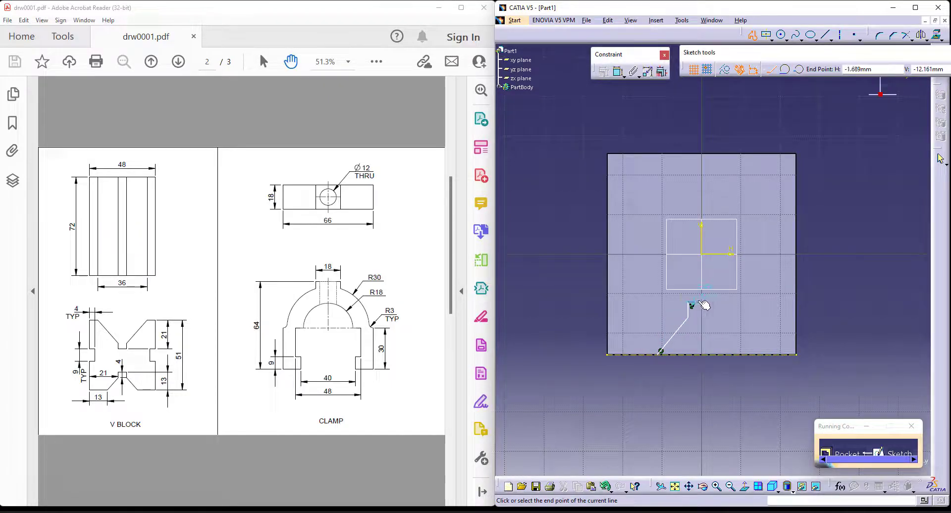
{"action": "double_click", "coordinate": [701, 299]}
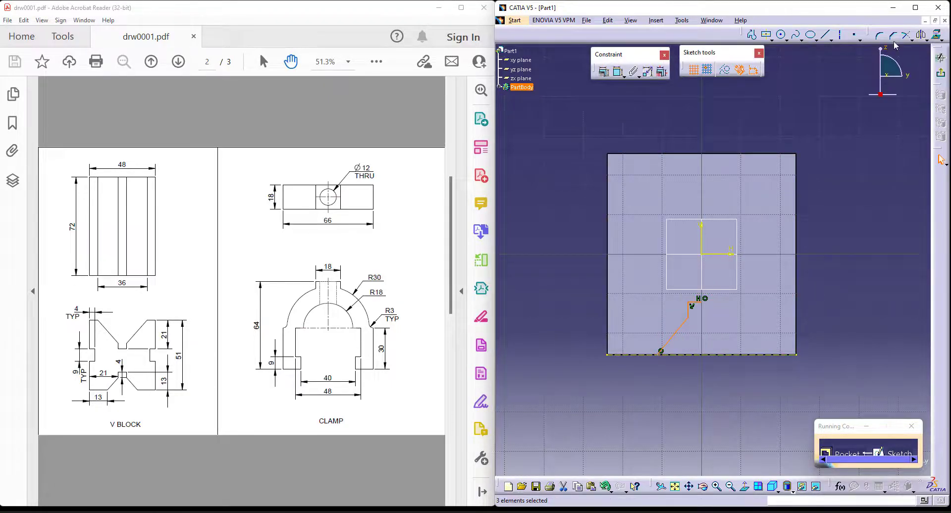
{"action": "left_click", "coordinate": [701, 243]}
Step: Close the mirrored notch profile with a horizontal line about 22.5 mm long along the block's lower edge
{"action": "mouse_move", "coordinate": [743, 394]}
{"action": "middle_mouse_down"}
{"action": "mouse_move", "coordinate": [689, 385]}
{"action": "mouse_move", "coordinate": [754, 51]}
{"action": "middle_mouse_up"}
{"action": "left_click", "coordinate": [752, 34]}
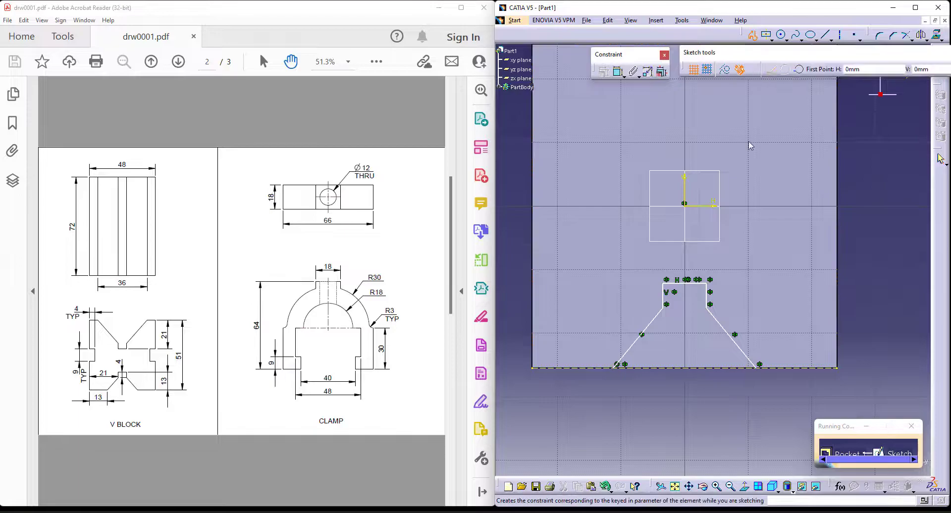
{"action": "left_click", "coordinate": [615, 365]}
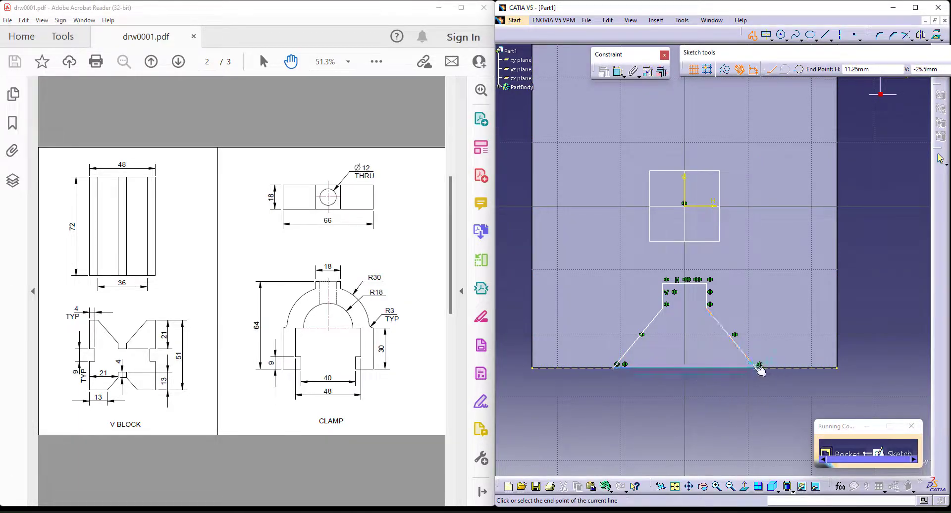
{"action": "left_click", "coordinate": [757, 367]}
{"action": "key", "text": "Escape"}
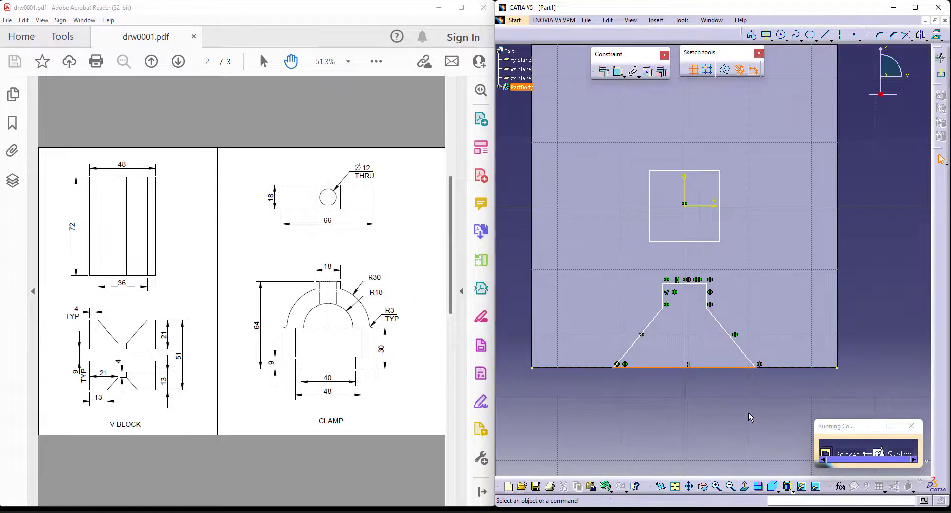
{"action": "middle_click_drag", "start_coordinate": [690, 402], "coordinate": [678, 414]}
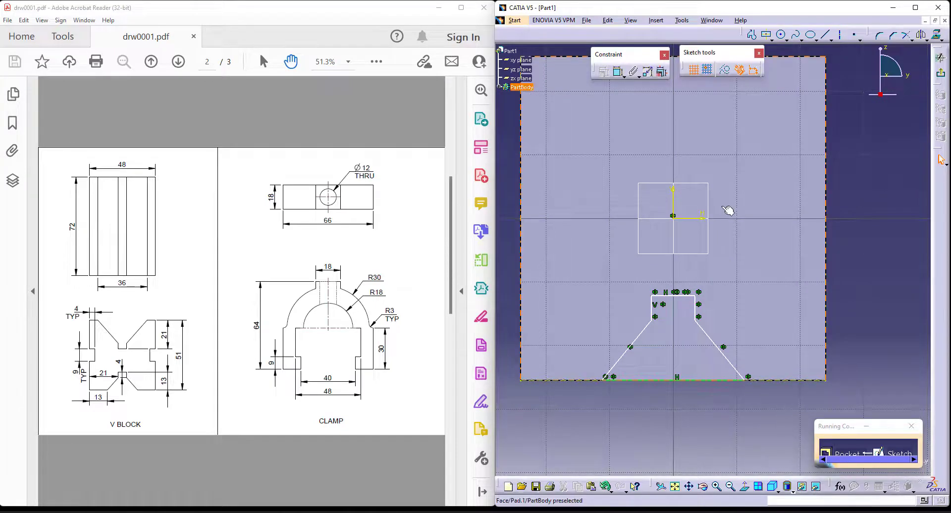
Step: Dimension the distance from the block's left edge to the notch's left vertical side and set it to 21 mm
{"action": "left_click", "coordinate": [617, 74]}
{"action": "left_click", "coordinate": [526, 331]}
{"action": "left_click", "coordinate": [657, 313]}
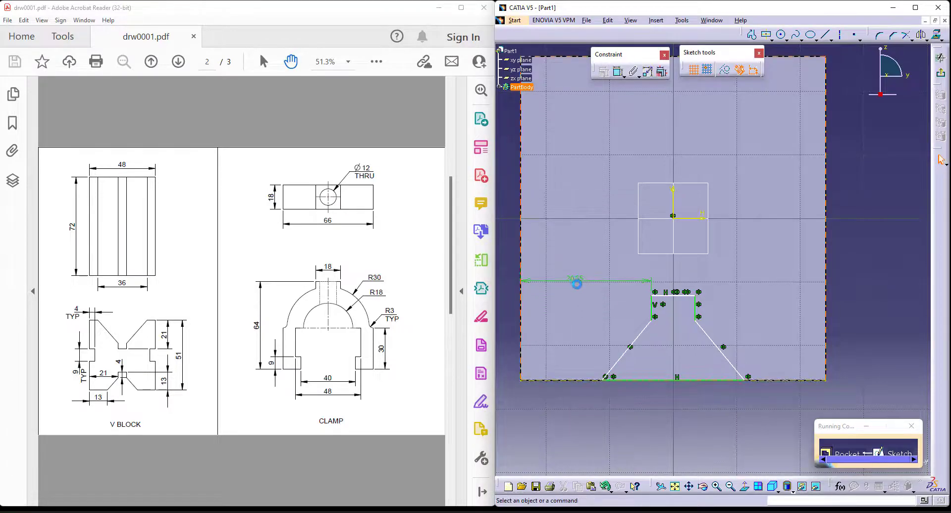
{"action": "double_click", "coordinate": [571, 281]}
{"action": "type", "text": "21"}
{"action": "key", "text": "Return"}
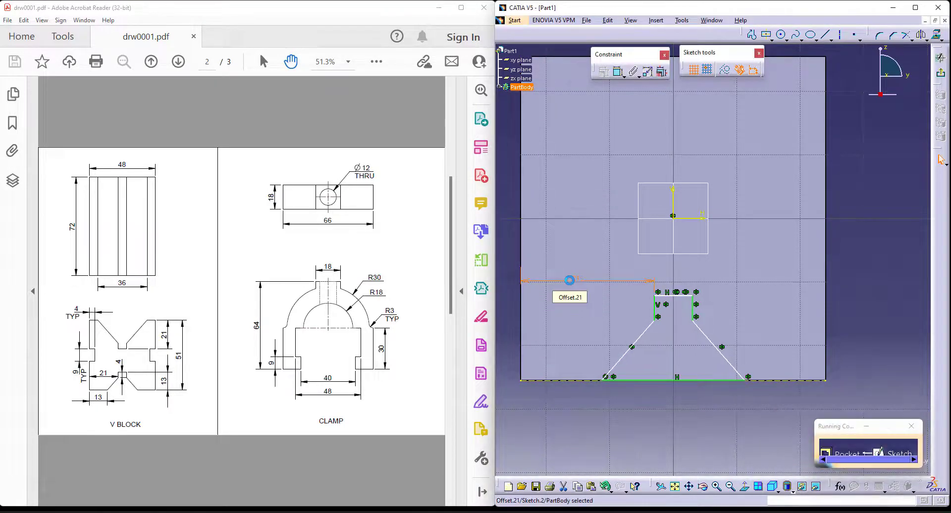
Step: Dimension the length of the notch's right vertical side and set it to 4 mm
{"action": "left_click", "coordinate": [618, 72]}
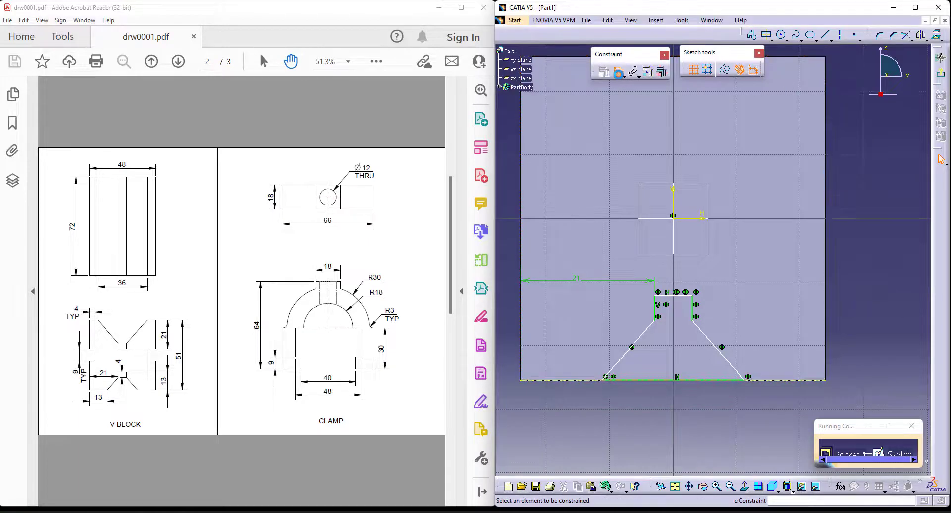
{"action": "left_click", "coordinate": [740, 273]}
{"action": "double_click", "coordinate": [742, 272]}
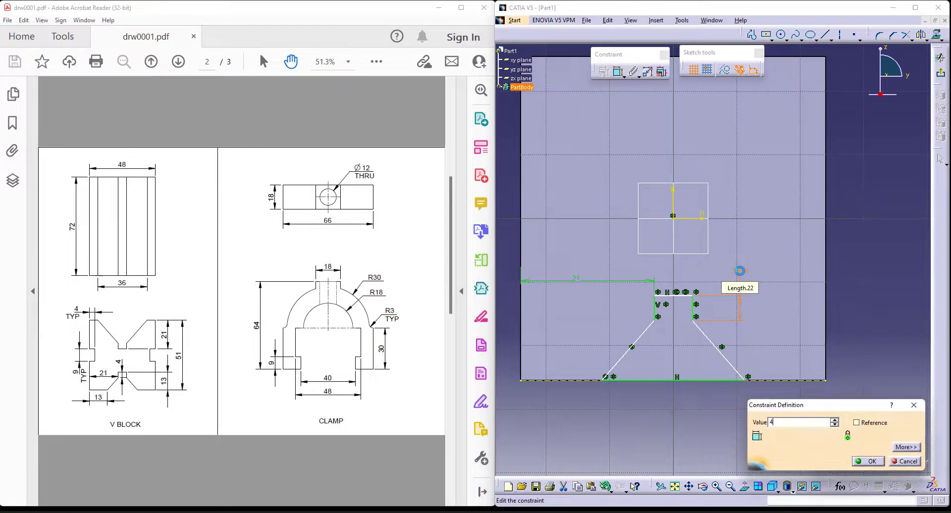
{"action": "type", "text": "4"}
{"action": "key", "text": "Return"}
Step: Dimension the height from the block's lower edge to the top line of the notch and set it to 13 mm
{"action": "left_click", "coordinate": [617, 73]}
{"action": "left_click", "coordinate": [775, 381]}
{"action": "left_click", "coordinate": [672, 294]}
{"action": "double_click", "coordinate": [860, 331]}
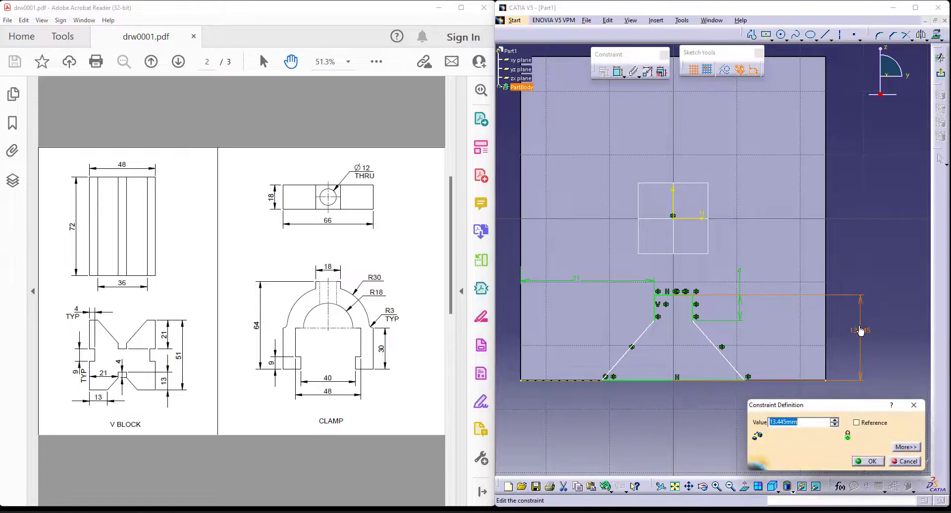
{"action": "type", "text": "13"}
{"action": "key", "text": "Return"}
Step: Dimension the distance from the block's left edge to the notch's lower left corner and set it to 13 mm
{"action": "middle_click_drag", "start_coordinate": [686, 393], "coordinate": [730, 370]}
{"action": "left_click", "coordinate": [617, 71]}
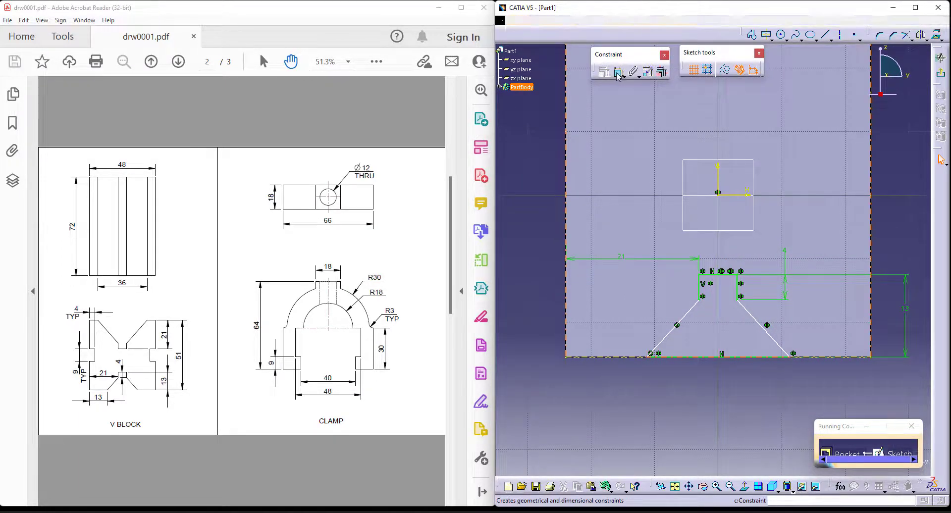
{"action": "left_click", "coordinate": [566, 332]}
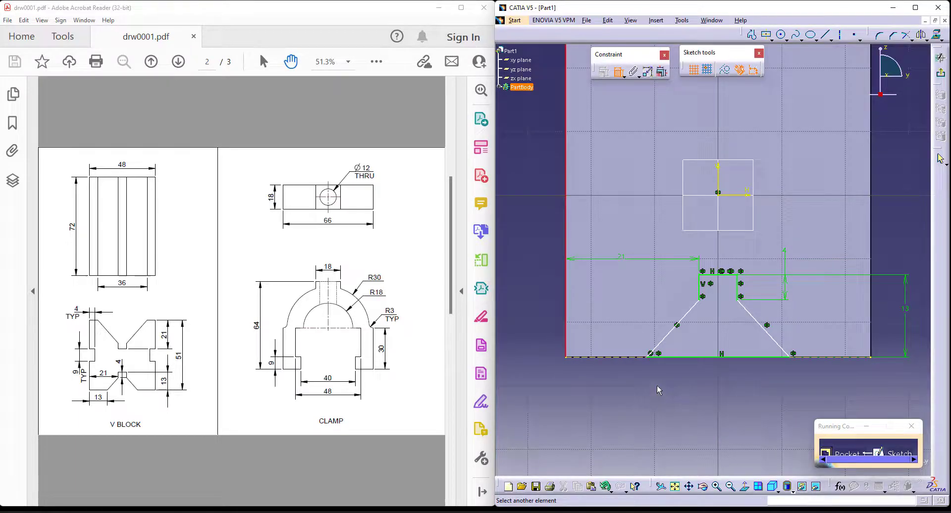
{"action": "left_click", "coordinate": [652, 354]}
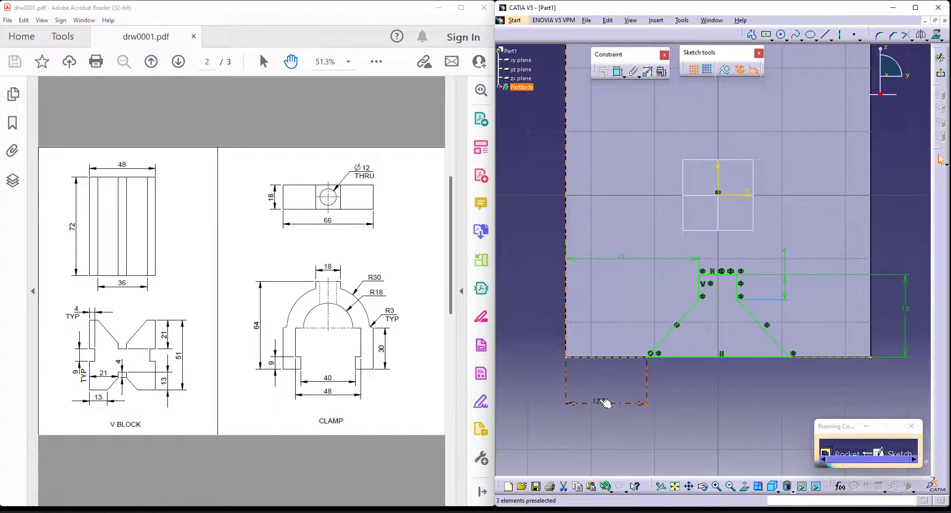
{"action": "key", "text": "Return"}
{"action": "key", "text": "Return"}
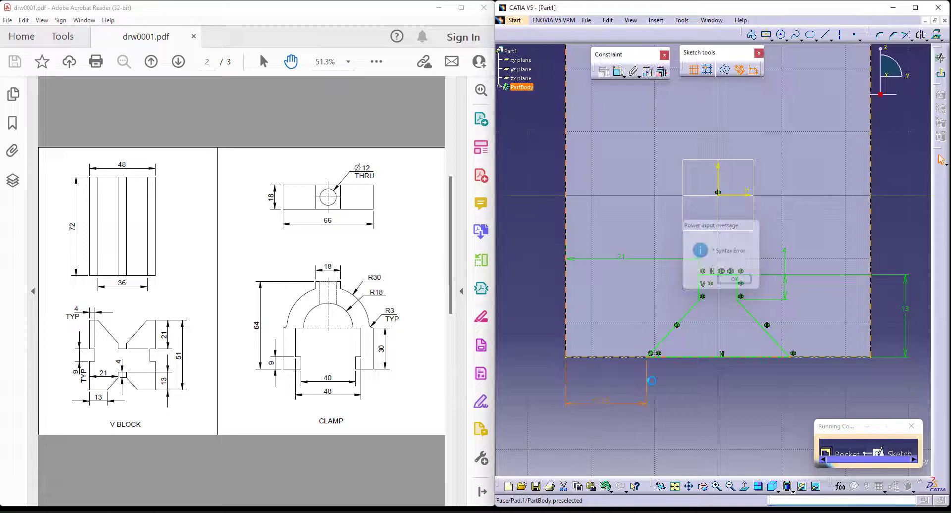
{"action": "double_click", "coordinate": [602, 400]}
{"action": "type", "text": "13"}
{"action": "key", "text": "Return"}
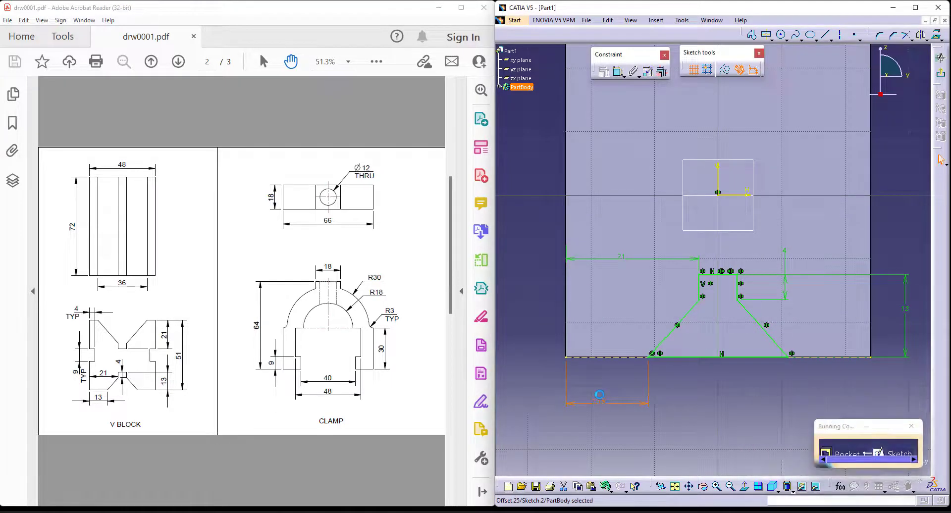
Step: Finish the sketch and cut the lower notch as a pocket with the Up to next limit
{"action": "left_click", "coordinate": [940, 73]}
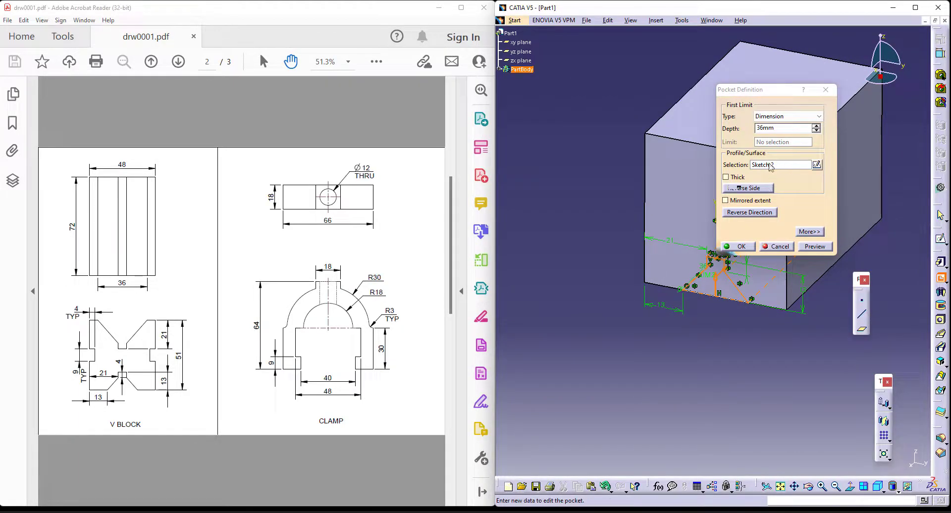
{"action": "left_click", "coordinate": [778, 117]}
{"action": "left_click", "coordinate": [771, 133]}
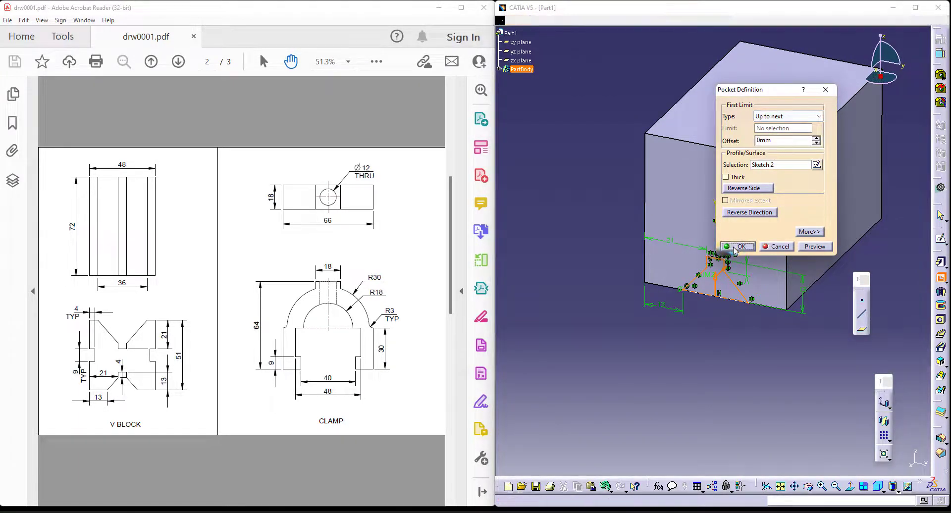
{"action": "left_click", "coordinate": [737, 247]}
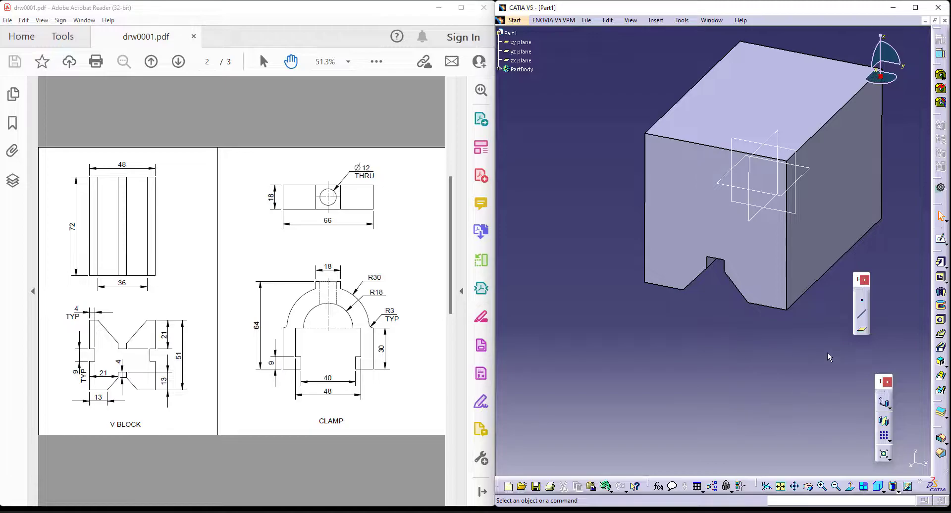
Step: Start another pocket and create its profile sketch on the block's notched front face
{"action": "middle_click_drag", "start_coordinate": [801, 349], "coordinate": [761, 371]}
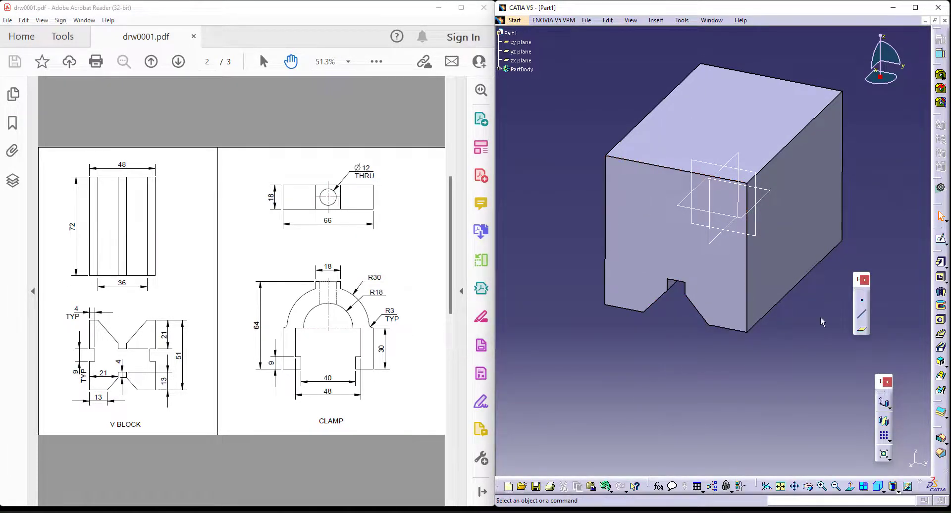
{"action": "left_click", "coordinate": [941, 281]}
{"action": "left_click", "coordinate": [817, 164]}
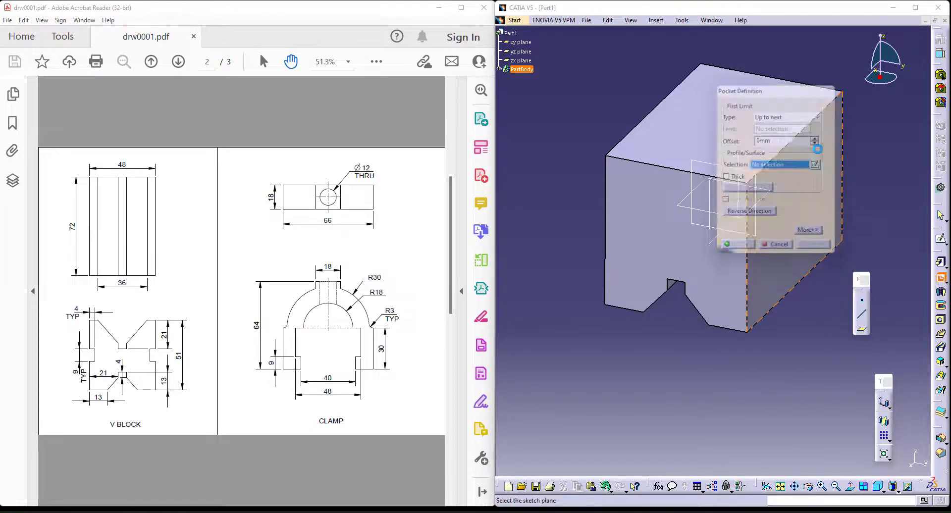
{"action": "left_click", "coordinate": [641, 198]}
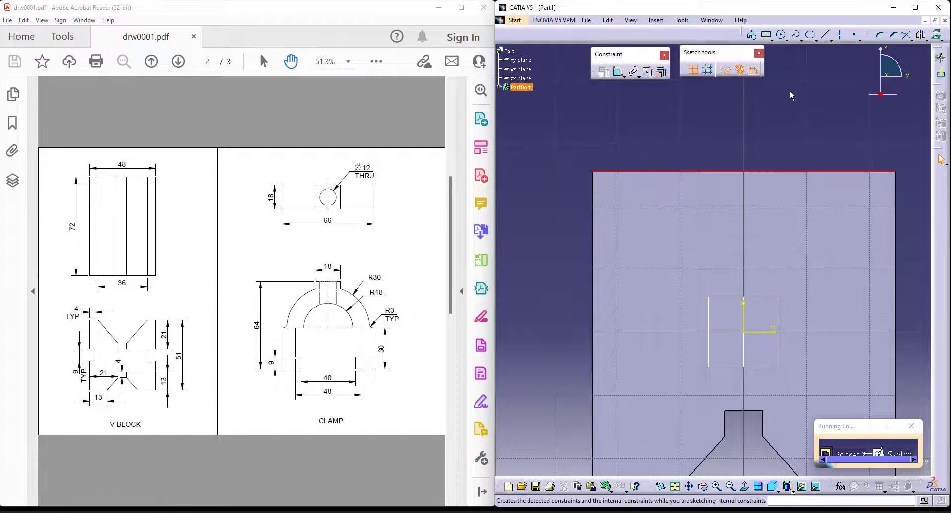
Step: Project the upper edge of the block's front face into the new sketch as a construction element
{"action": "left_click", "coordinate": [936, 35]}
{"action": "left_click", "coordinate": [726, 72]}
{"action": "middle_click_drag", "start_coordinate": [790, 132], "coordinate": [709, 113]}
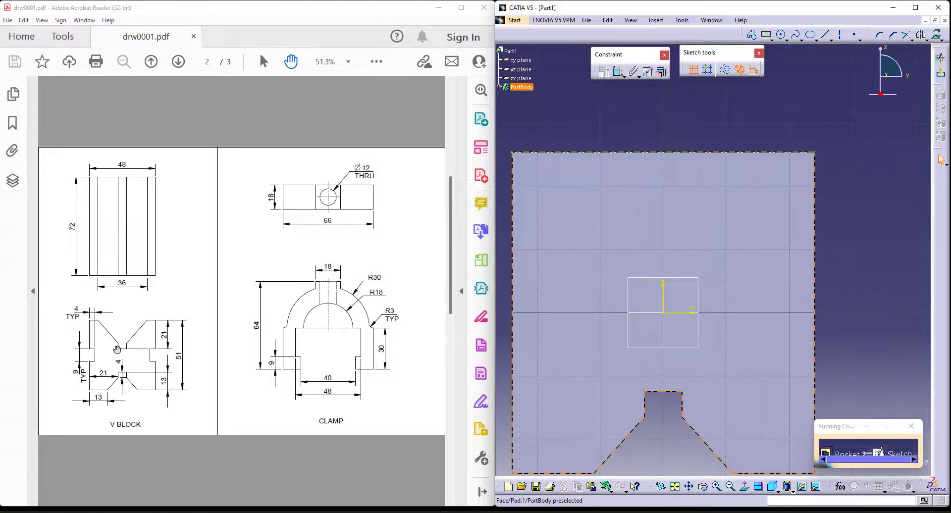
Step: Draw the left half of a stepped V-groove, about 21 mm wide overall, from the projected upper edge and mirror it about the vertical axis
{"action": "left_click", "coordinate": [751, 35]}
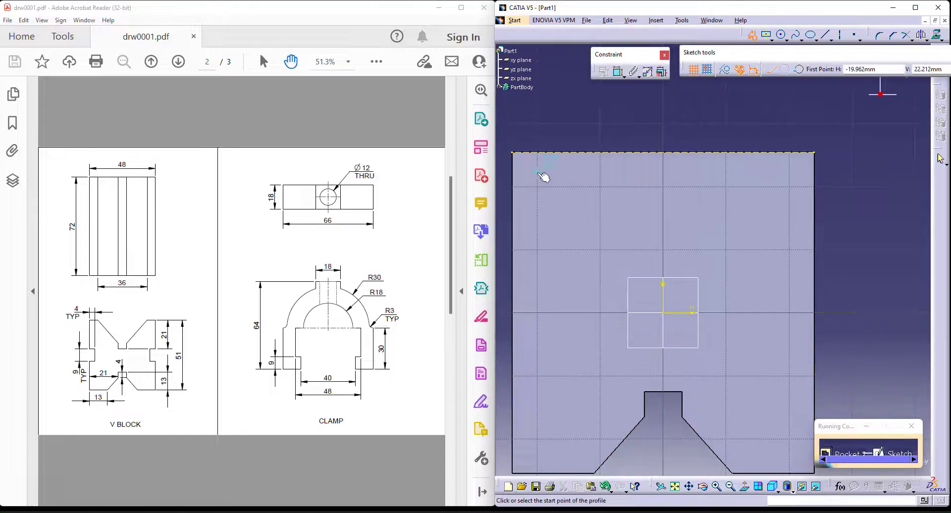
{"action": "left_click", "coordinate": [600, 151]}
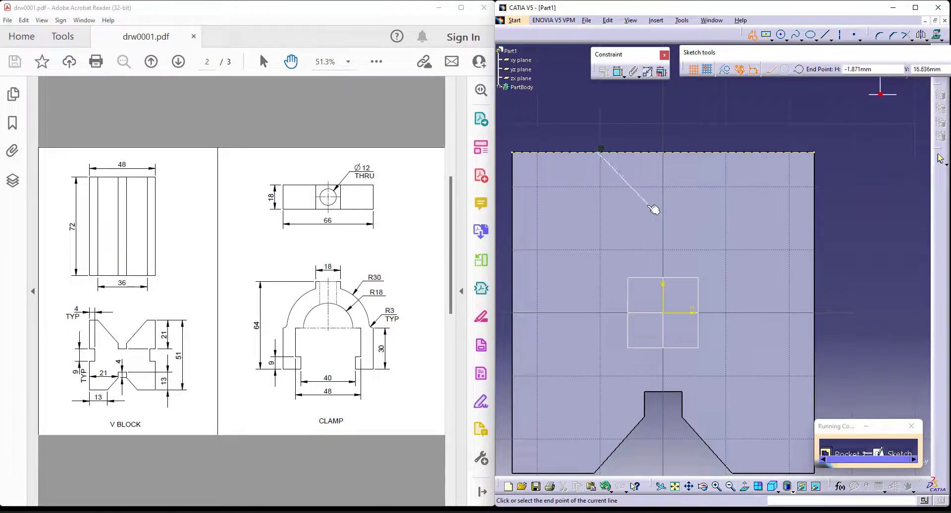
{"action": "left_click", "coordinate": [648, 226]}
{"action": "left_click", "coordinate": [664, 225]}
{"action": "key", "text": "Escape"}
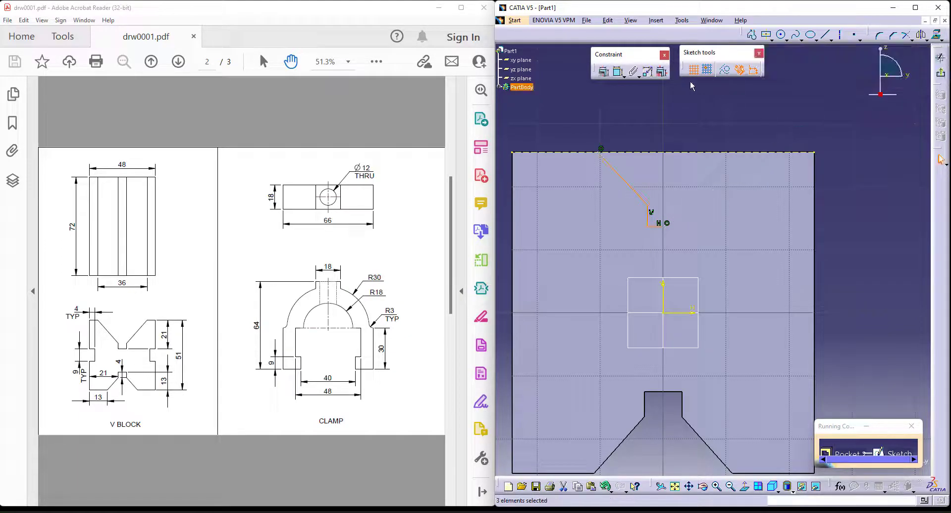
{"action": "left_click", "coordinate": [906, 35]}
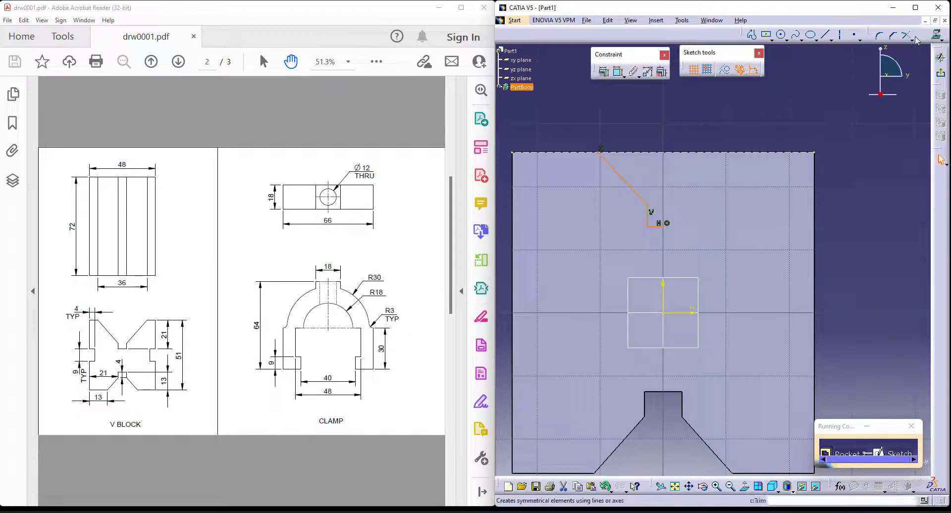
{"action": "left_click", "coordinate": [663, 293]}
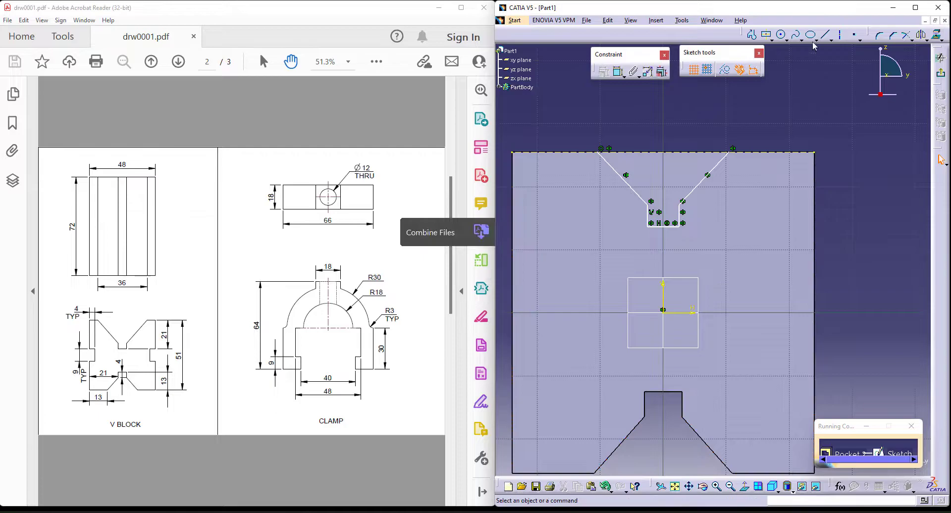
Step: Dimension the V-groove's opening width along the upper edge and set it to 36 mm
{"action": "left_click", "coordinate": [618, 71]}
{"action": "left_click", "coordinate": [596, 153]}
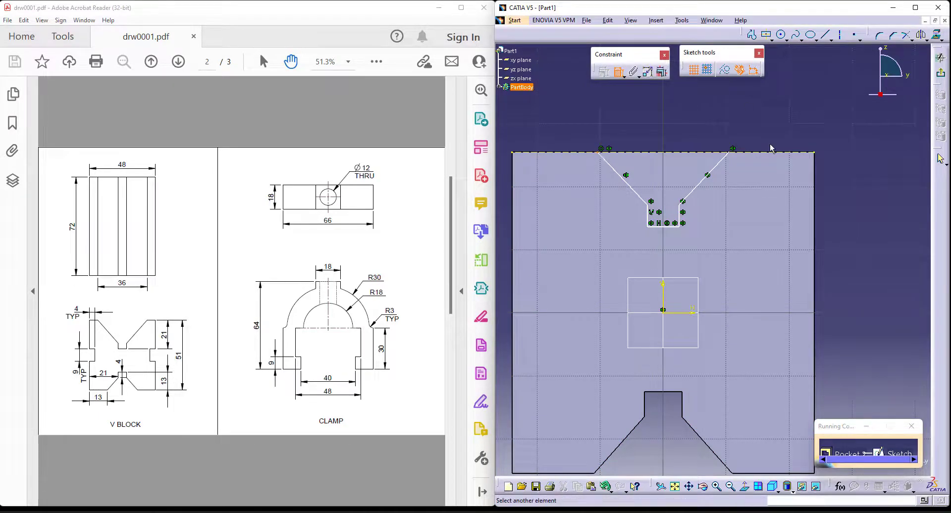
{"action": "left_click", "coordinate": [733, 150]}
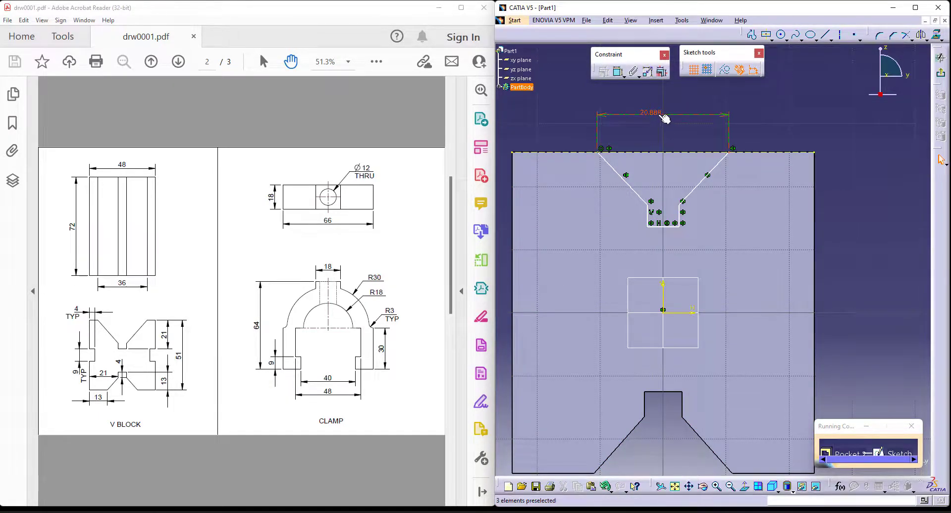
{"action": "double_click", "coordinate": [663, 106]}
{"action": "type", "text": "36"}
{"action": "key", "text": "Return"}
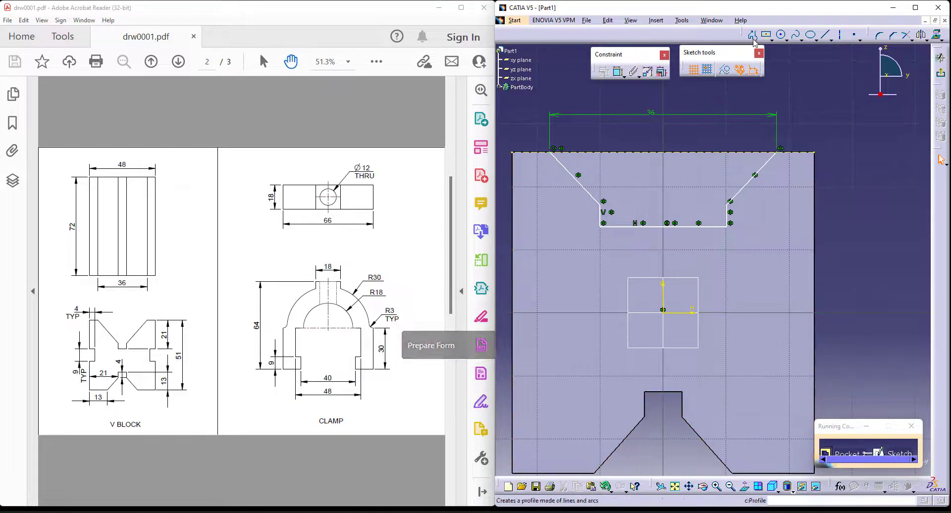
Step: Dimension the V-groove's depth from the projected upper edge to its bottom line and set it to 21 mm
{"action": "left_click", "coordinate": [714, 152]}
{"action": "left_click", "coordinate": [705, 226]}
{"action": "left_click", "coordinate": [890, 191]}
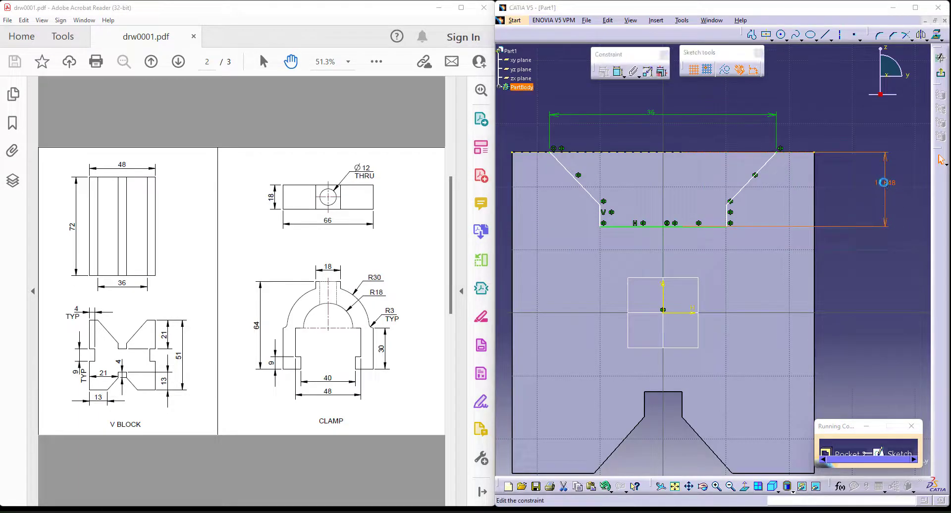
{"action": "double_click", "coordinate": [885, 183]}
{"action": "type", "text": "21"}
{"action": "key", "text": "Return"}
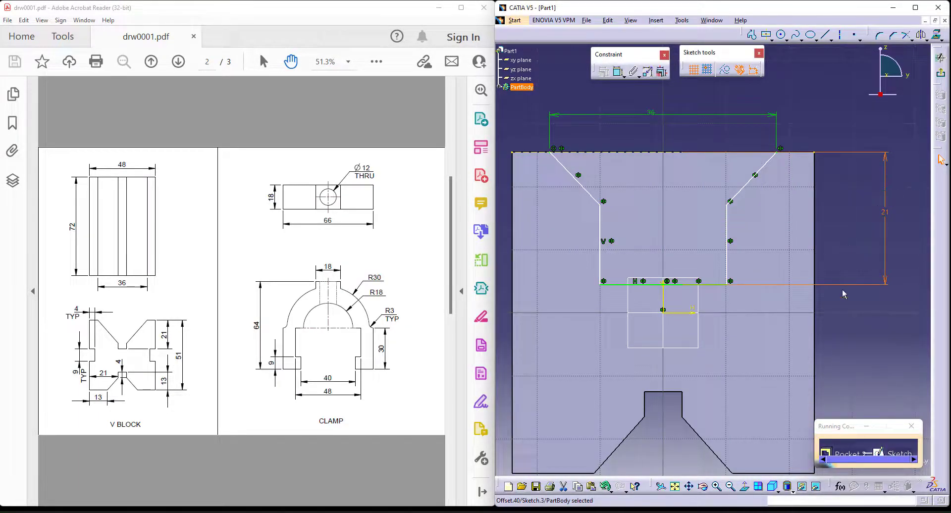
{"action": "left_click", "coordinate": [851, 307]}
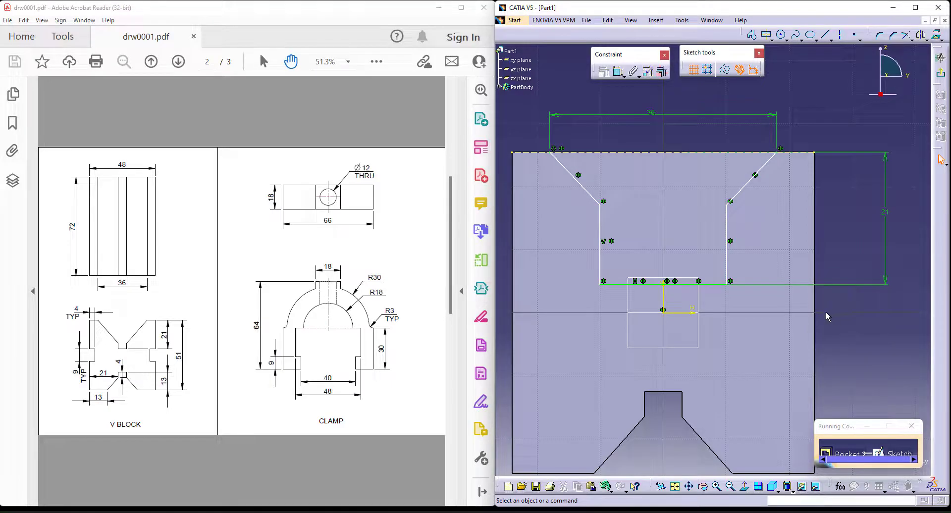
Step: Make the V-groove's left vertical side coincident with the left vertical side of the lower notch
{"action": "left_click", "coordinate": [618, 71]}
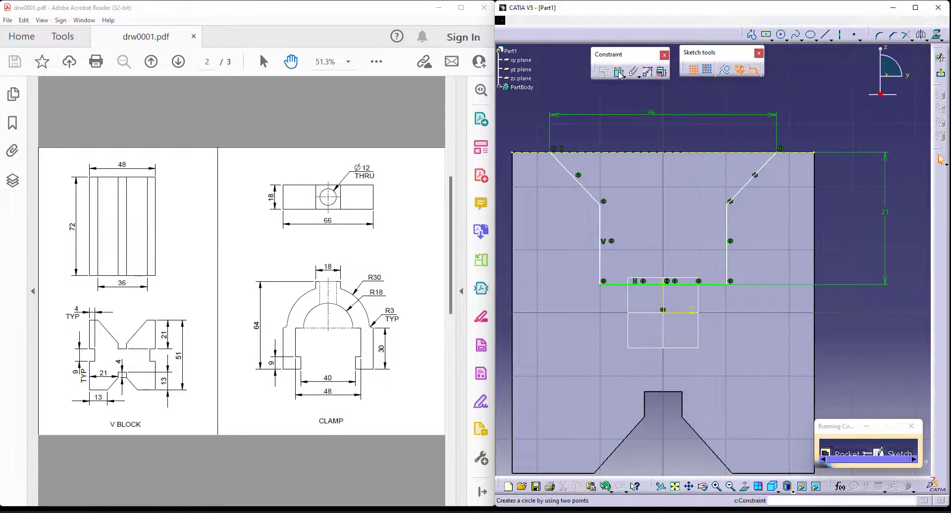
{"action": "left_click", "coordinate": [602, 263]}
{"action": "right_click", "coordinate": [565, 336]}
{"action": "left_click", "coordinate": [608, 427]}
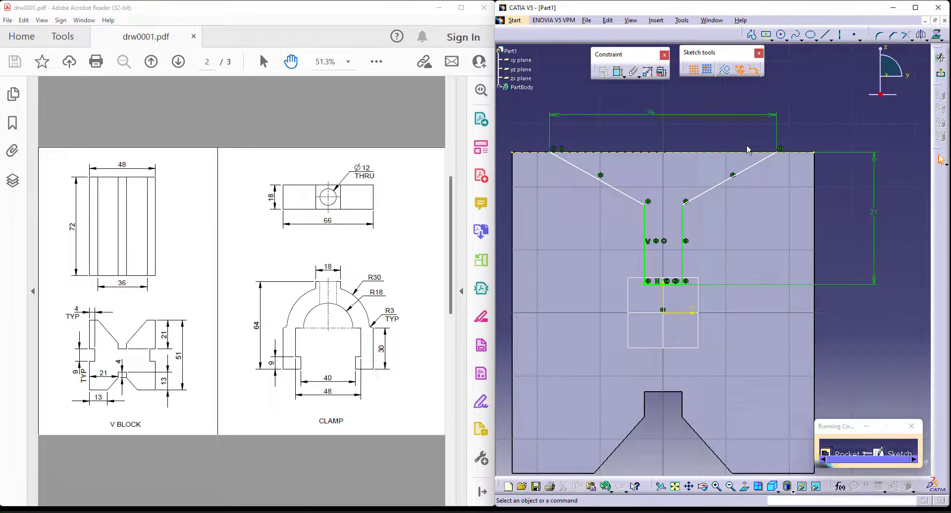
Step: Set the height of the groove's vertical side to 4 mm and cut the V-groove with an Up to next pocket
{"action": "middle_click_drag", "start_coordinate": [838, 224], "coordinate": [831, 184]}
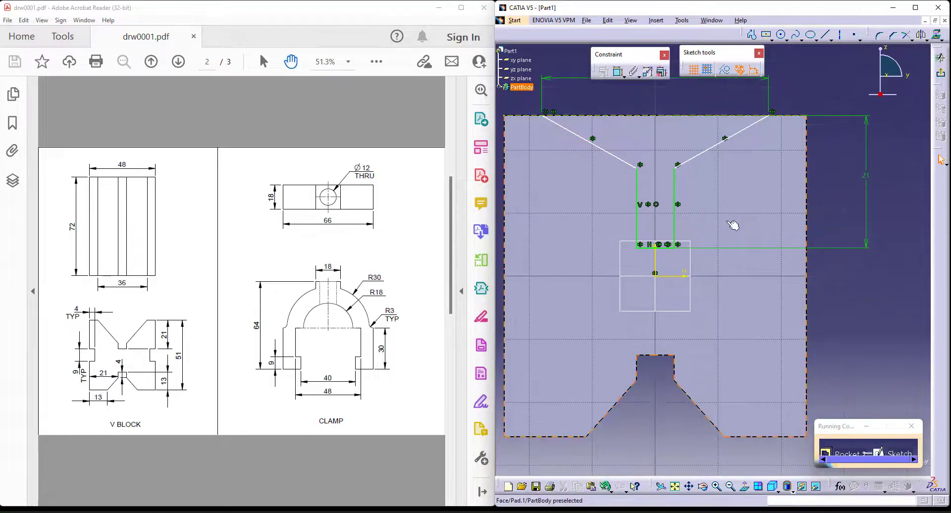
{"action": "middle_click_drag", "start_coordinate": [794, 271], "coordinate": [789, 302], "text": "ctrl"}
{"action": "left_click", "coordinate": [618, 71]}
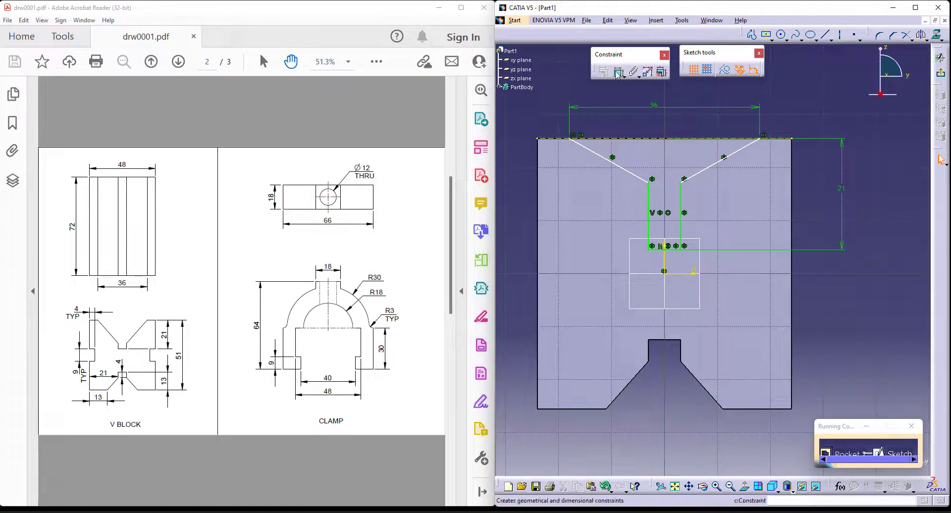
{"action": "left_click", "coordinate": [686, 216]}
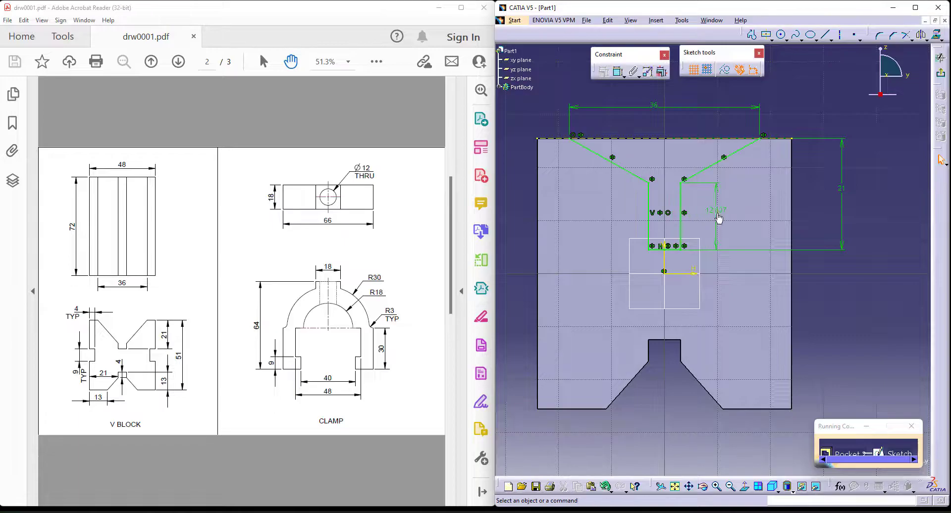
{"action": "double_click", "coordinate": [720, 210]}
{"action": "type", "text": "4"}
{"action": "key", "text": "Return"}
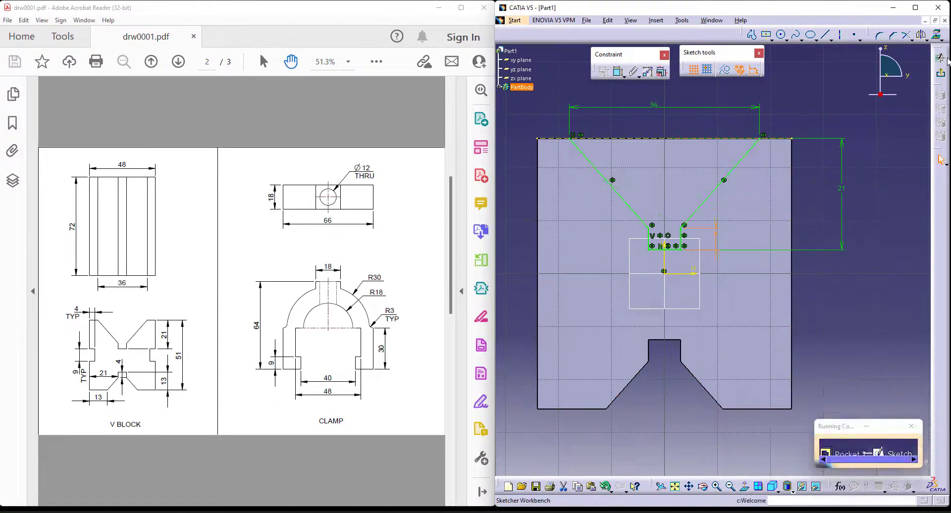
{"action": "left_click", "coordinate": [941, 74]}
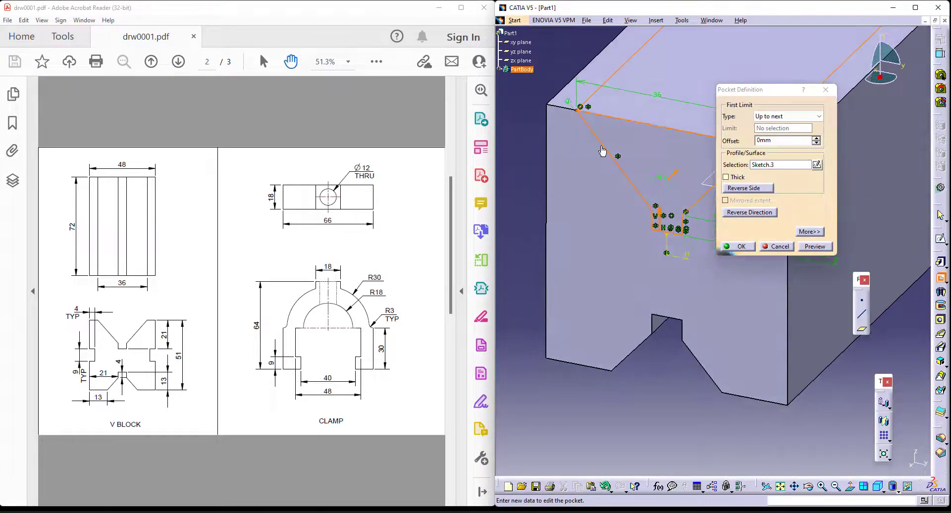
{"action": "left_click", "coordinate": [738, 247]}
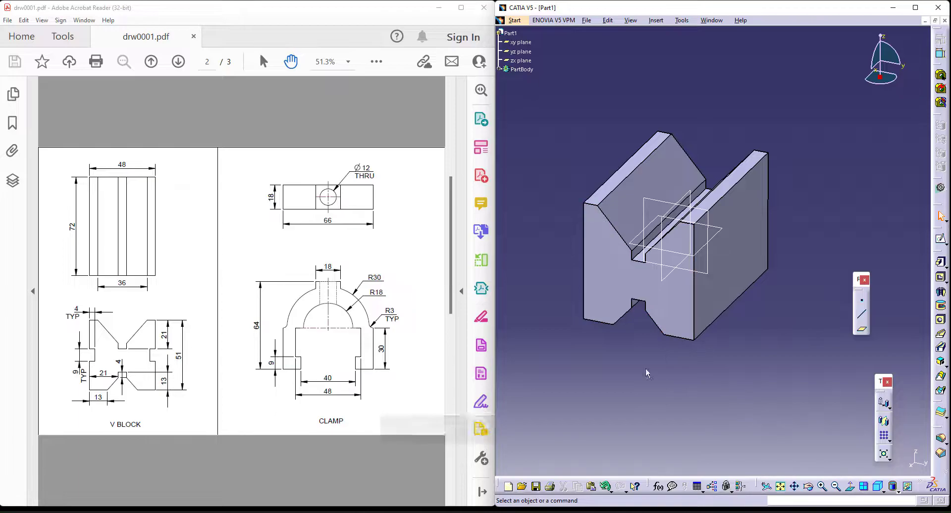
Step: Start another pocket sketch on the block's front face and project the face's left edge into it as a construction element
{"action": "left_click", "coordinate": [940, 277]}
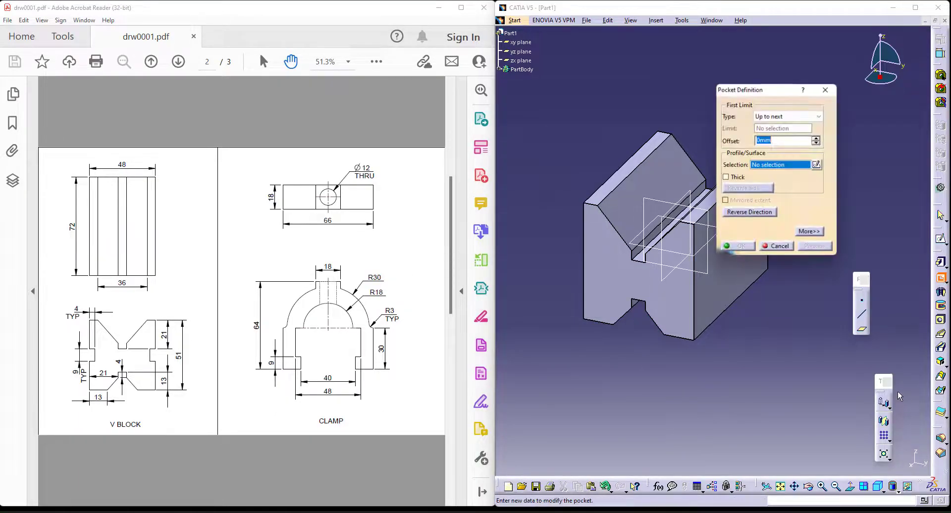
{"action": "left_click", "coordinate": [821, 165]}
{"action": "left_click", "coordinate": [596, 284]}
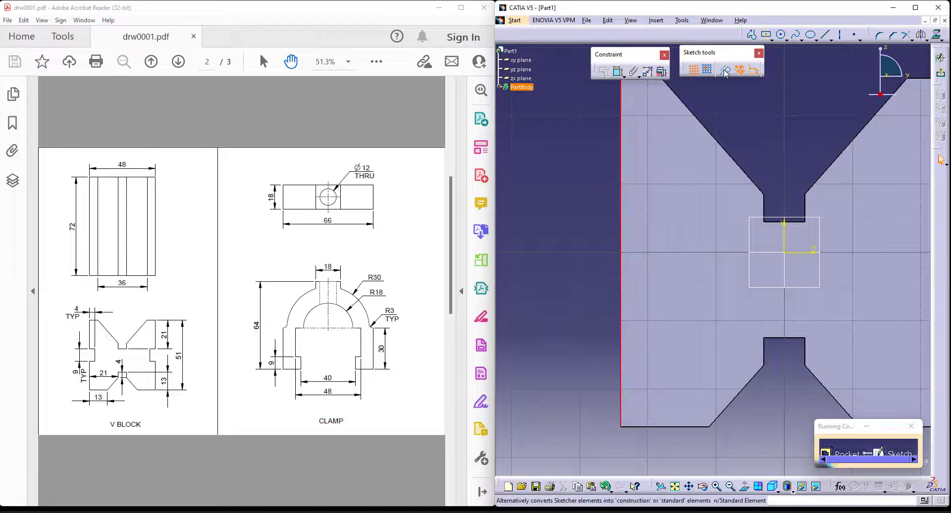
{"action": "left_click", "coordinate": [937, 37]}
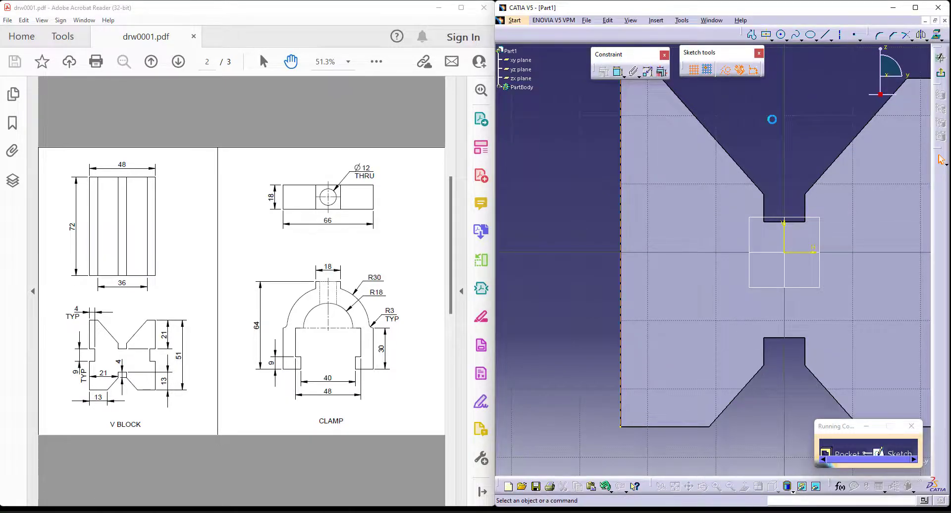
{"action": "left_click", "coordinate": [725, 70]}
Step: Draw a small rectangle inward from the projected left edge and make its horizontal edges symmetric about the horizontal axis
{"action": "left_click", "coordinate": [771, 38]}
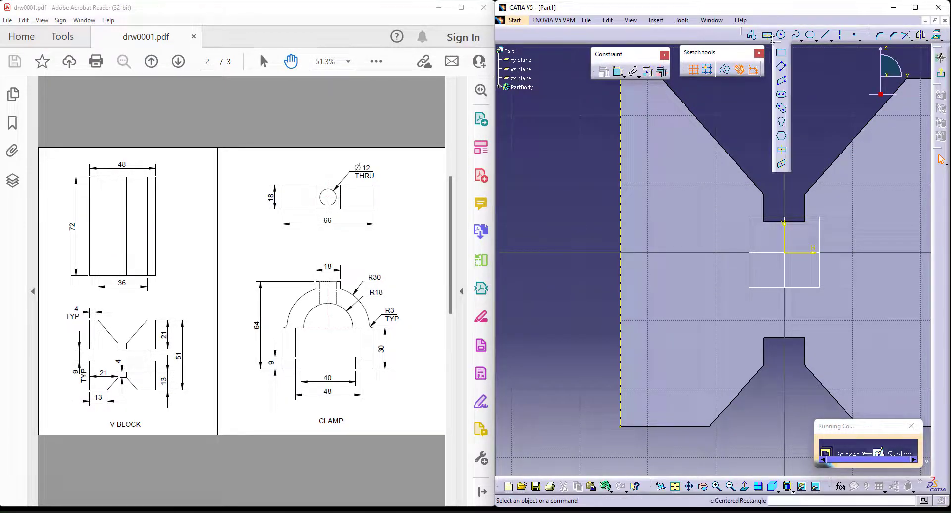
{"action": "left_click", "coordinate": [780, 55]}
{"action": "left_click", "coordinate": [621, 224]}
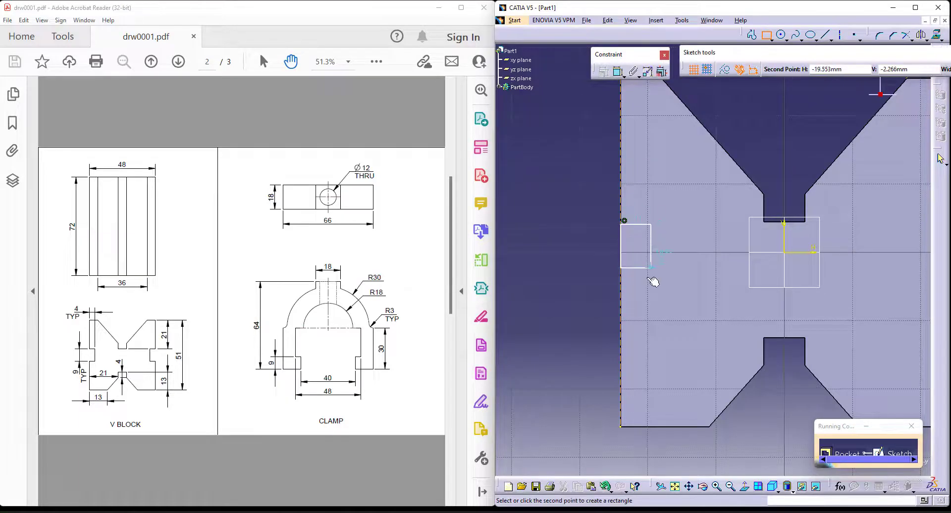
{"action": "left_click", "coordinate": [647, 287]}
{"action": "left_click", "coordinate": [617, 72]}
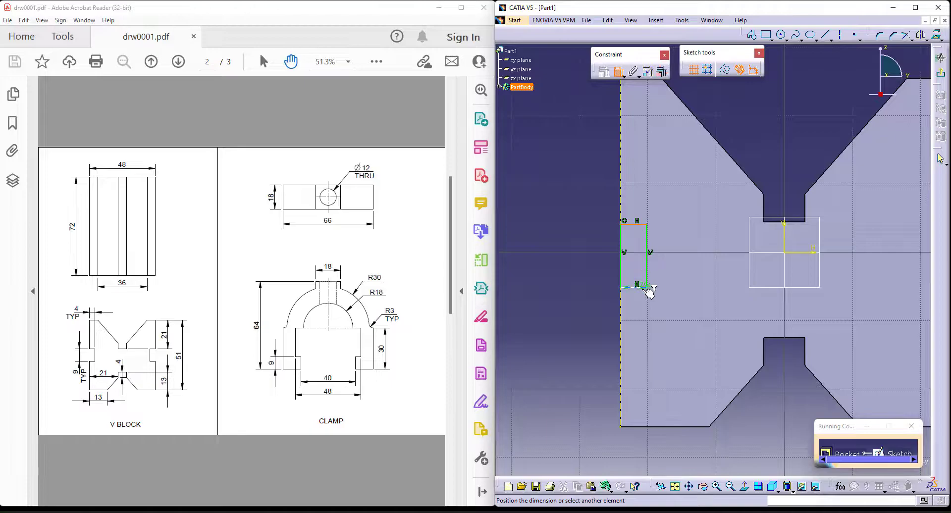
{"action": "right_click", "coordinate": [652, 209]}
{"action": "left_click", "coordinate": [599, 303]}
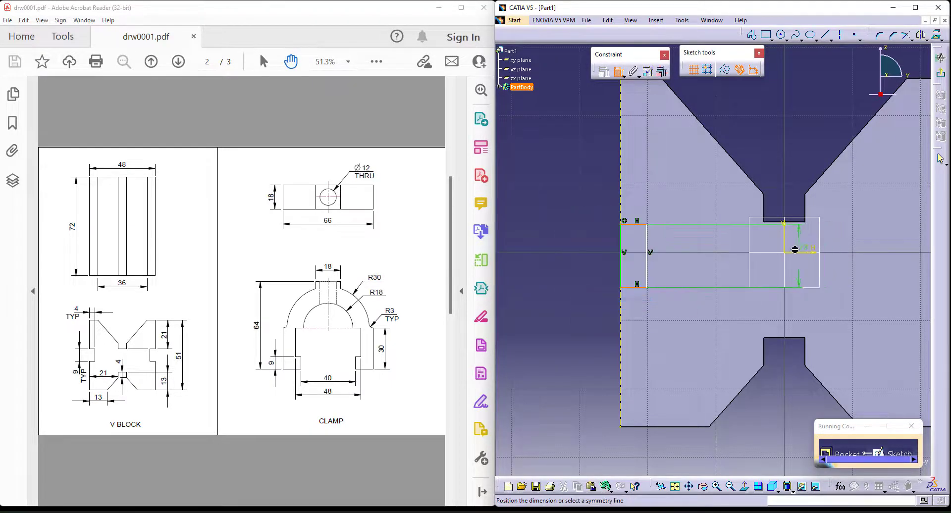
{"action": "left_click", "coordinate": [799, 254]}
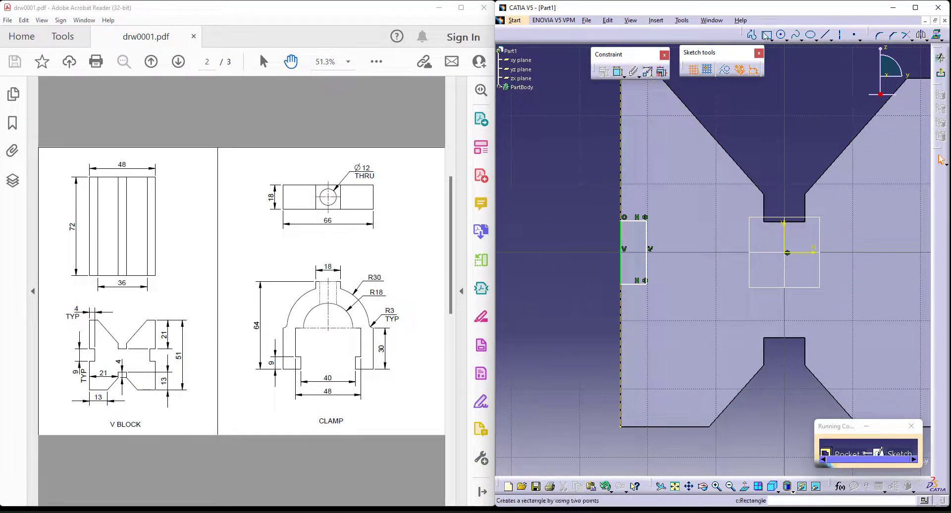
Step: Dimension the rectangle 4 mm wide and 9 mm high, and cut the side slot with an Up to next pocket
{"action": "left_click", "coordinate": [641, 220]}
{"action": "double_click", "coordinate": [588, 199]}
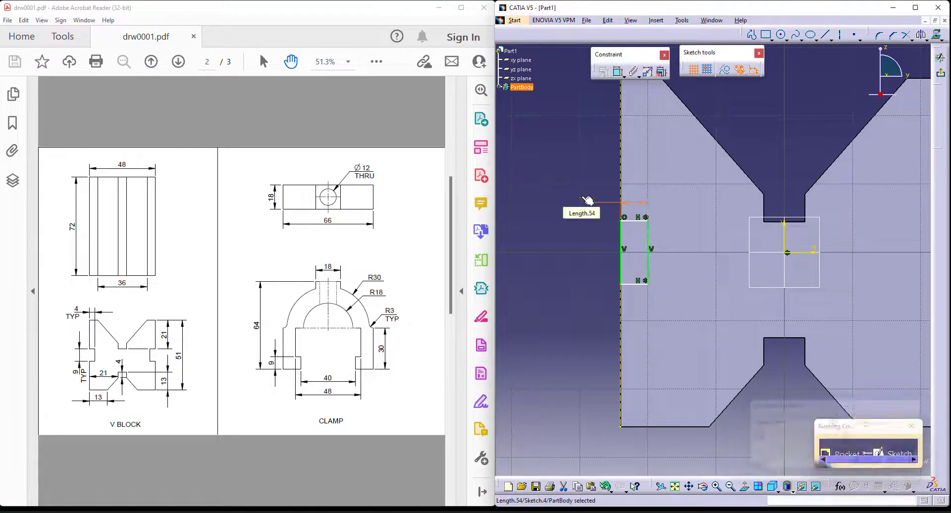
{"action": "left_click", "coordinate": [618, 72]}
{"action": "left_click", "coordinate": [649, 269]}
{"action": "double_click", "coordinate": [584, 263]}
{"action": "key", "text": "Return"}
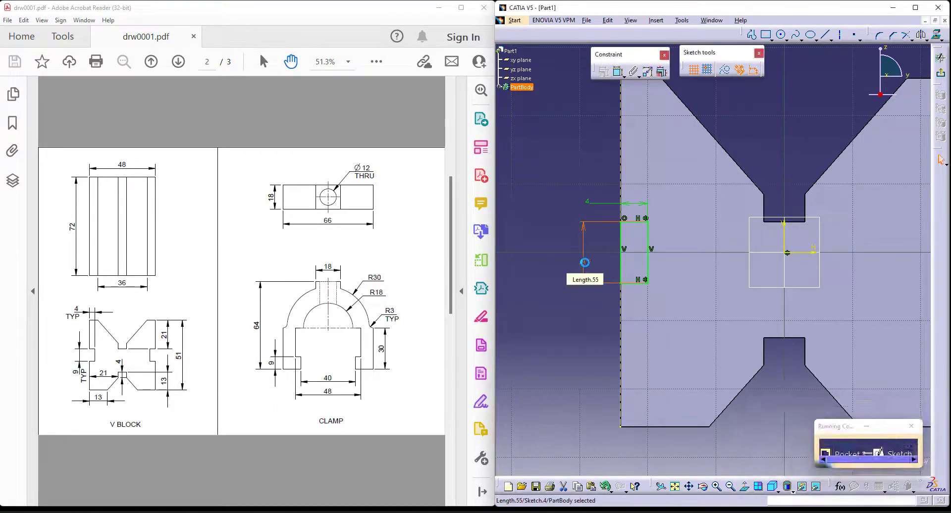
{"action": "left_click", "coordinate": [940, 73]}
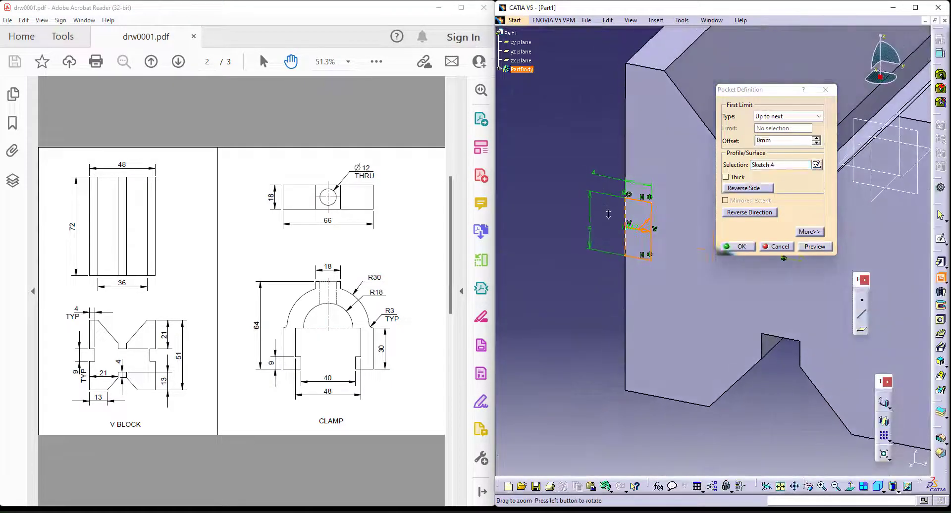
{"action": "left_click", "coordinate": [738, 246]}
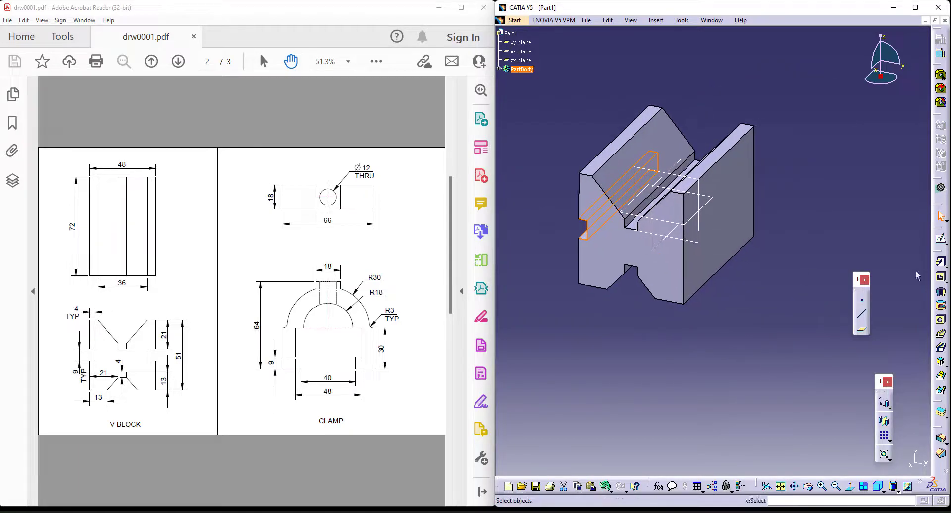
Step: Mirror the side slot pocket about the zx plane to the block's opposite side
{"action": "left_click", "coordinate": [884, 421]}
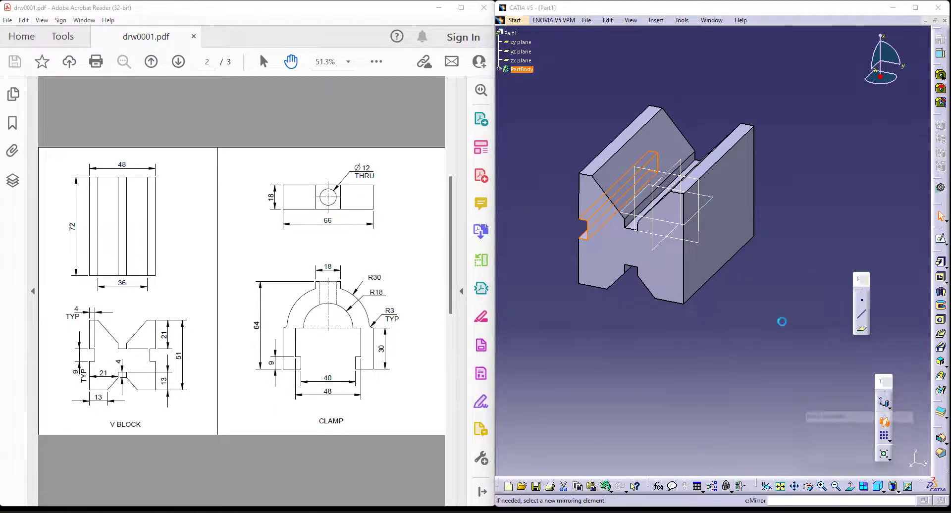
{"action": "left_click", "coordinate": [658, 250]}
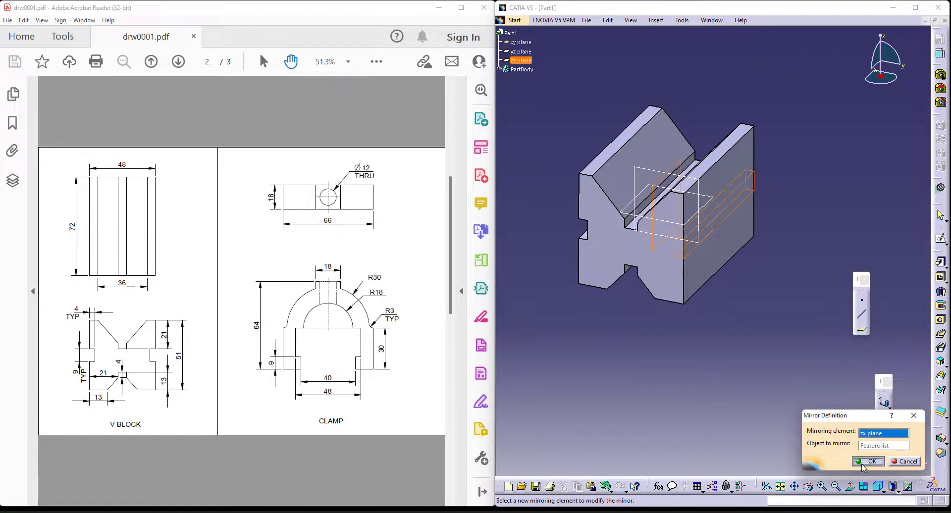
{"action": "left_click", "coordinate": [862, 462]}
{"action": "middle_click_drag", "start_coordinate": [726, 343], "coordinate": [786, 371]}
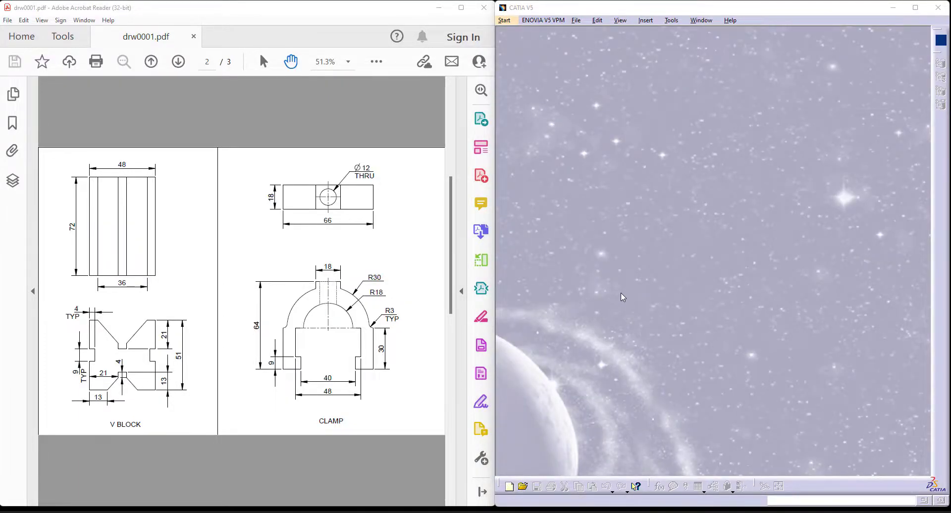
Step: Create a new part in the Part Design workbench for the clamp, keeping the default part name
{"action": "left_click", "coordinate": [504, 20]}
{"action": "mouse_move", "coordinate": [545, 43]}
{"action": "left_click", "coordinate": [643, 43]}
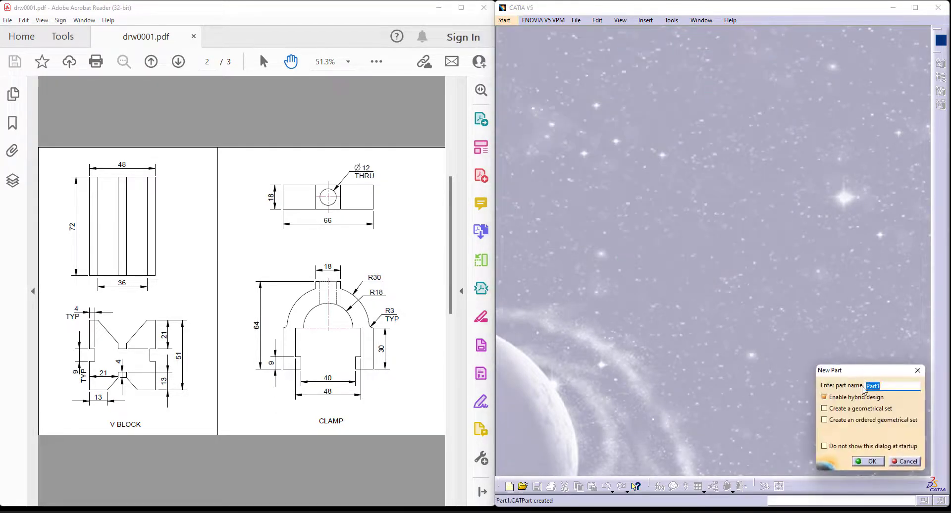
{"action": "left_click", "coordinate": [867, 461]}
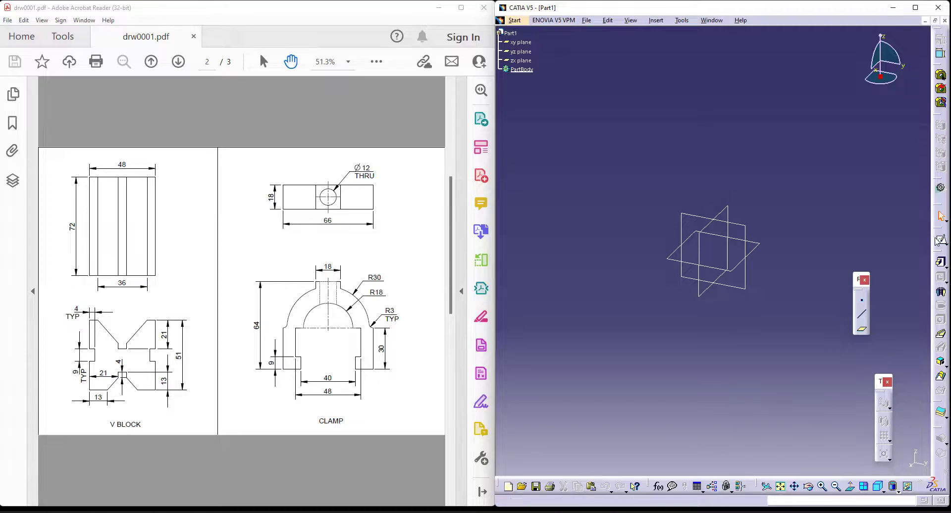
Step: Start a pad and create its profile sketch on the yz plane
{"action": "left_click", "coordinate": [940, 262]}
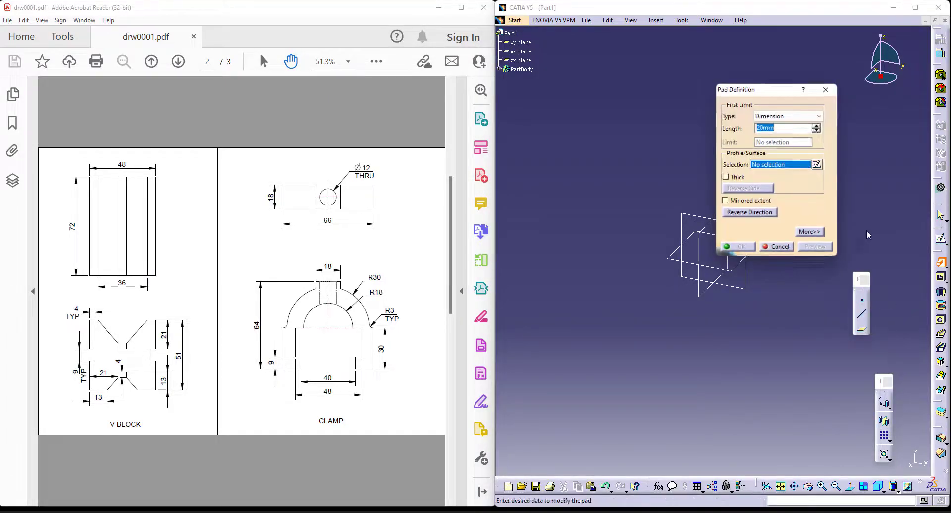
{"action": "left_click", "coordinate": [817, 164]}
{"action": "left_click", "coordinate": [693, 217]}
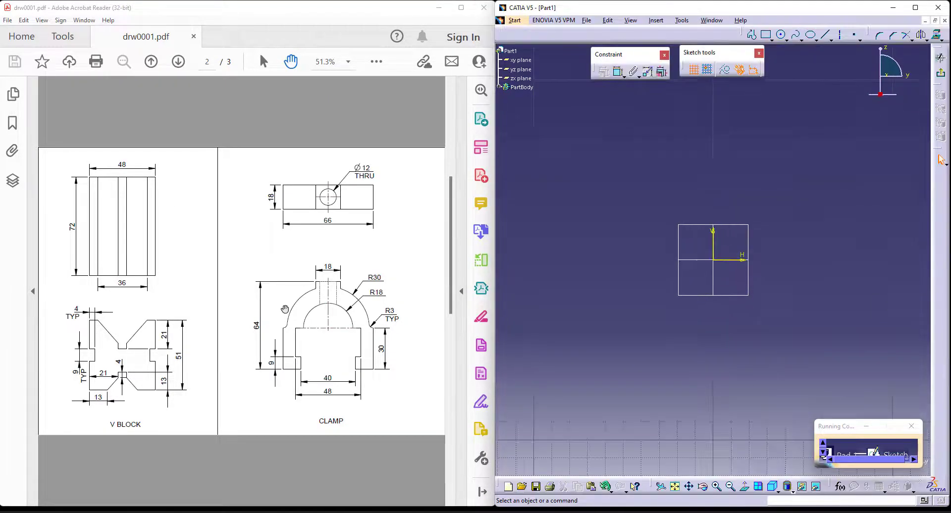
Step: Draw an upper semicircular arc centred on the sketch origin and set its radius to 30 mm
{"action": "left_click", "coordinate": [786, 39]}
{"action": "left_click", "coordinate": [793, 123]}
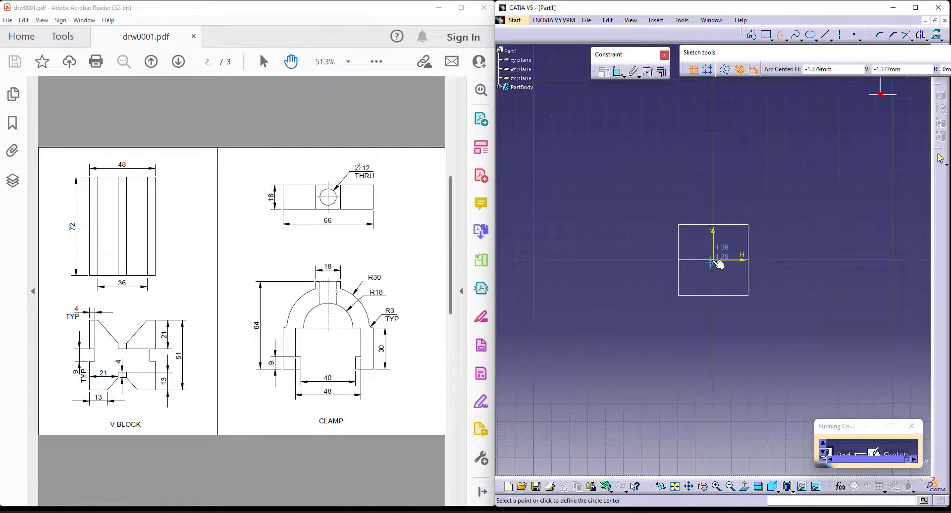
{"action": "left_click", "coordinate": [713, 259]}
{"action": "left_click", "coordinate": [651, 259]}
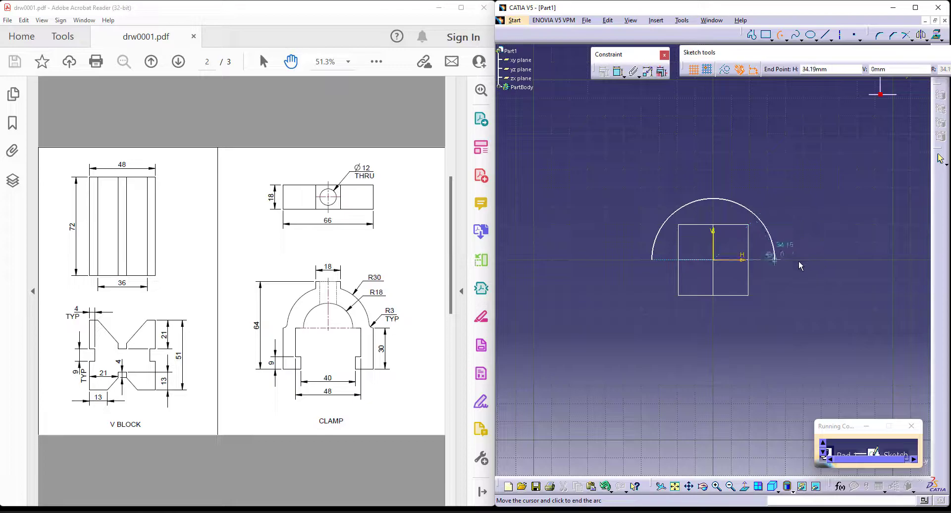
{"action": "left_click", "coordinate": [798, 260]}
{"action": "double_click", "coordinate": [787, 188]}
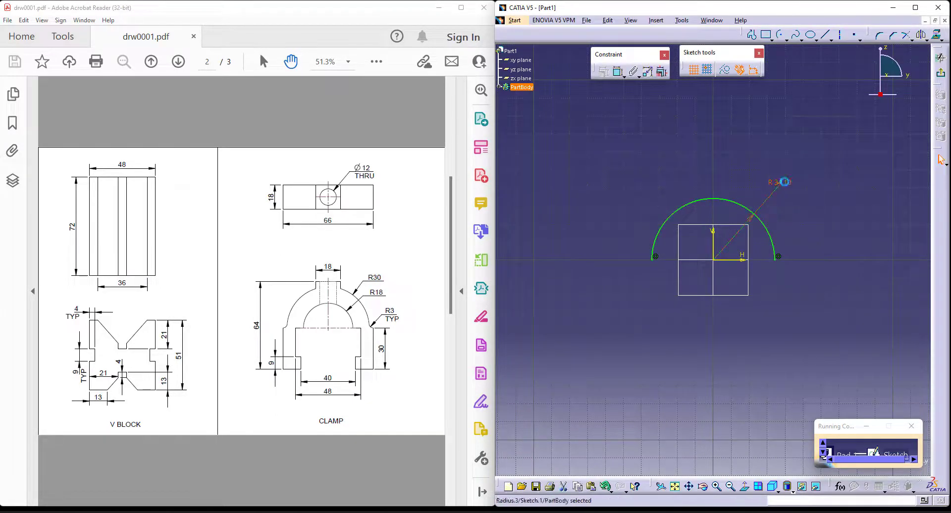
{"action": "type", "text": "30mm"}
{"action": "key", "text": "Return"}
Step: Draw a connected line profile from the arc's left end: a short outward ledge, a vertical side and a bottom line ending near the vertical axis
{"action": "middle_click_drag", "start_coordinate": [782, 298], "coordinate": [764, 254]}
{"action": "left_click", "coordinate": [751, 35]}
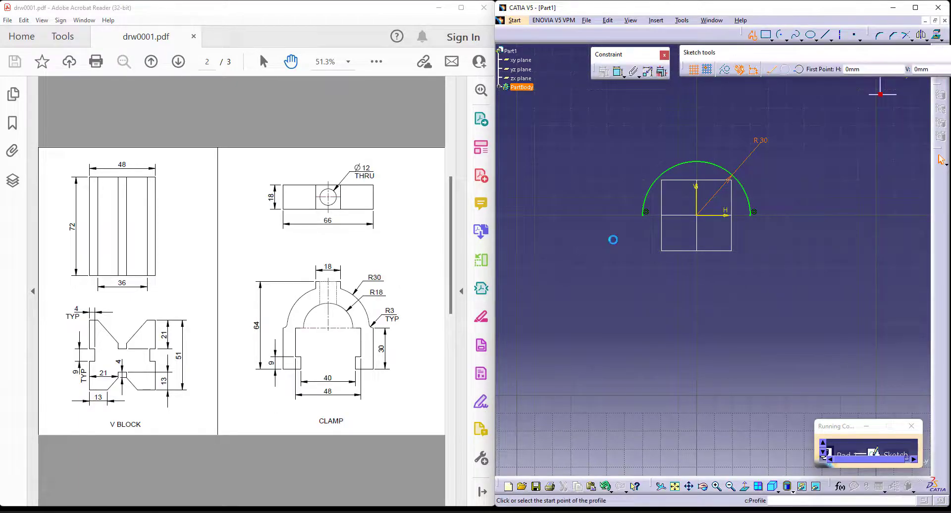
{"action": "left_click", "coordinate": [642, 214]}
{"action": "left_click", "coordinate": [626, 215]}
{"action": "left_click", "coordinate": [626, 305]}
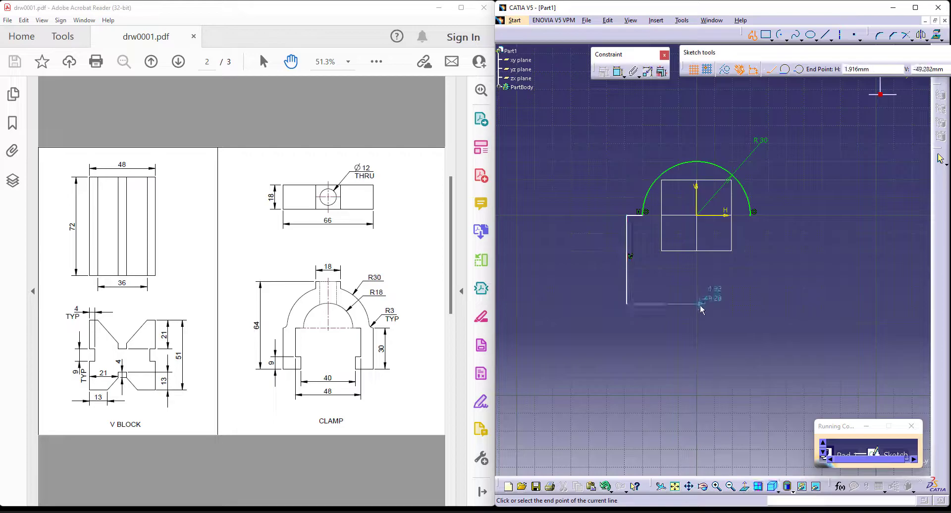
{"action": "double_click", "coordinate": [699, 305]}
{"action": "left_click", "coordinate": [649, 326]}
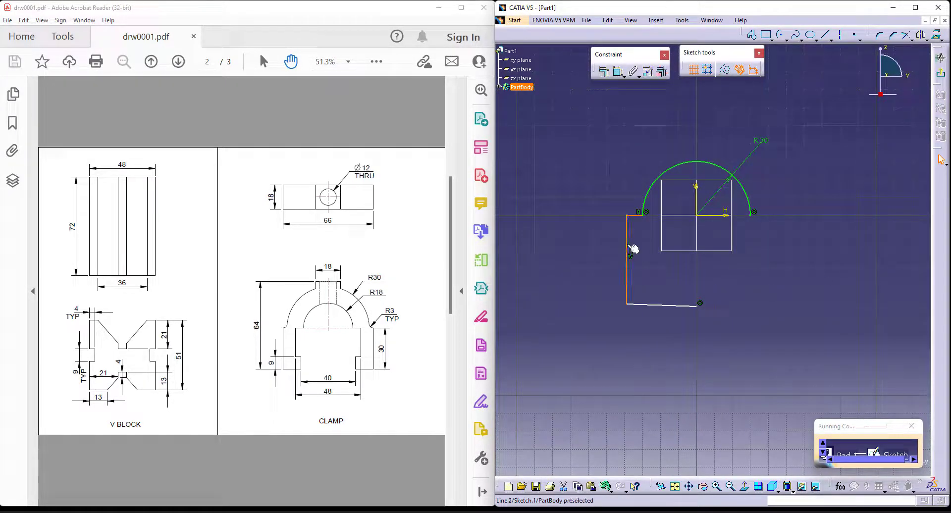
Step: Mirror the ledge, side and bottom lines about the vertical axis and constrain the bottom line to be horizontal
{"action": "left_click", "coordinate": [921, 35]}
{"action": "left_click", "coordinate": [697, 201]}
{"action": "right_click", "coordinate": [678, 305]}
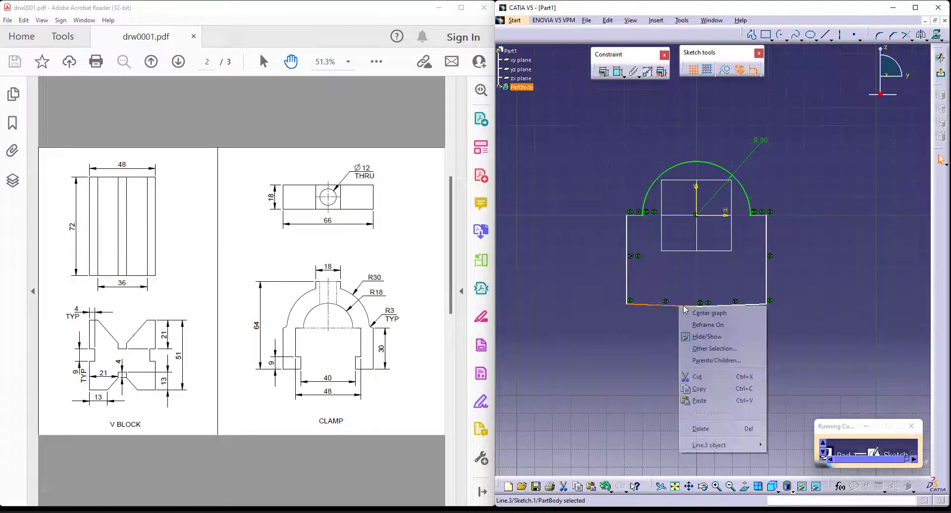
{"action": "mouse_move", "coordinate": [718, 445]}
{"action": "left_click", "coordinate": [815, 474]}
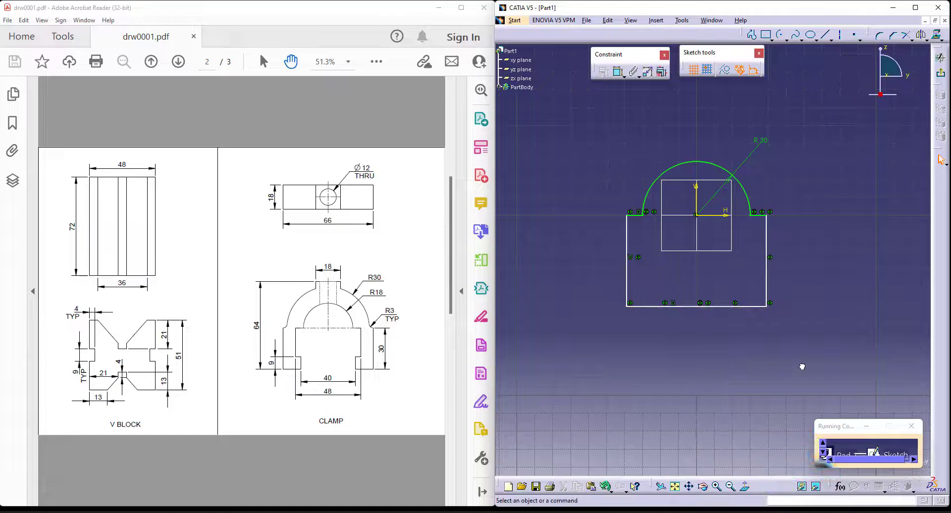
Step: Dimension the right vertical side of the profile and set its length to 30 mm
{"action": "left_click", "coordinate": [767, 265]}
{"action": "left_click", "coordinate": [619, 72]}
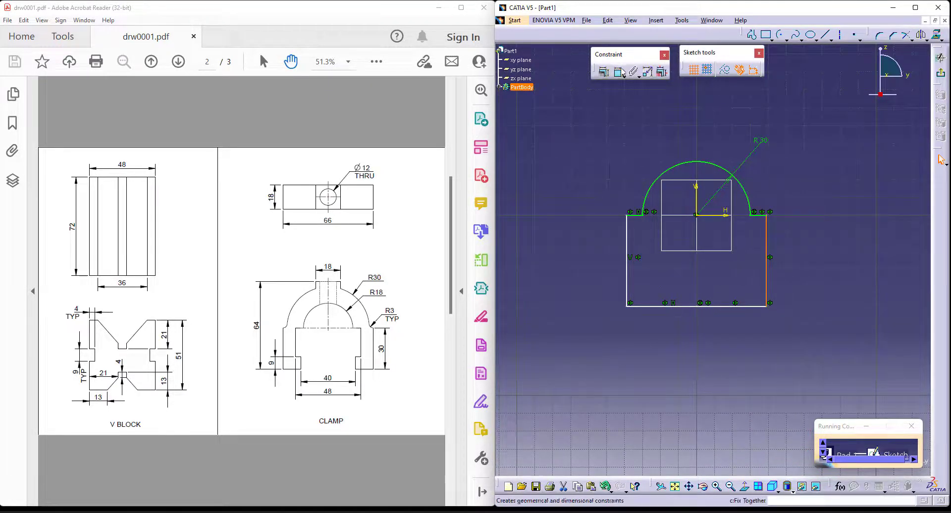
{"action": "left_click", "coordinate": [809, 263]}
{"action": "double_click", "coordinate": [809, 262]}
{"action": "type", "text": "30"}
{"action": "key", "text": "Return"}
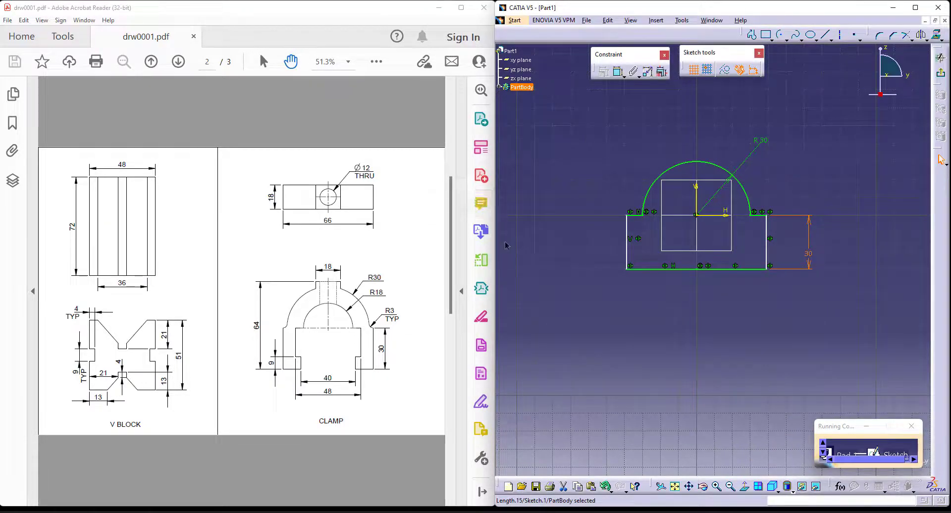
Step: Dimension the distance between the profile's two vertical sides and set it to 66 mm
{"action": "left_click", "coordinate": [618, 72]}
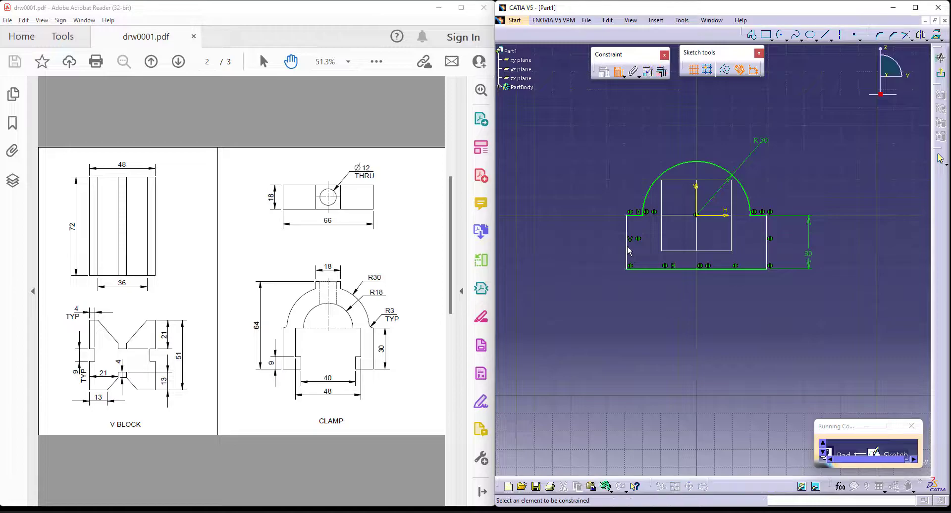
{"action": "left_click", "coordinate": [771, 250]}
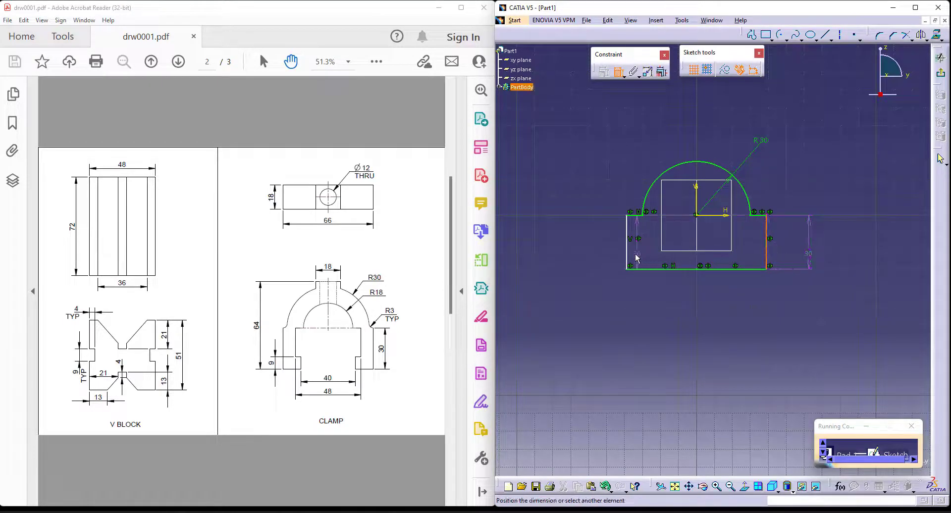
{"action": "left_click", "coordinate": [627, 249]}
{"action": "left_click", "coordinate": [707, 316]}
{"action": "double_click", "coordinate": [711, 317]}
{"action": "type", "text": "66"}
{"action": "key", "text": "Return"}
Step: Finish the sketch and pad the clamp profile with a length of 9 mm and mirrored extent
{"action": "left_click", "coordinate": [940, 73]}
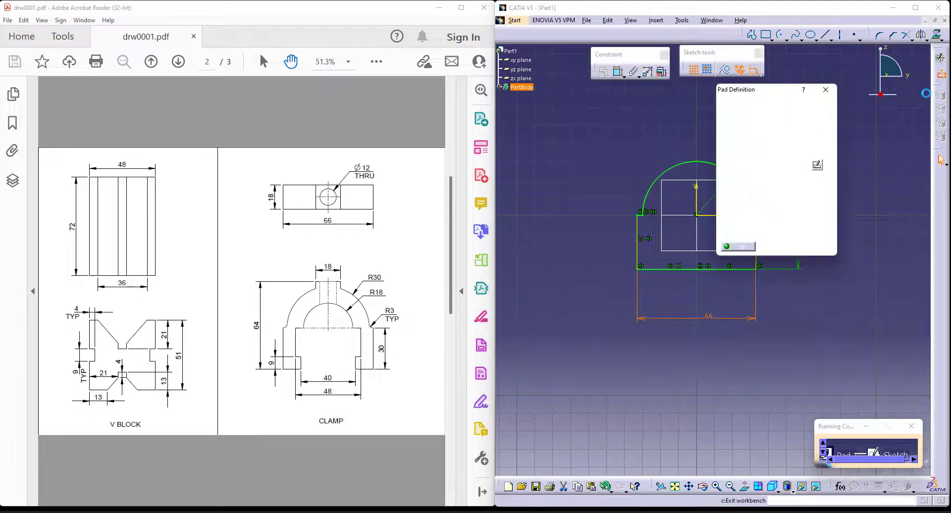
{"action": "left_click", "coordinate": [742, 203]}
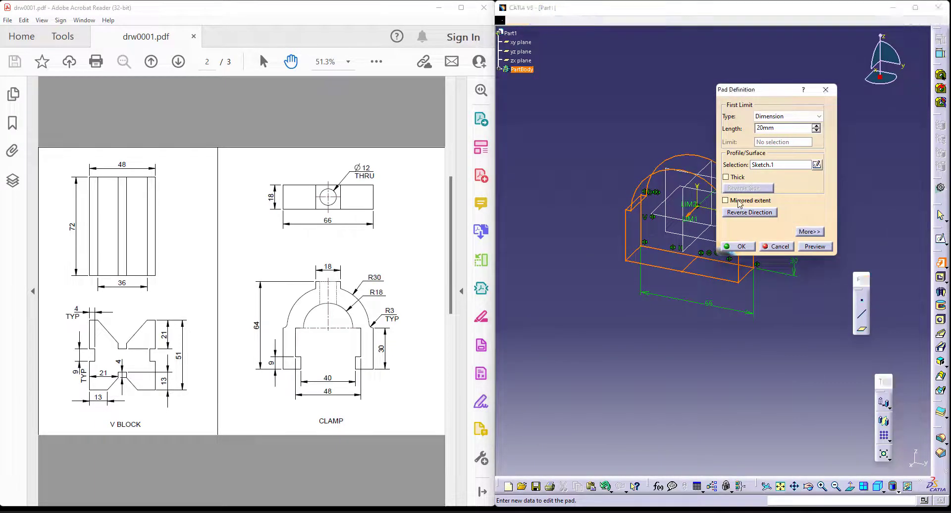
{"action": "scroll", "coordinate": [131, 322], "scroll_direction": "up", "scroll_amount": 5}
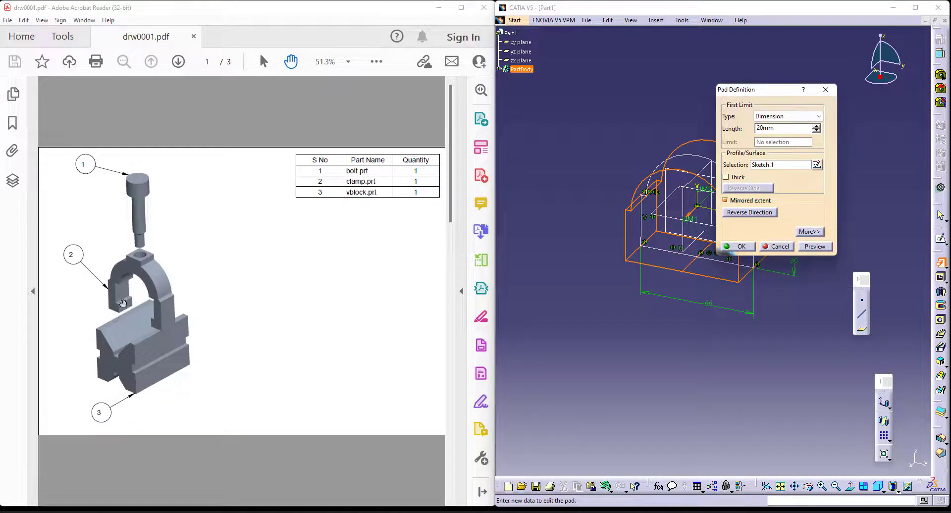
{"action": "scroll", "coordinate": [170, 317], "scroll_direction": "down", "scroll_amount": 5}
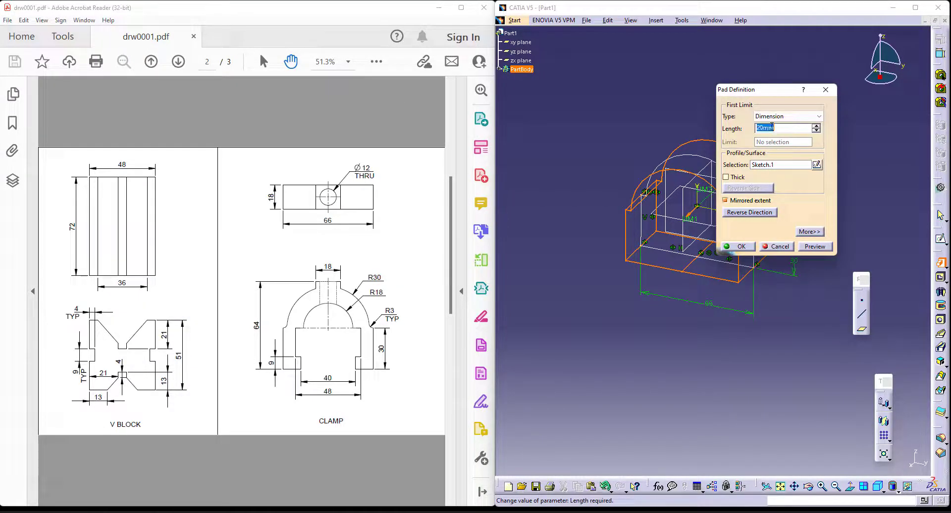
{"action": "left_click", "coordinate": [748, 247]}
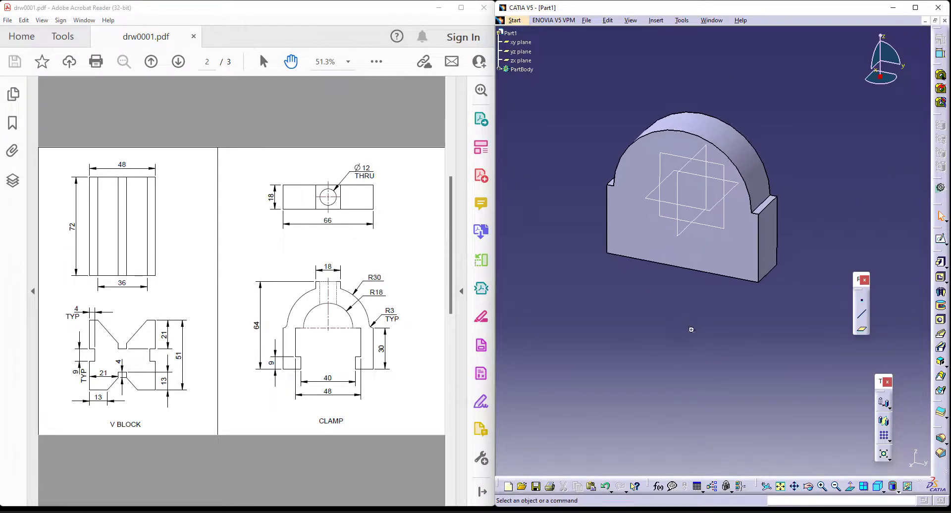
Step: Create a reference plane offset 64 mm from the clamp's bottom face, with the direction reversed towards the arch
{"action": "middle_click_drag", "start_coordinate": [691, 323], "coordinate": [686, 371]}
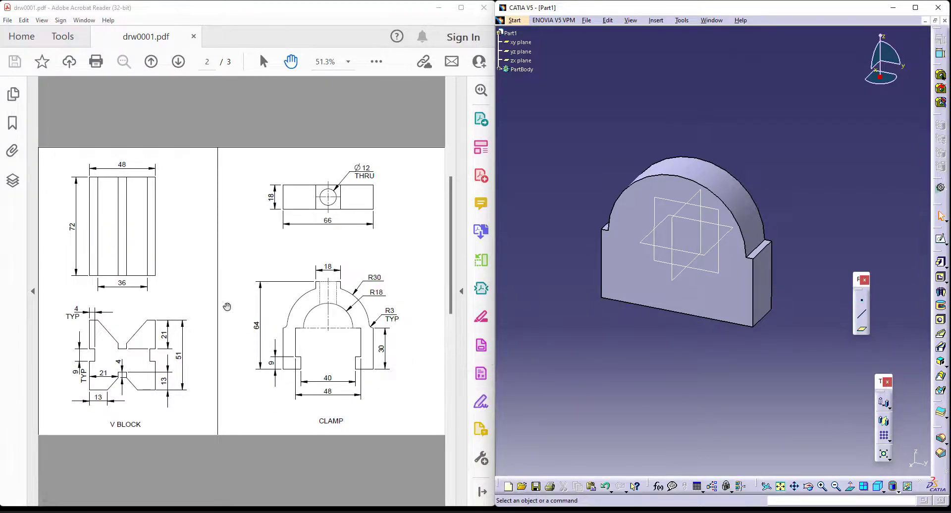
{"action": "left_click", "coordinate": [862, 333]}
{"action": "middle_click_drag", "start_coordinate": [649, 349], "coordinate": [694, 227]}
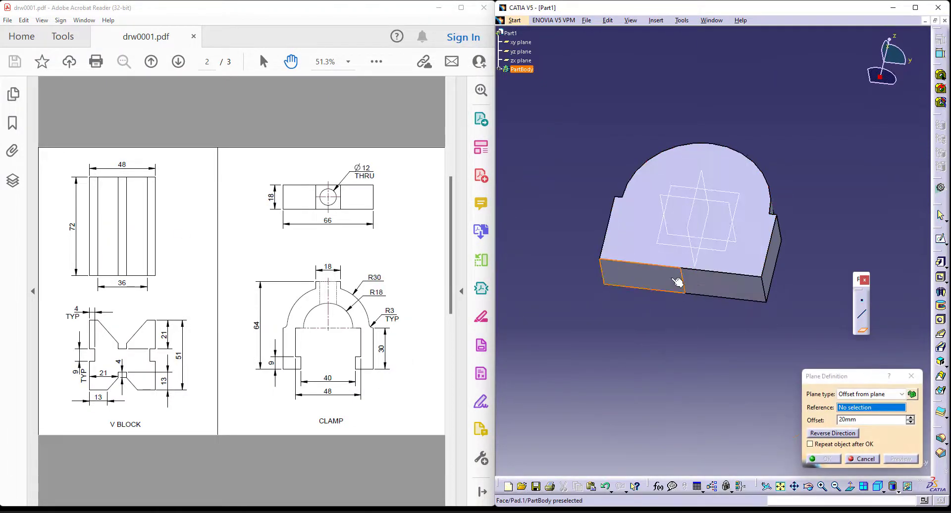
{"action": "left_click", "coordinate": [677, 283]}
{"action": "middle_click_drag", "start_coordinate": [679, 318], "coordinate": [652, 474]}
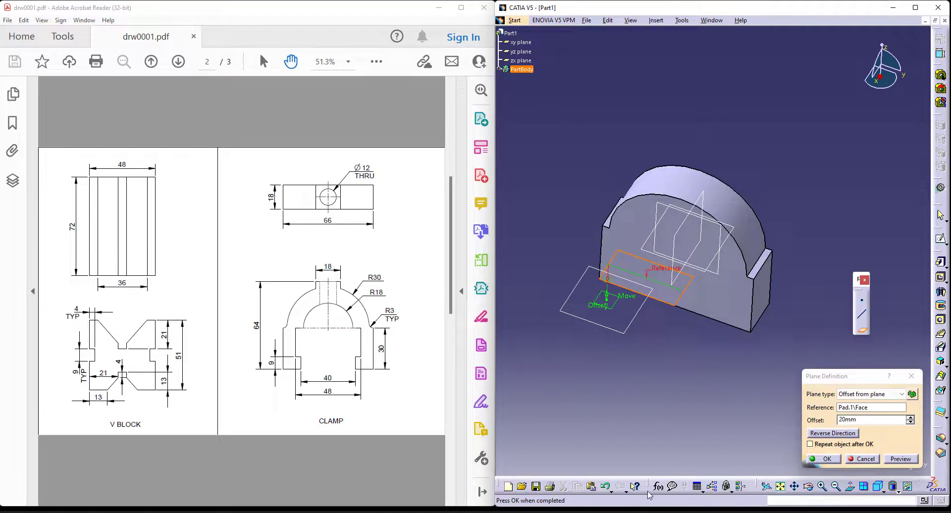
{"action": "left_click", "coordinate": [832, 433]}
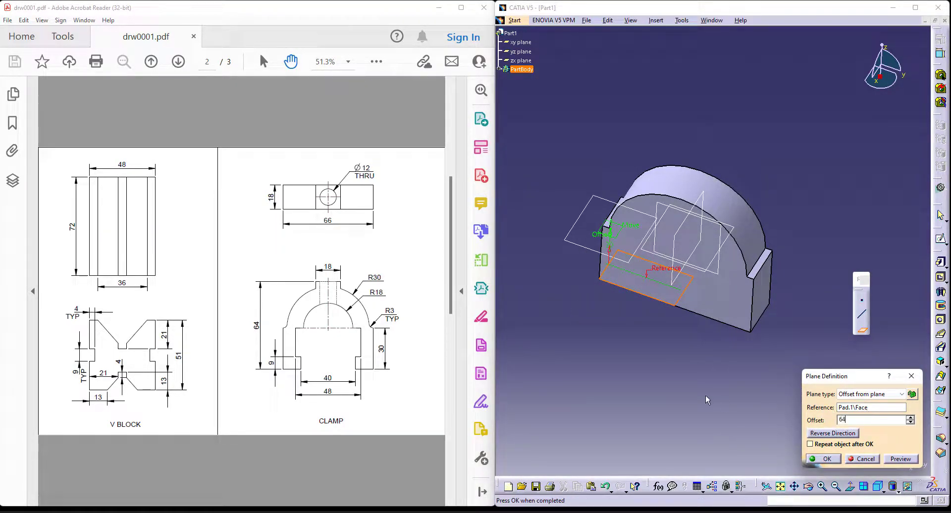
{"action": "key", "text": "Return"}
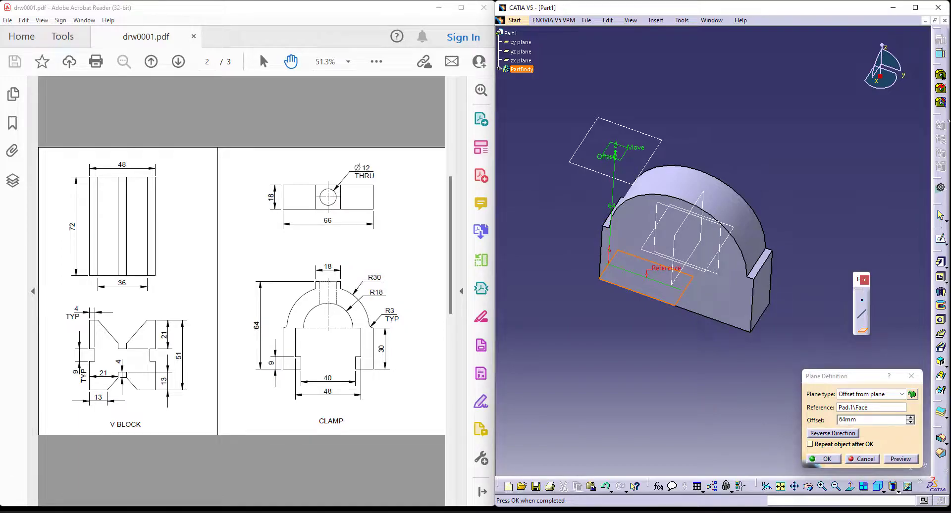
{"action": "left_click", "coordinate": [824, 459]}
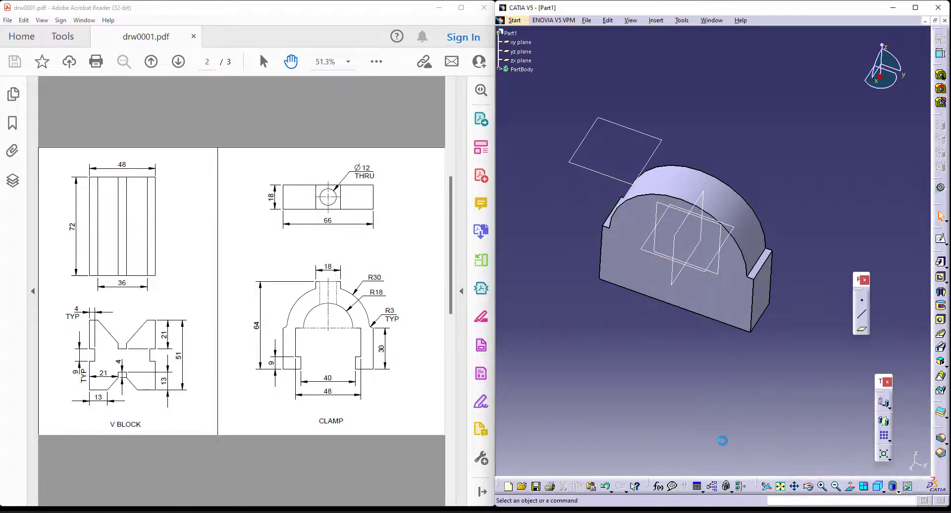
Step: Start a new pad and create its profile sketch on the offset plane above the arch
{"action": "left_click", "coordinate": [939, 262]}
{"action": "left_click", "coordinate": [818, 165]}
{"action": "left_click", "coordinate": [620, 126]}
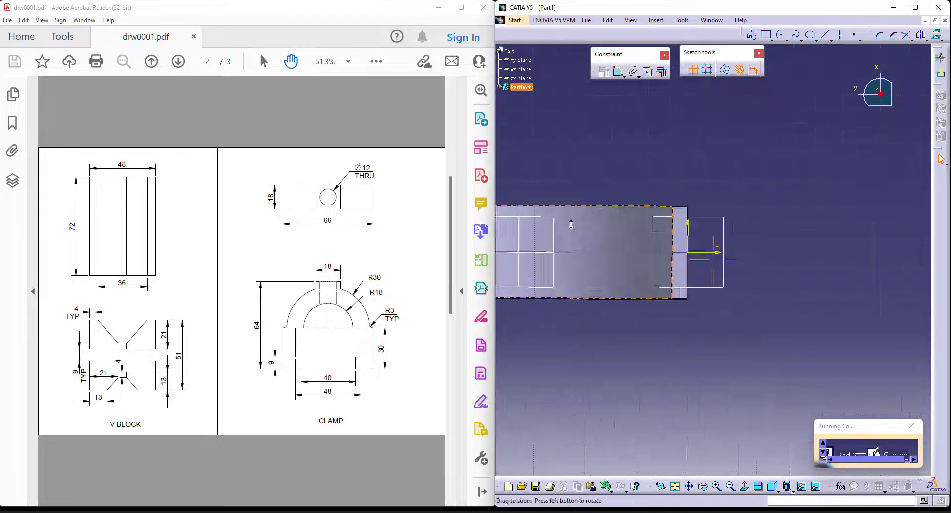
Step: Project the two edges of the curved arch face onto the sketch as construction lines, then switch back to standard geometry
{"action": "middle_click_drag", "start_coordinate": [776, 224], "coordinate": [728, 329]}
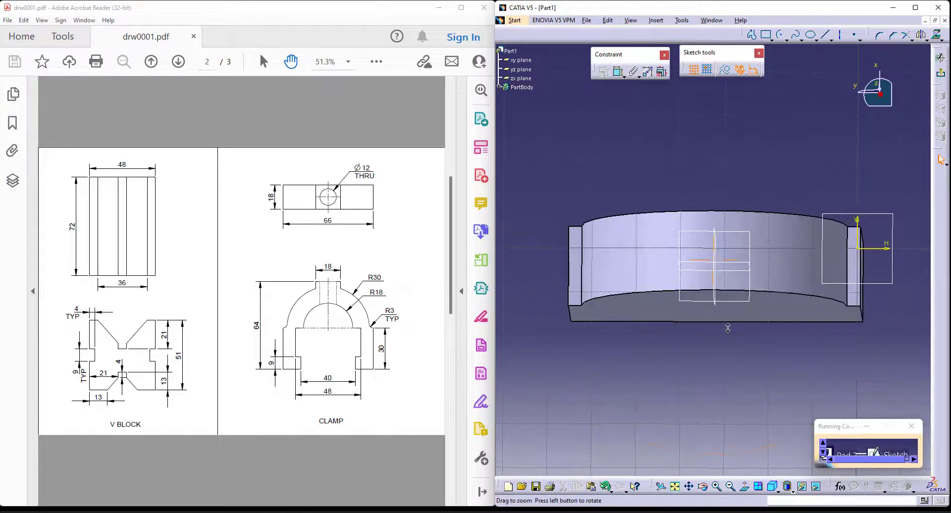
{"action": "left_click", "coordinate": [650, 218]}
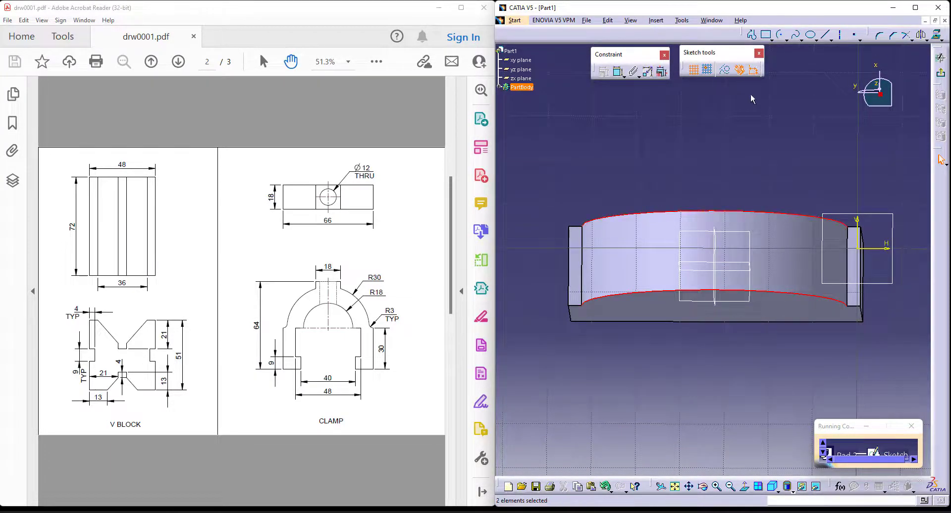
{"action": "left_click", "coordinate": [937, 35]}
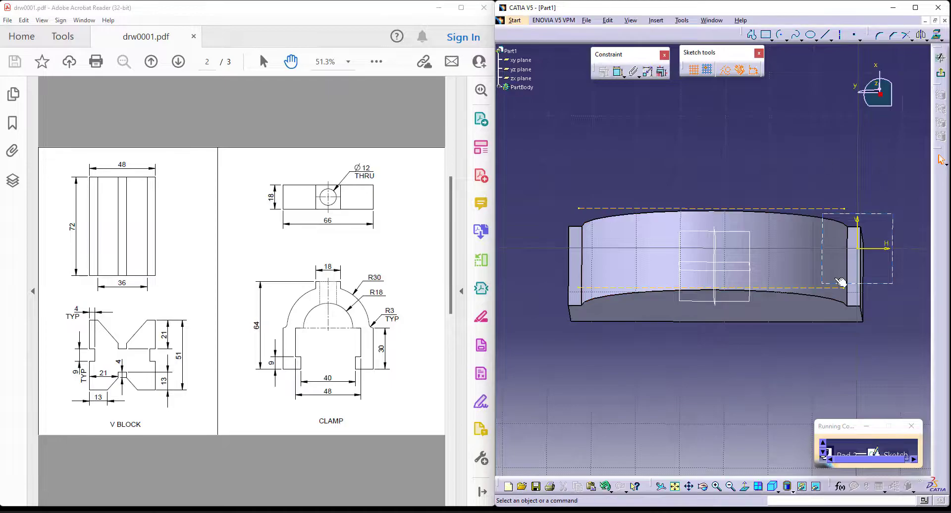
{"action": "mouse_move", "coordinate": [864, 329]}
{"action": "middle_mouse_down"}
{"action": "mouse_move", "coordinate": [797, 330]}
{"action": "mouse_move", "coordinate": [768, 361]}
{"action": "mouse_move", "coordinate": [794, 279]}
{"action": "middle_mouse_up"}
{"action": "middle_click_drag", "start_coordinate": [734, 173], "coordinate": [783, 159]}
{"action": "left_click", "coordinate": [727, 72]}
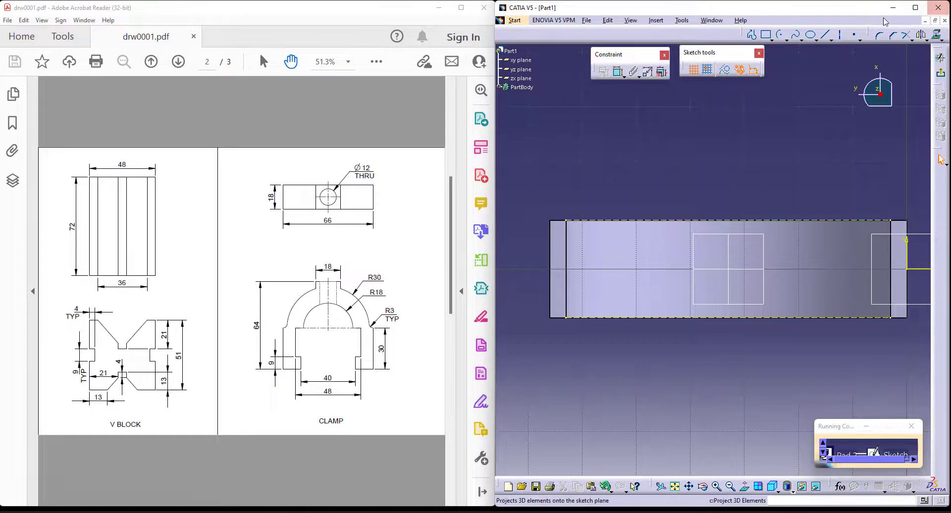
Step: Draw a centered rectangle about 14 mm wide at the clamp's middle, reaching the projected edge lines
{"action": "left_click", "coordinate": [775, 42]}
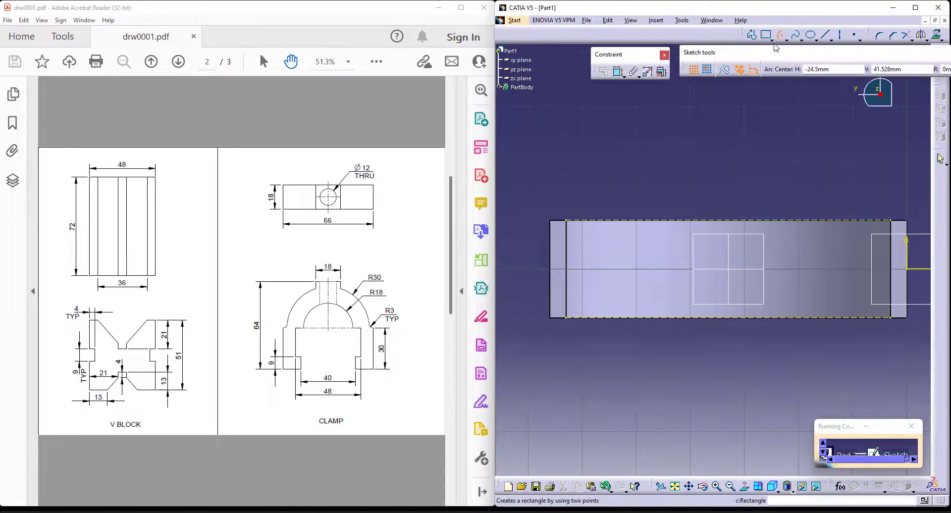
{"action": "left_click", "coordinate": [771, 39]}
{"action": "left_click", "coordinate": [782, 154]}
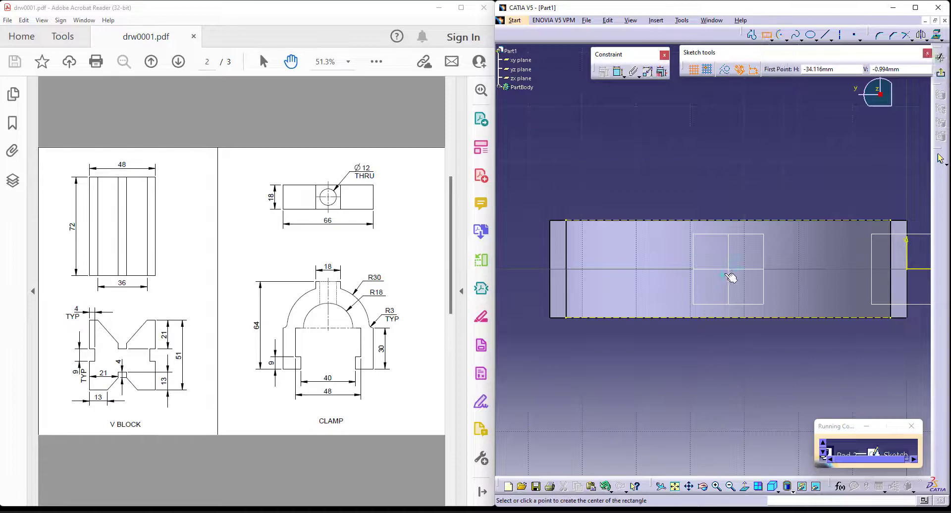
{"action": "left_click", "coordinate": [729, 268]}
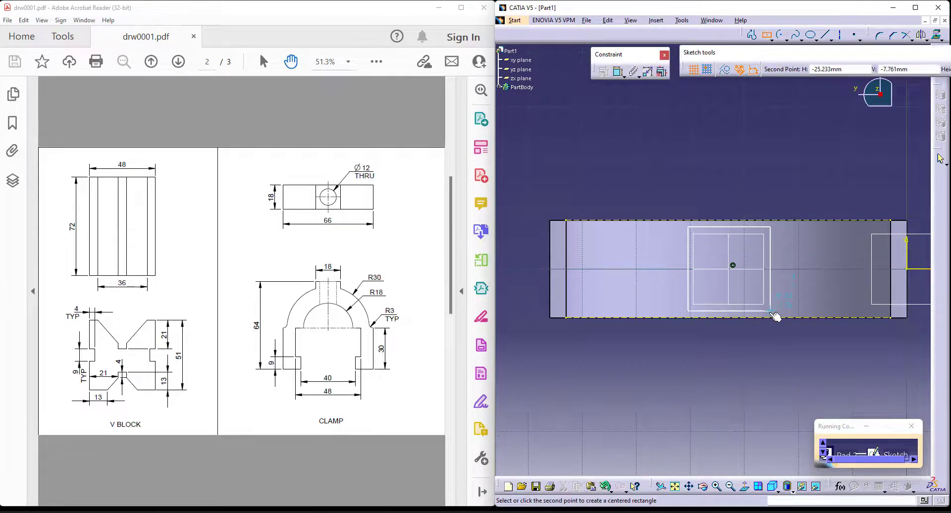
{"action": "left_click", "coordinate": [768, 317]}
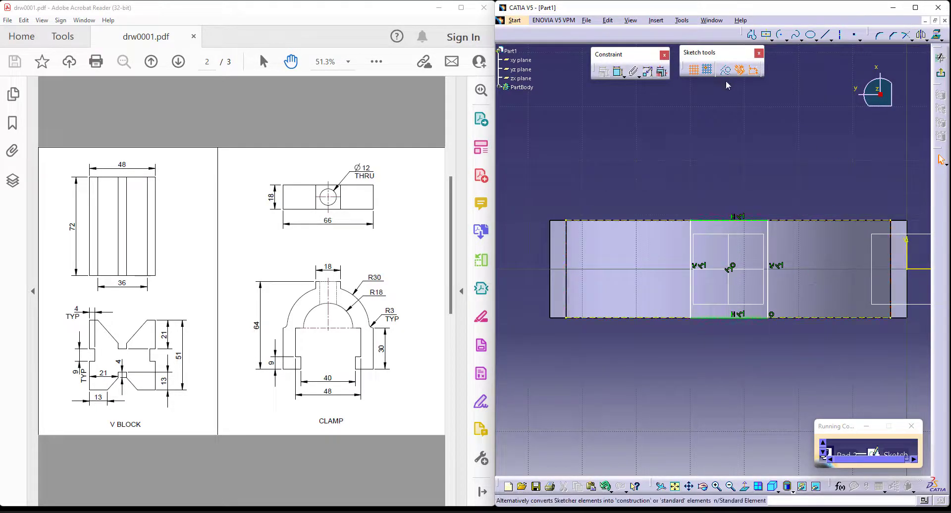
Step: Constrain the rectangle's centre point to coincide with the zx plane
{"action": "left_click", "coordinate": [619, 73]}
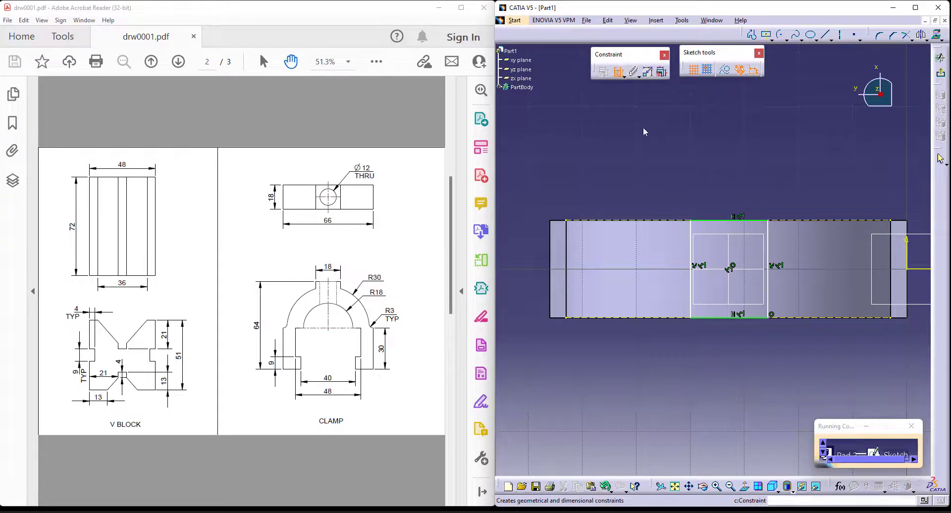
{"action": "left_click", "coordinate": [733, 267]}
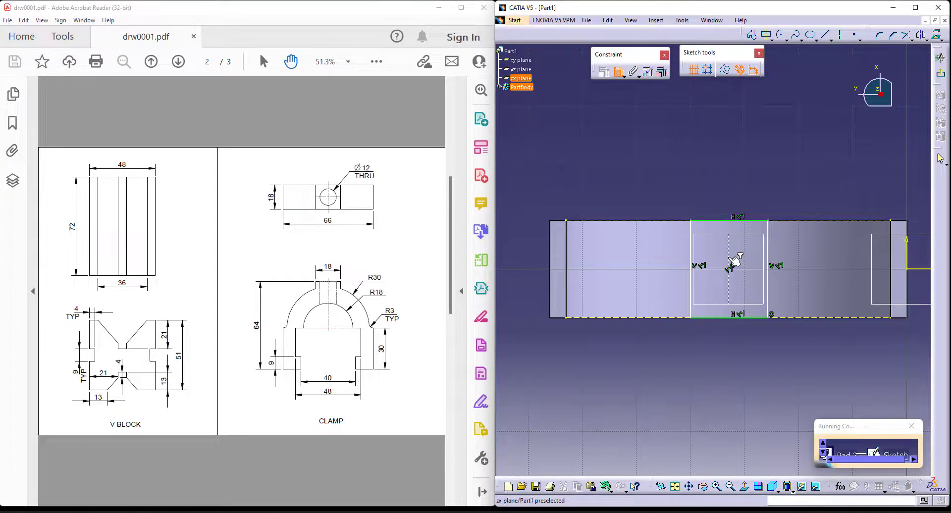
{"action": "right_click", "coordinate": [786, 147]}
{"action": "left_click", "coordinate": [818, 189]}
Step: Dimension the rectangle's width and set it to 18 mm
{"action": "left_click", "coordinate": [716, 220]}
{"action": "double_click", "coordinate": [728, 182]}
{"action": "type", "text": "1"}
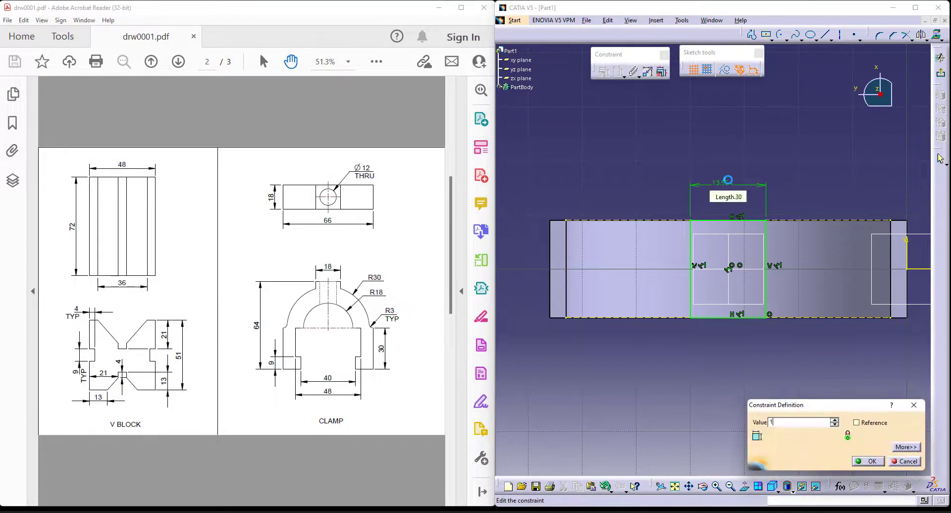
{"action": "type", "text": "8"}
{"action": "key", "text": "Return"}
Step: Pad the rectangle with the Up to next limit to form the boss on top of the clamp
{"action": "left_click", "coordinate": [941, 77]}
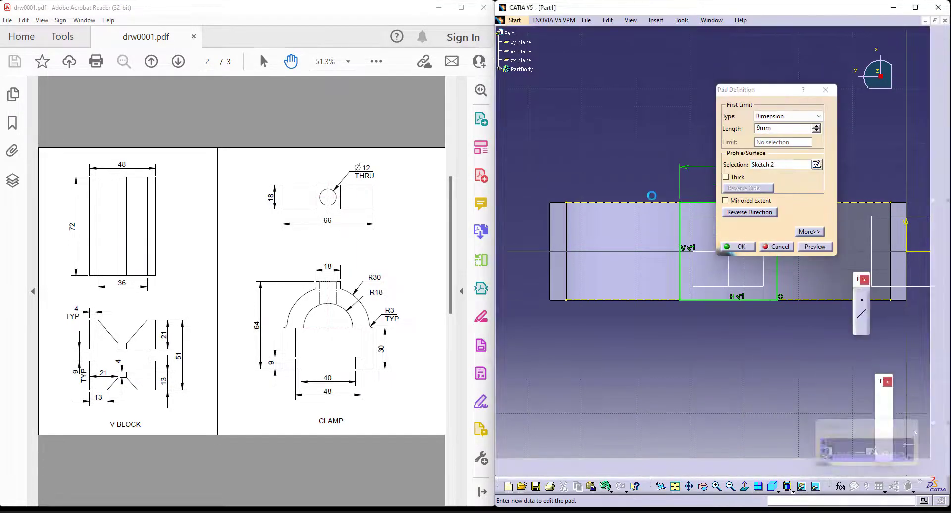
{"action": "mouse_move", "coordinate": [649, 185]}
{"action": "middle_mouse_down"}
{"action": "mouse_move", "coordinate": [707, 314]}
{"action": "mouse_move", "coordinate": [720, 191]}
{"action": "mouse_move", "coordinate": [707, 237]}
{"action": "middle_mouse_up"}
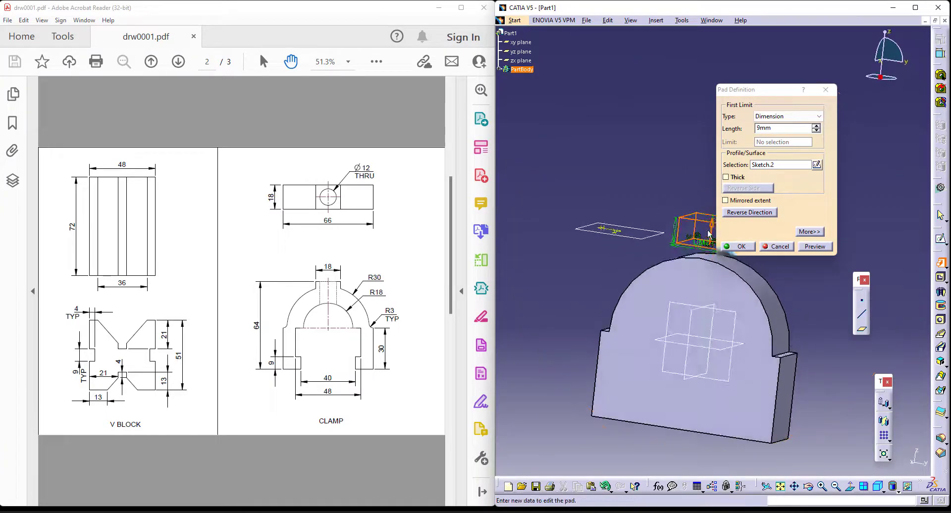
{"action": "left_click", "coordinate": [818, 116]}
{"action": "left_click", "coordinate": [782, 125]}
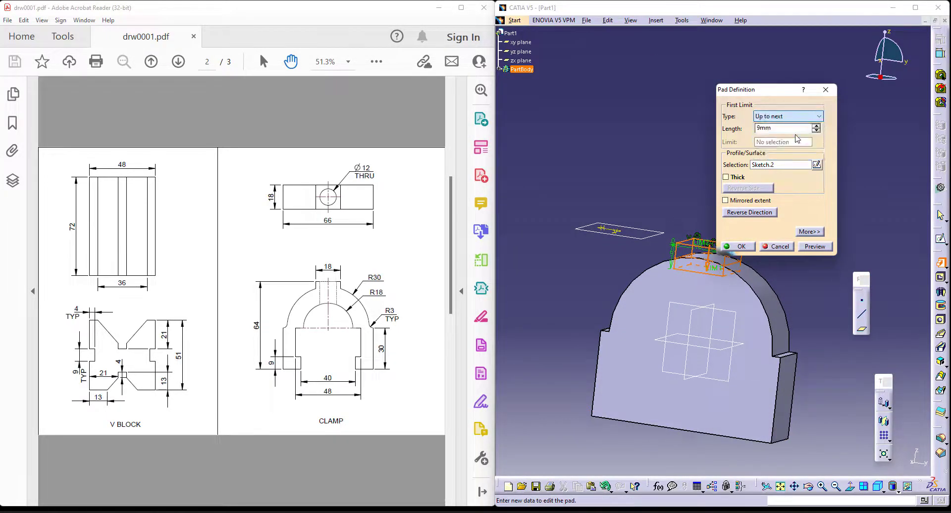
{"action": "left_click", "coordinate": [741, 246]}
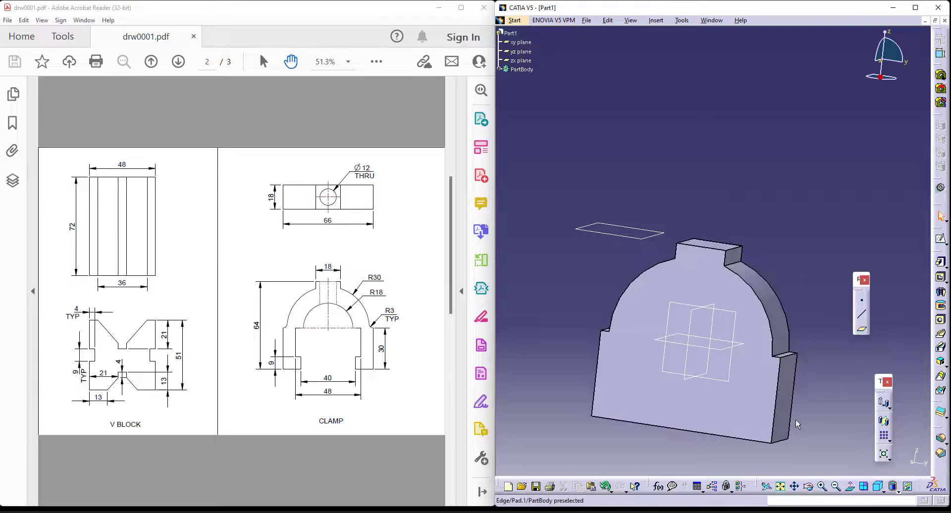
Step: Start a Pocket and open a new sketch for it on the clamp's front face
{"action": "middle_click_drag", "start_coordinate": [802, 407], "coordinate": [819, 341]}
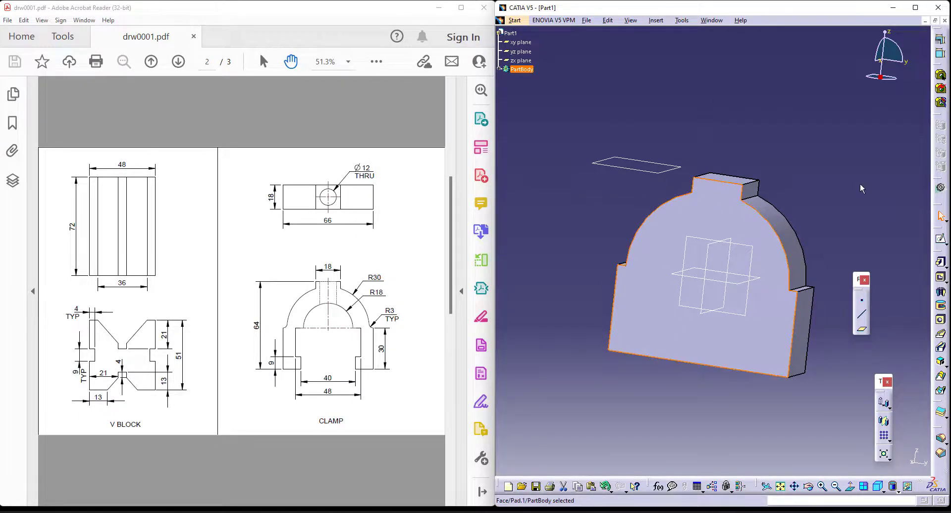
{"action": "left_click", "coordinate": [940, 276]}
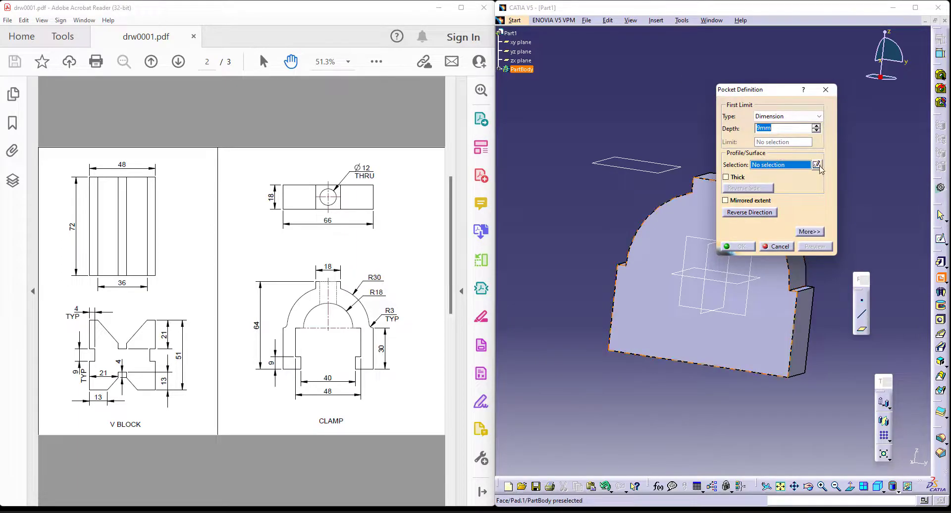
{"action": "left_click", "coordinate": [817, 165]}
{"action": "left_click", "coordinate": [775, 363]}
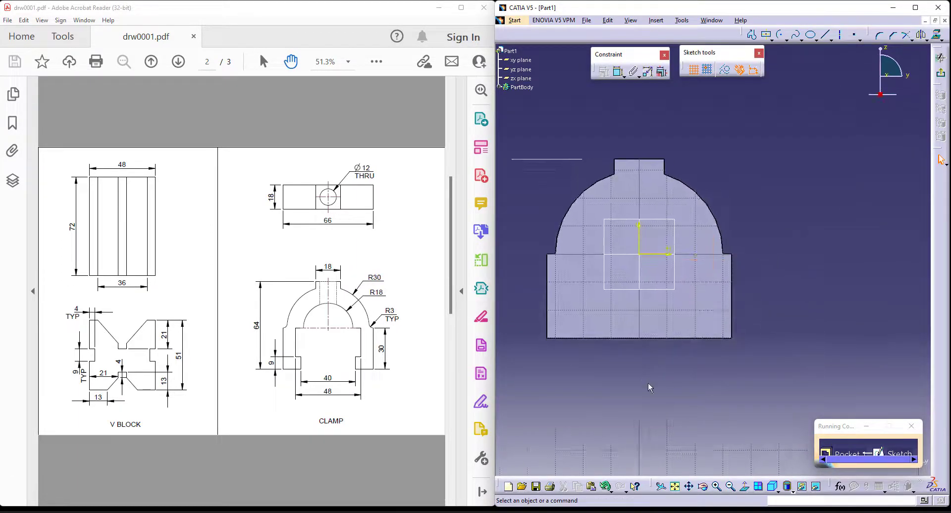
Step: Draw a semicircular arc centred on the sketch origin and dimension its radius to 18 mm
{"action": "mouse_move", "coordinate": [724, 240]}
{"action": "middle_mouse_down"}
{"action": "mouse_move", "coordinate": [782, 240]}
{"action": "mouse_move", "coordinate": [806, 220]}
{"action": "mouse_move", "coordinate": [786, 223]}
{"action": "middle_mouse_up"}
{"action": "left_click", "coordinate": [780, 38]}
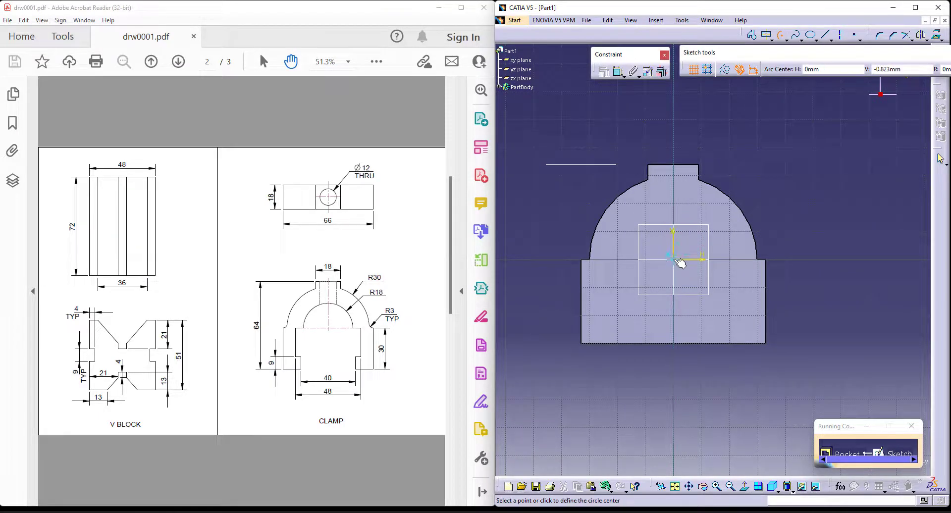
{"action": "left_click", "coordinate": [626, 256]}
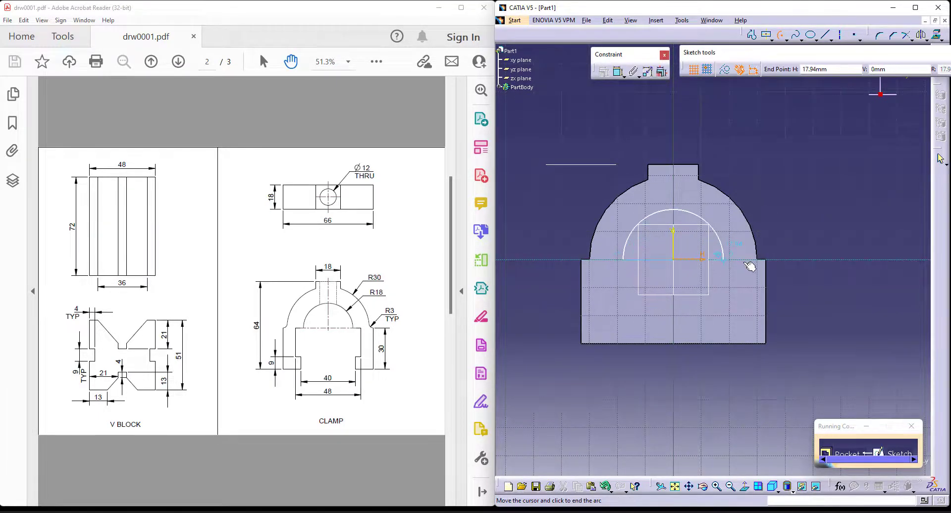
{"action": "left_click", "coordinate": [727, 255]}
{"action": "left_click", "coordinate": [618, 72]}
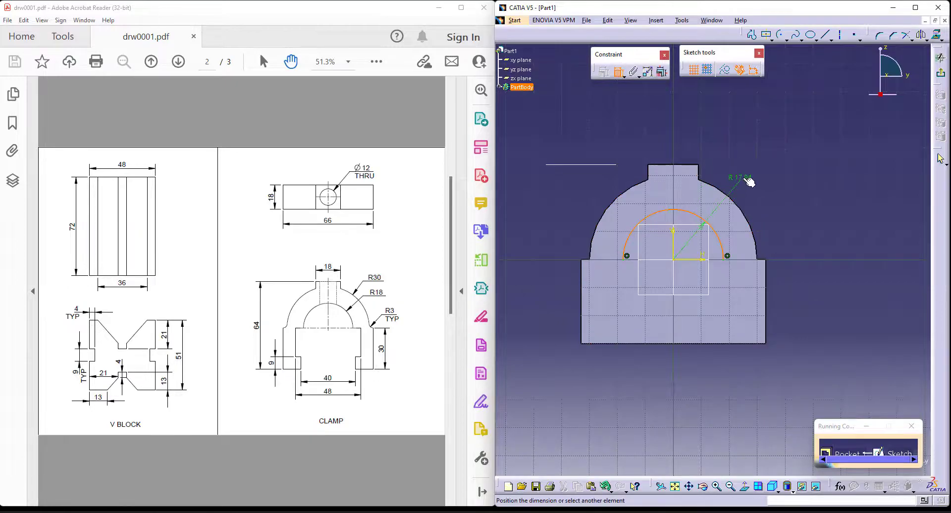
{"action": "double_click", "coordinate": [749, 177]}
{"action": "type", "text": "18mm"}
{"action": "key", "text": "Return"}
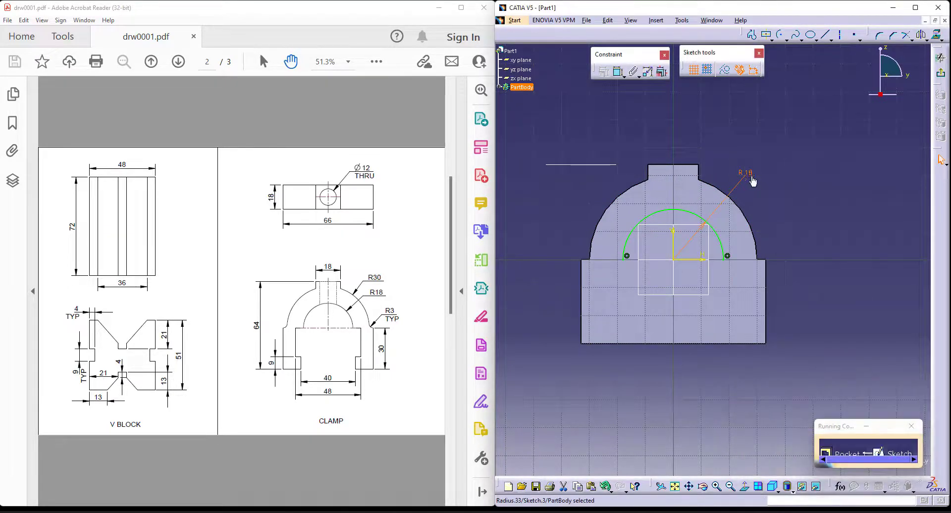
Step: Draw a stepped half profile from the arc's left end down to the clamp's bottom edge, ending at the vertical axis
{"action": "left_click", "coordinate": [752, 34]}
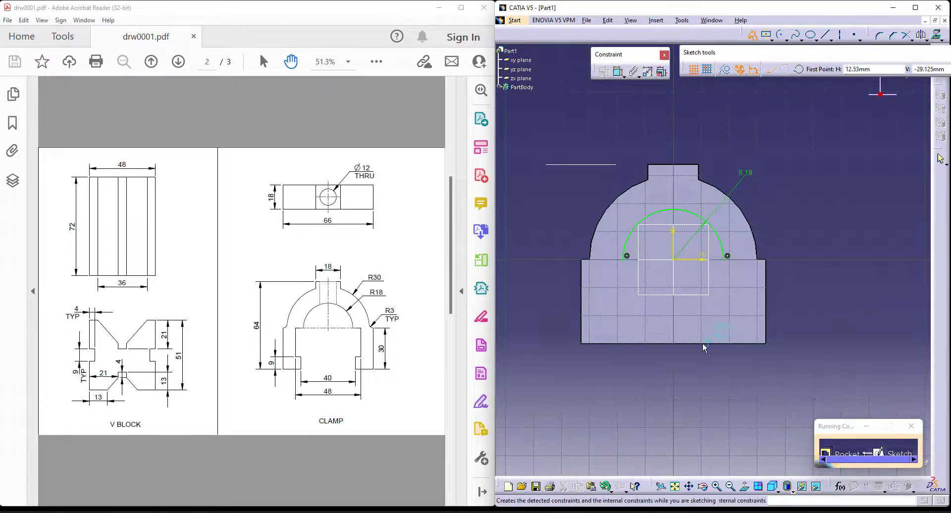
{"action": "left_click", "coordinate": [626, 257]}
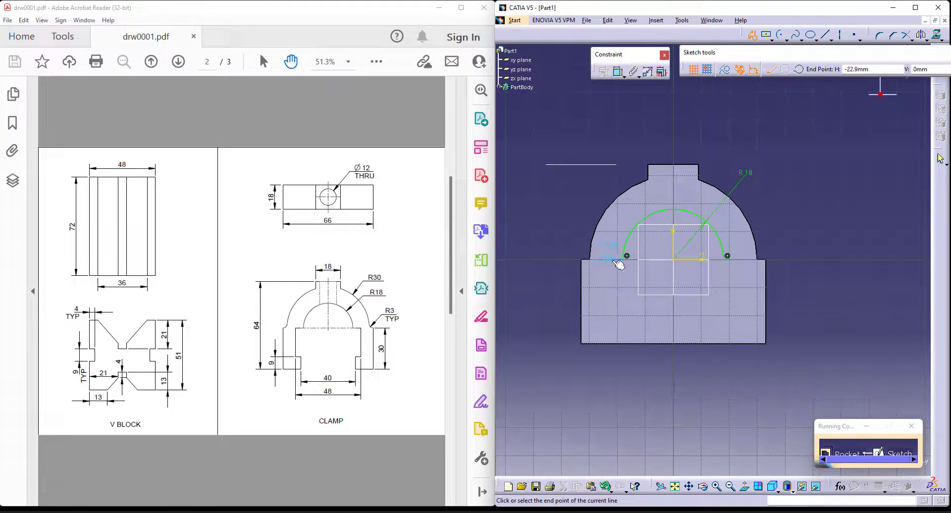
{"action": "left_click", "coordinate": [613, 257]}
{"action": "left_click", "coordinate": [611, 326]}
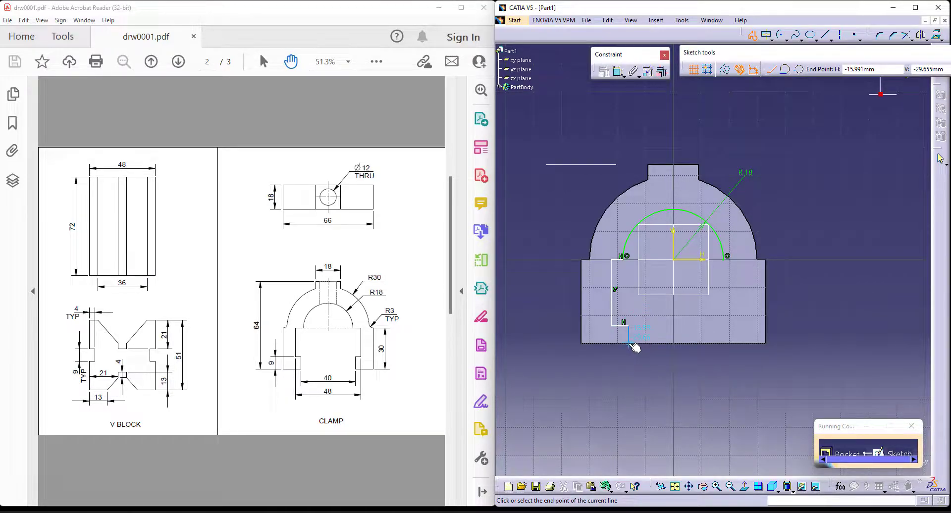
{"action": "double_click", "coordinate": [674, 343]}
{"action": "left_click", "coordinate": [739, 385]}
Step: Constrain the profile's bottom line to coincide with the clamp's bottom edge
{"action": "middle_click_drag", "start_coordinate": [729, 396], "coordinate": [776, 239]}
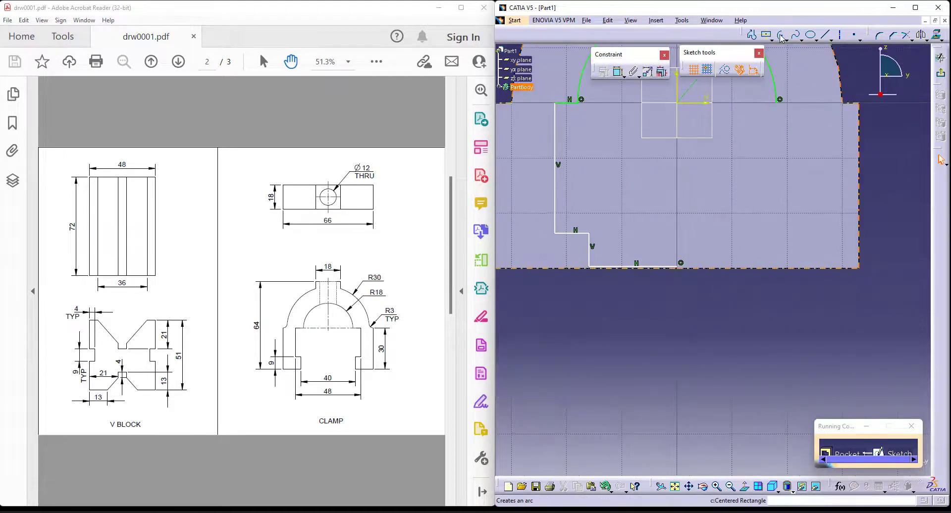
{"action": "left_click", "coordinate": [618, 72]}
{"action": "left_click", "coordinate": [633, 268]}
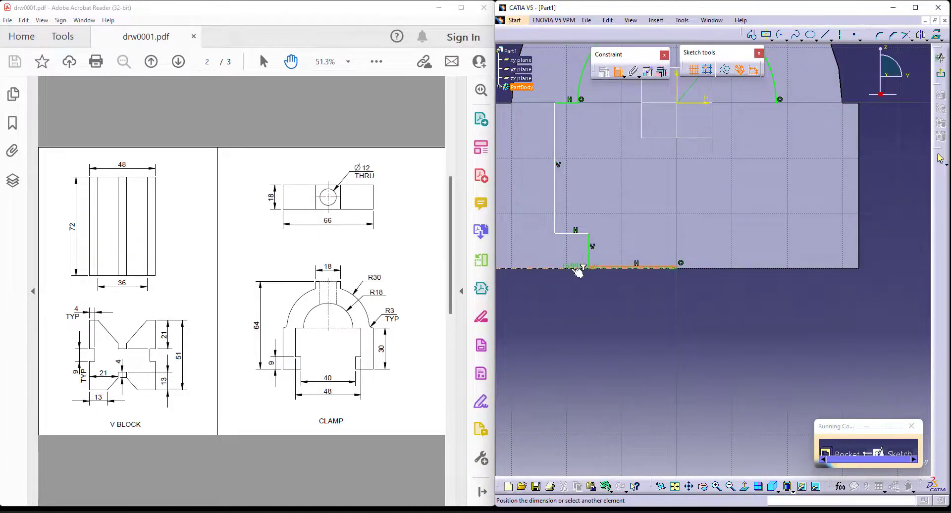
{"action": "right_click", "coordinate": [569, 332]}
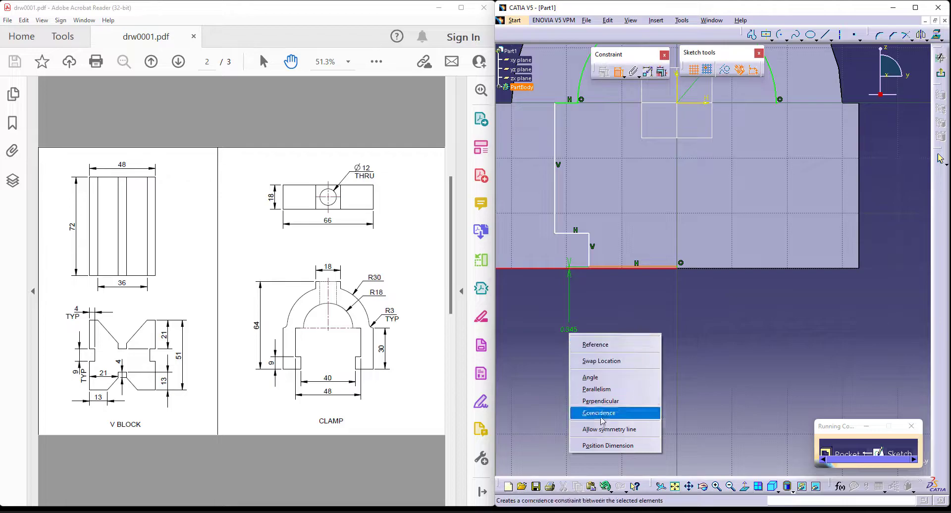
{"action": "left_click", "coordinate": [615, 411]}
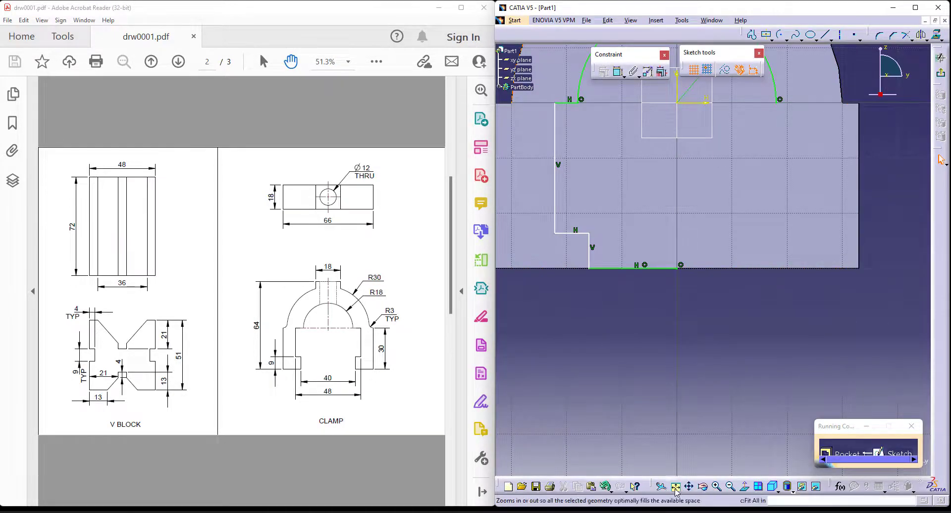
Step: Mirror the stepped half profile about the sketch's vertical axis
{"action": "left_click", "coordinate": [674, 486]}
{"action": "middle_click_drag", "start_coordinate": [697, 371], "coordinate": [681, 317]}
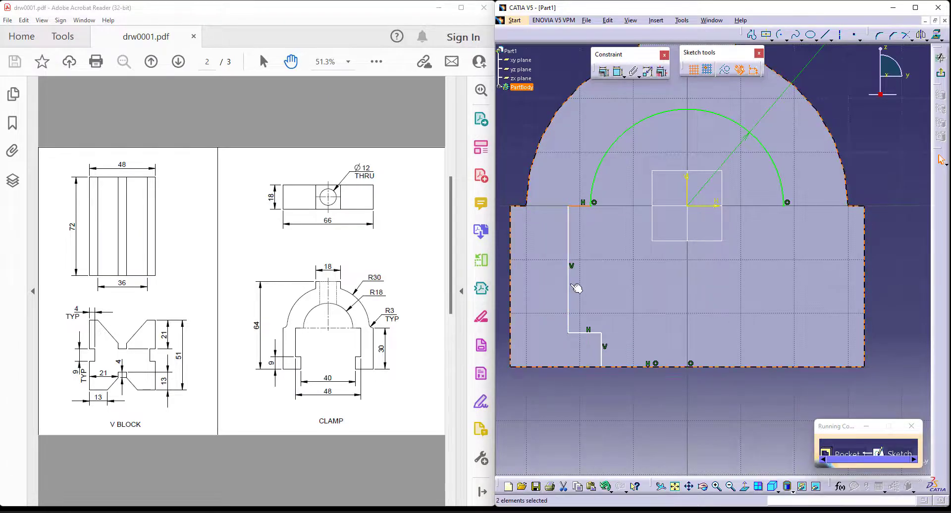
{"action": "left_click_drag", "start_coordinate": [686, 391], "coordinate": [510, 342]}
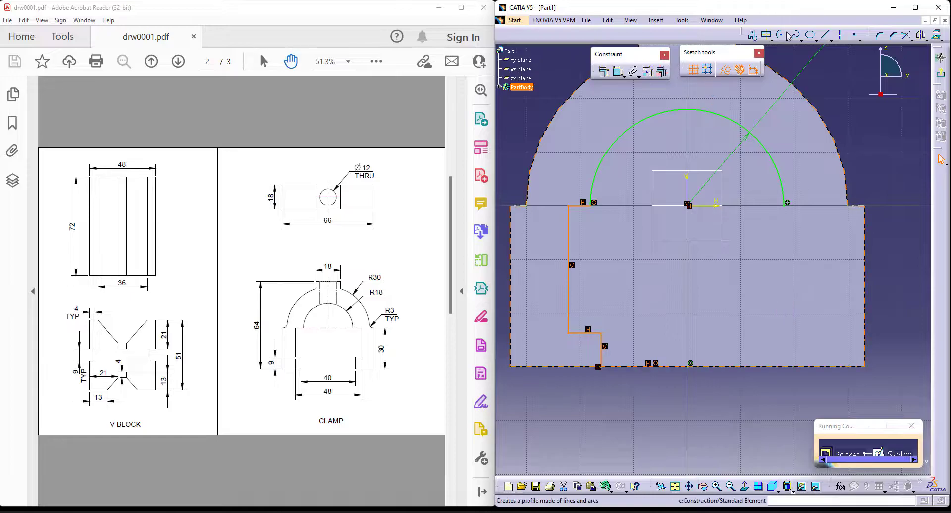
{"action": "left_click", "coordinate": [693, 193]}
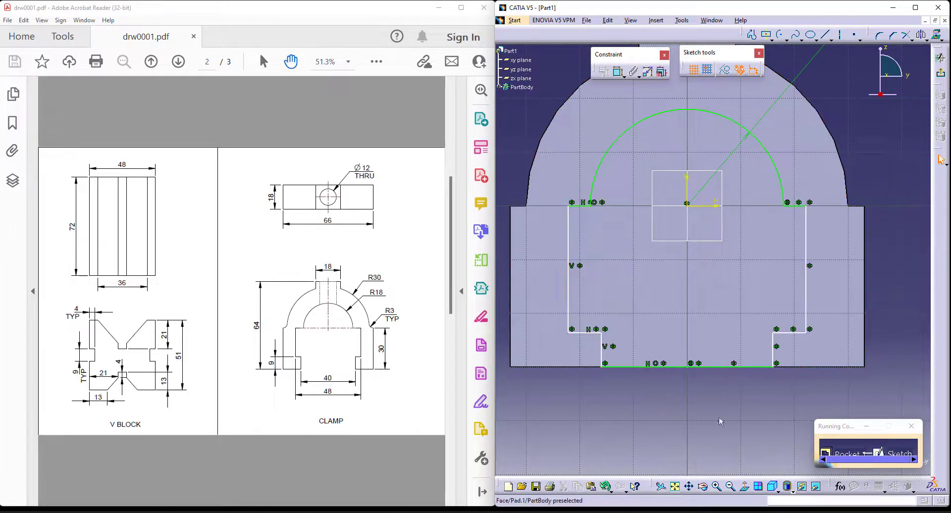
Step: Dimension the width between the two lower vertical lines of the cutout and set it to 40 mm
{"action": "scroll", "coordinate": [749, 392], "scroll_direction": "down", "scroll_amount": 2}
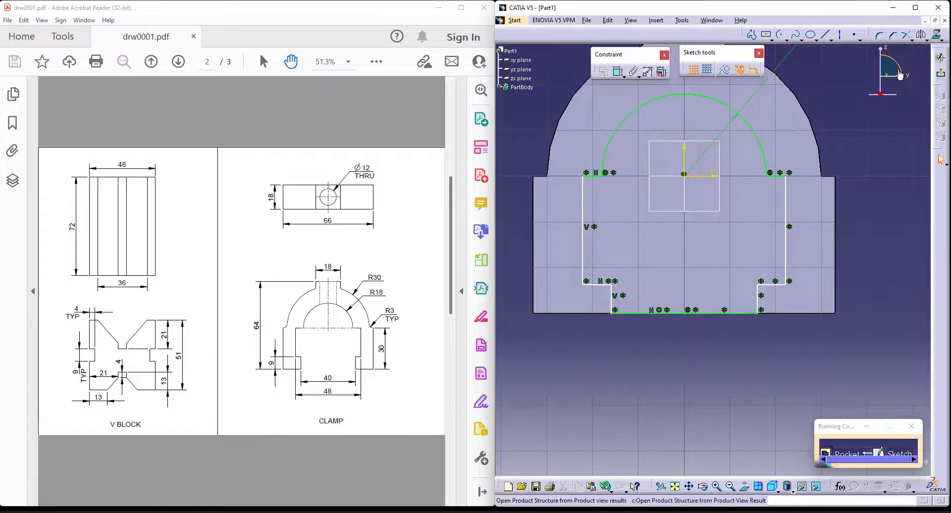
{"action": "left_click", "coordinate": [619, 72]}
{"action": "left_click", "coordinate": [609, 301]}
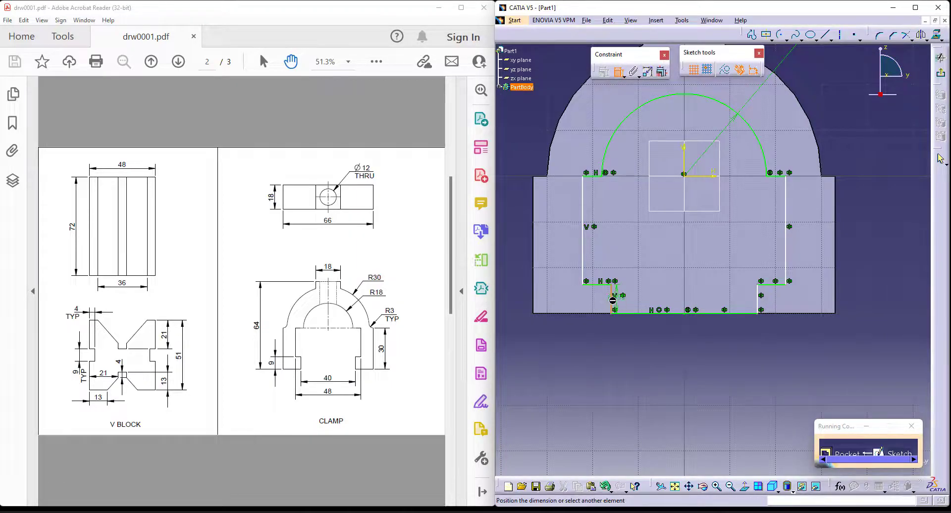
{"action": "left_click", "coordinate": [764, 304]}
{"action": "left_click", "coordinate": [683, 372]}
{"action": "double_click", "coordinate": [670, 369]}
{"action": "type", "text": "40"}
{"action": "key", "text": "Return"}
Step: Dimension the width between the two upper vertical lines of the cutout and set it to 48 mm
{"action": "left_click", "coordinate": [618, 72]}
{"action": "left_click", "coordinate": [583, 236]}
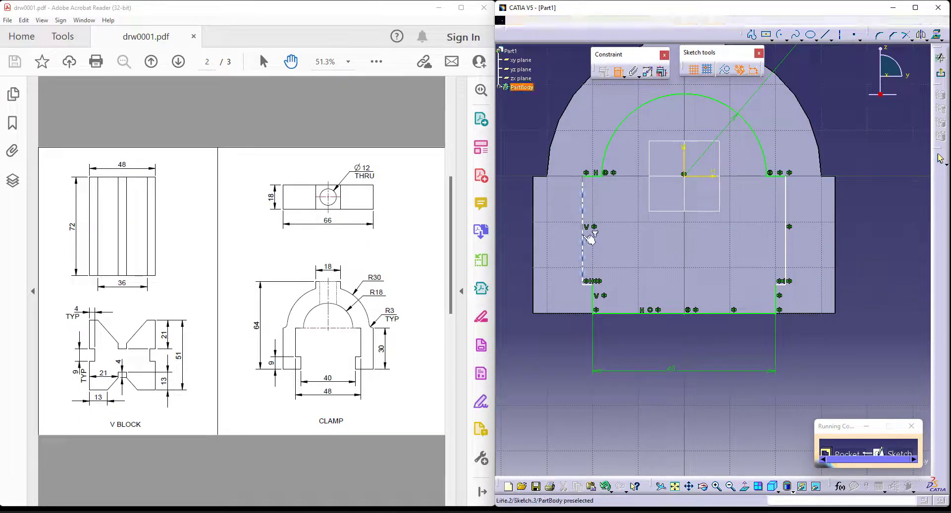
{"action": "left_click", "coordinate": [785, 250]}
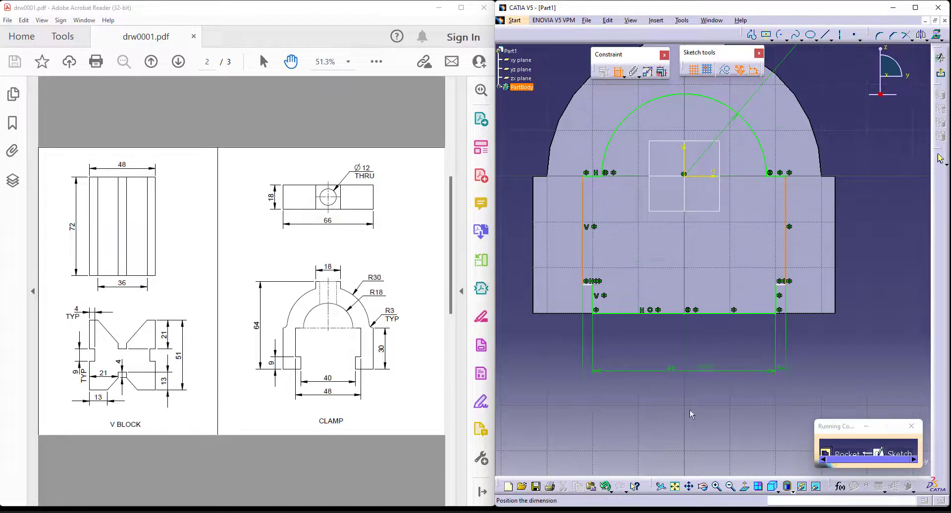
{"action": "double_click", "coordinate": [688, 439]}
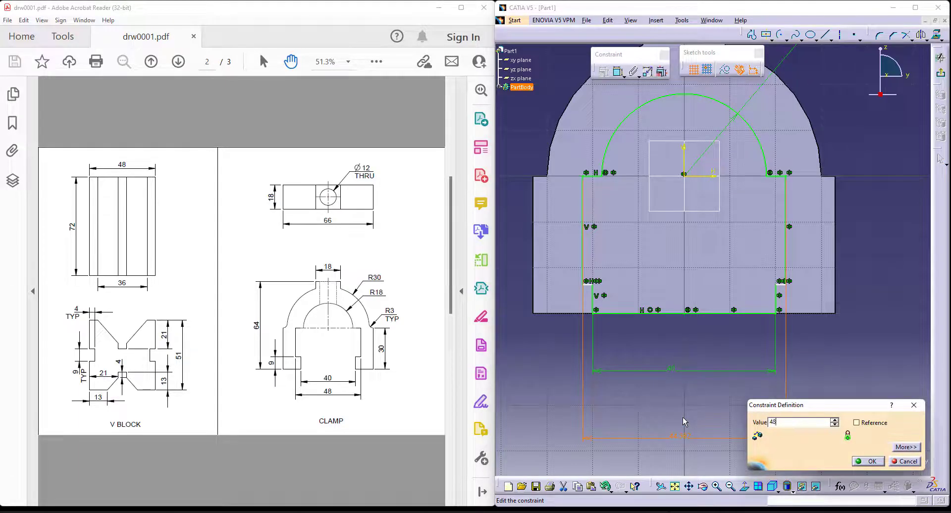
{"action": "key", "text": "Return"}
Step: Dimension the height of the short lower vertical line and set it to 9 mm
{"action": "left_click", "coordinate": [619, 73]}
{"action": "left_click", "coordinate": [594, 306]}
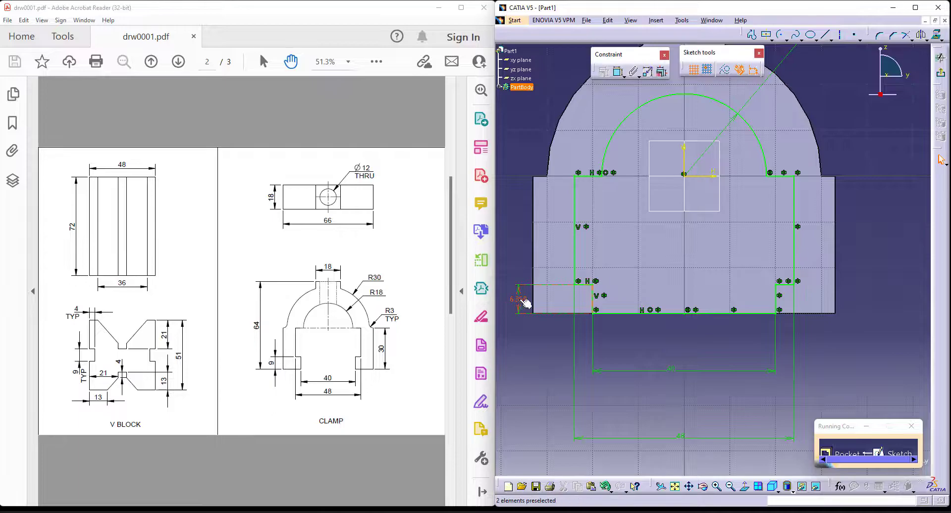
{"action": "double_click", "coordinate": [514, 301]}
{"action": "type", "text": "9"}
{"action": "key", "text": "Return"}
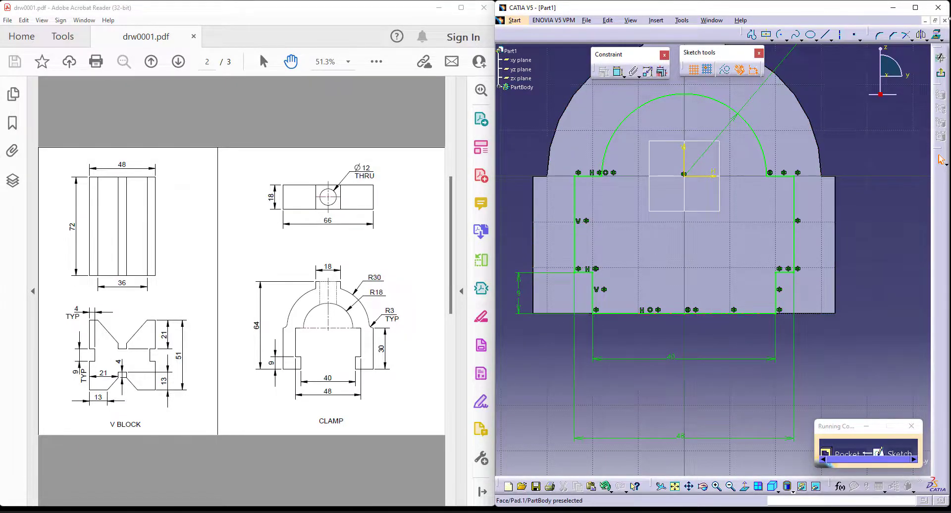
Step: Finish the sketch and cut the pocket through the clamp with the Up to next limit
{"action": "left_click", "coordinate": [940, 74]}
{"action": "mouse_move", "coordinate": [647, 301]}
{"action": "middle_mouse_down"}
{"action": "mouse_move", "coordinate": [646, 343]}
{"action": "mouse_move", "coordinate": [633, 287]}
{"action": "middle_mouse_up"}
{"action": "left_click", "coordinate": [818, 116]}
{"action": "left_click", "coordinate": [785, 129]}
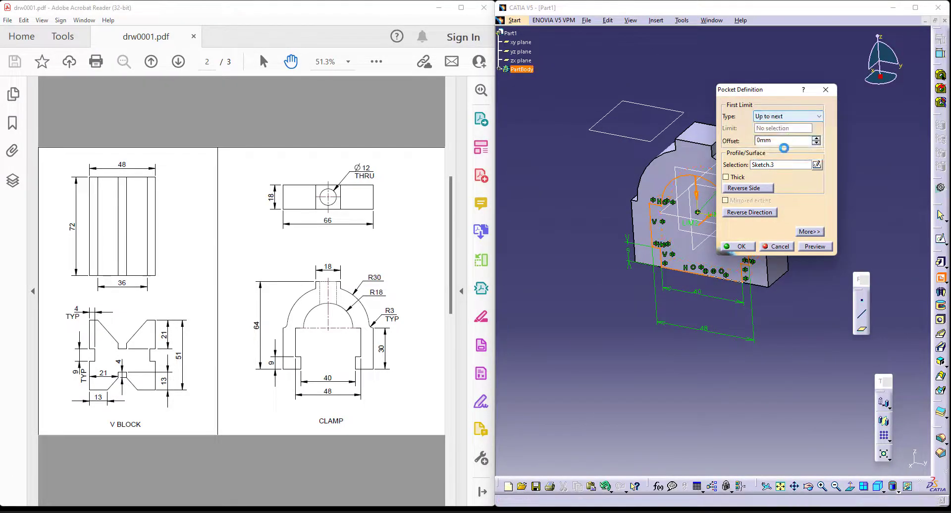
{"action": "left_click", "coordinate": [741, 246]}
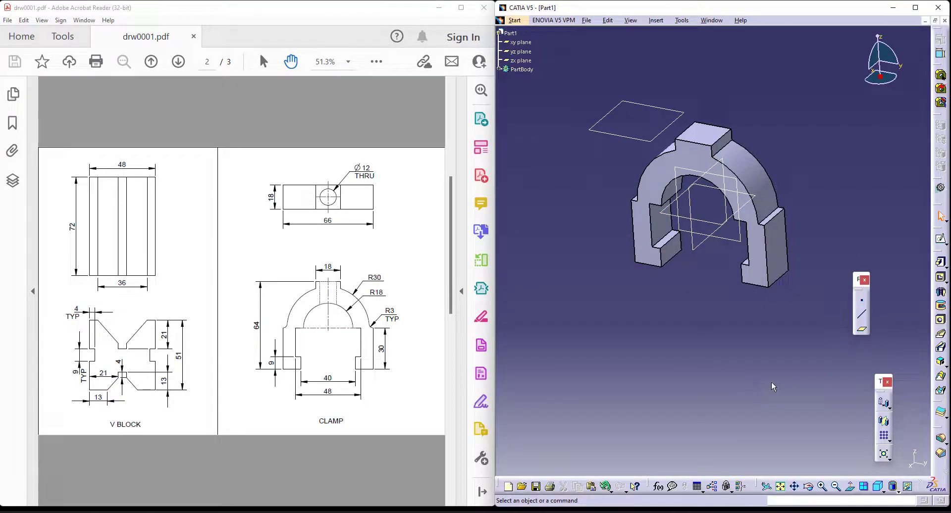
Step: Start a Hole on the top face of the boss and open its positioning sketch
{"action": "middle_click_drag", "start_coordinate": [801, 128], "coordinate": [856, 220]}
{"action": "left_click", "coordinate": [940, 319]}
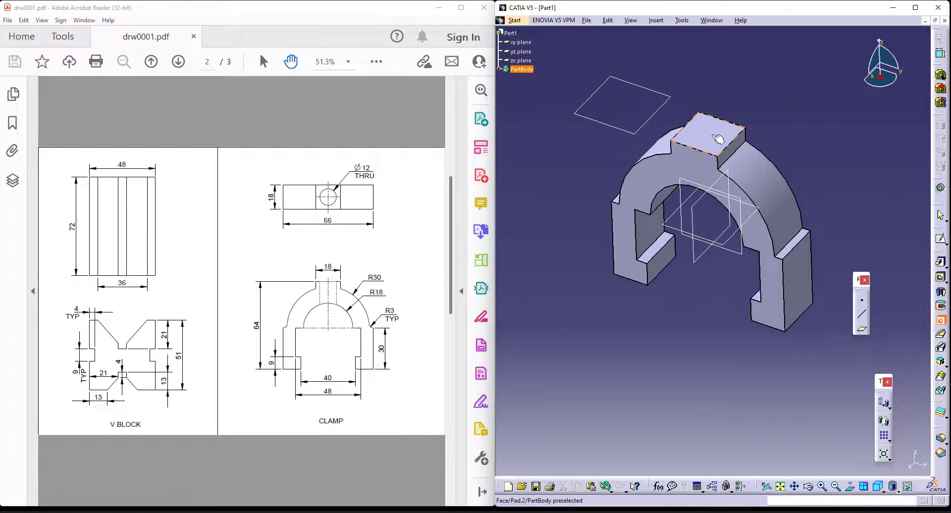
{"action": "left_click", "coordinate": [870, 376]}
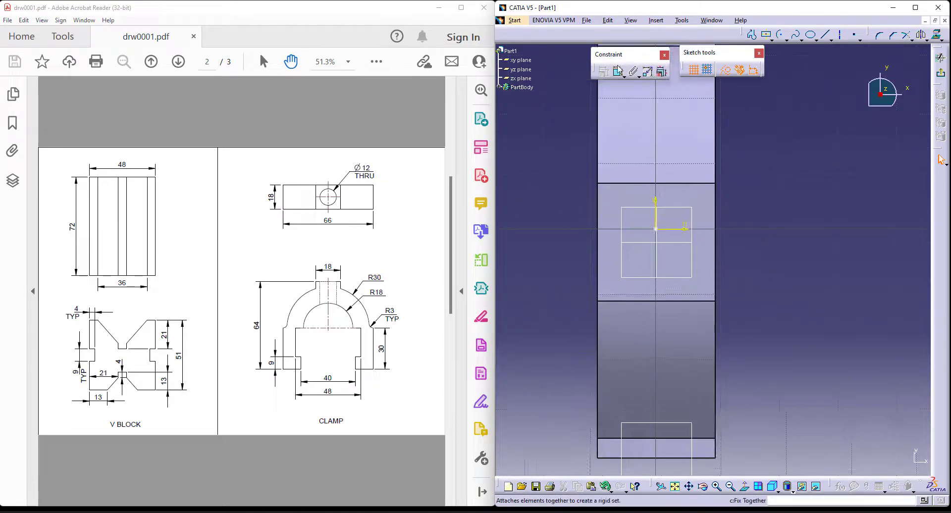
Step: Constrain the hole's centre point to coincide with the zx plane and the sketch's vertical axis
{"action": "left_click", "coordinate": [617, 72]}
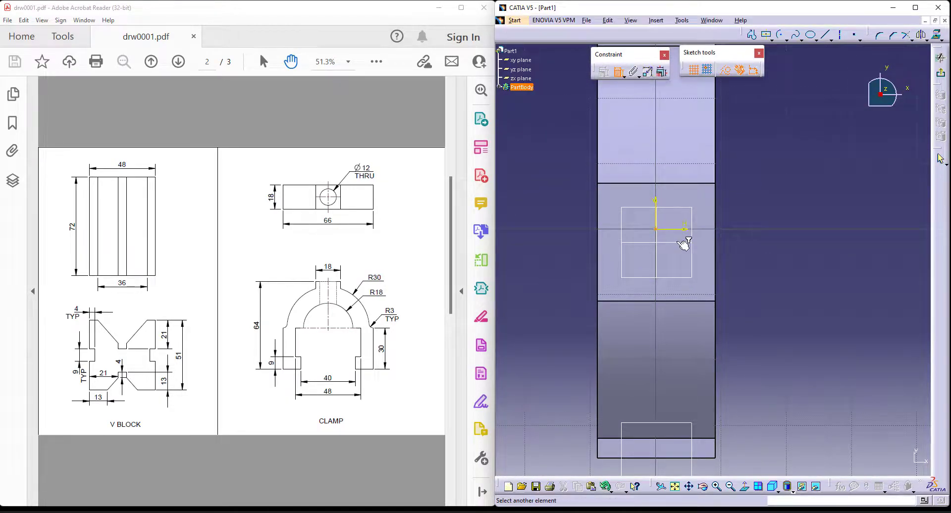
{"action": "right_click", "coordinate": [775, 150]}
{"action": "left_click", "coordinate": [813, 193]}
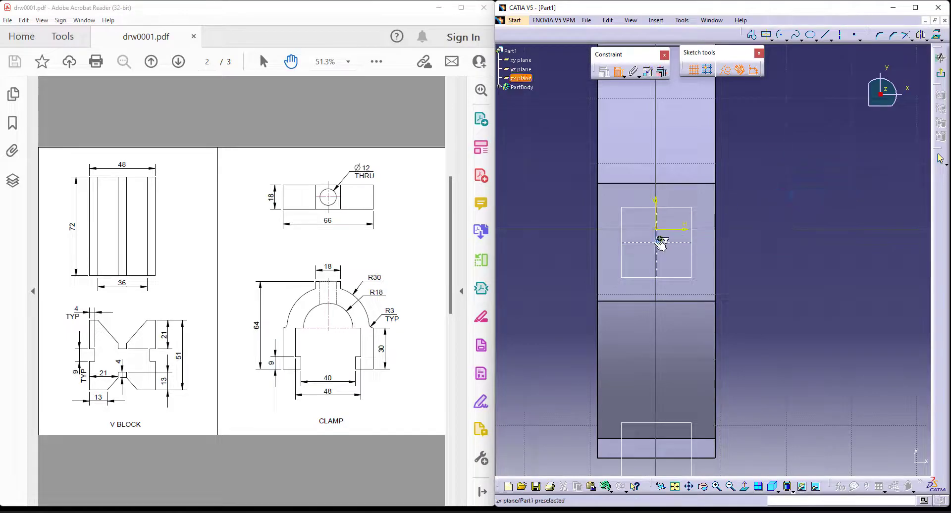
{"action": "left_click", "coordinate": [656, 242]}
{"action": "left_click", "coordinate": [655, 215]}
{"action": "right_click", "coordinate": [749, 170]}
{"action": "left_click", "coordinate": [800, 218]}
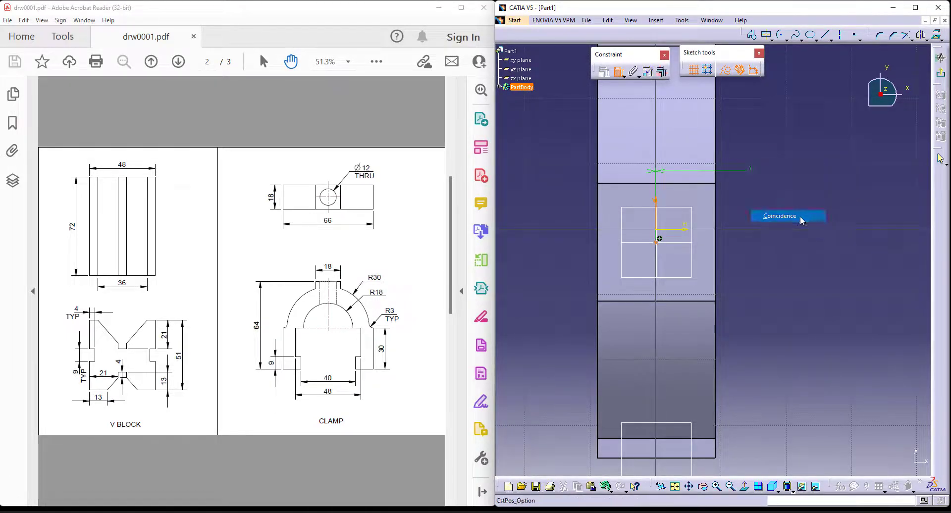
Step: Constrain the hole's displaced centre point to coincide with the vertical centre axis again and leave the positioning sketch
{"action": "middle_click_drag", "start_coordinate": [750, 290], "coordinate": [765, 234], "text": "ctrl"}
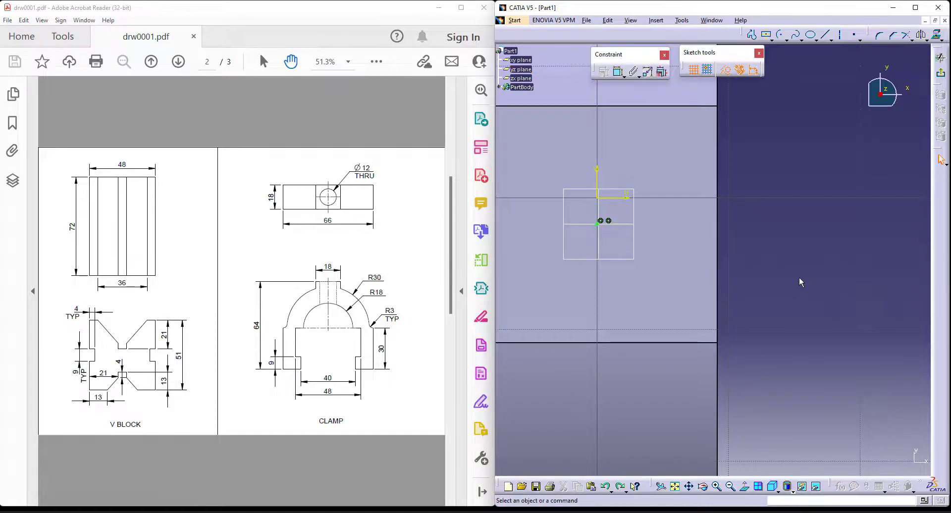
{"action": "middle_click_drag", "start_coordinate": [757, 272], "coordinate": [814, 267]}
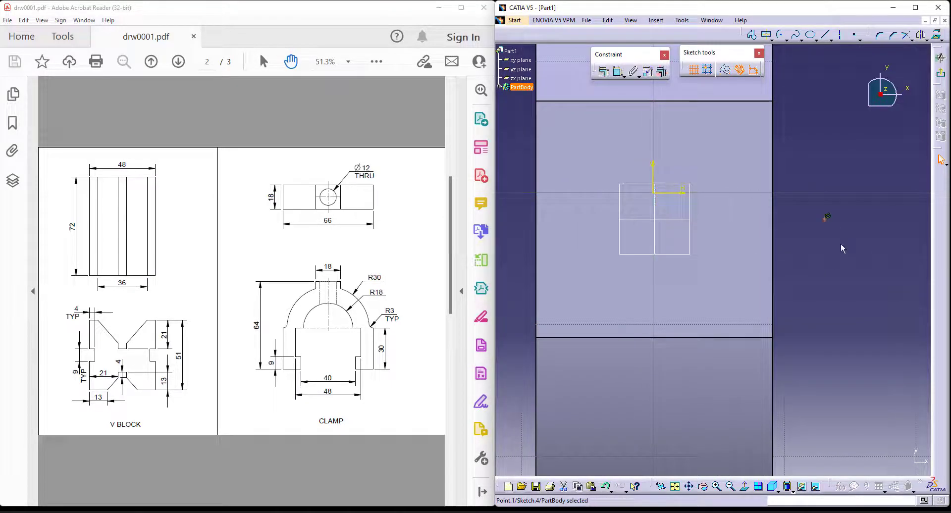
{"action": "left_click", "coordinate": [618, 73]}
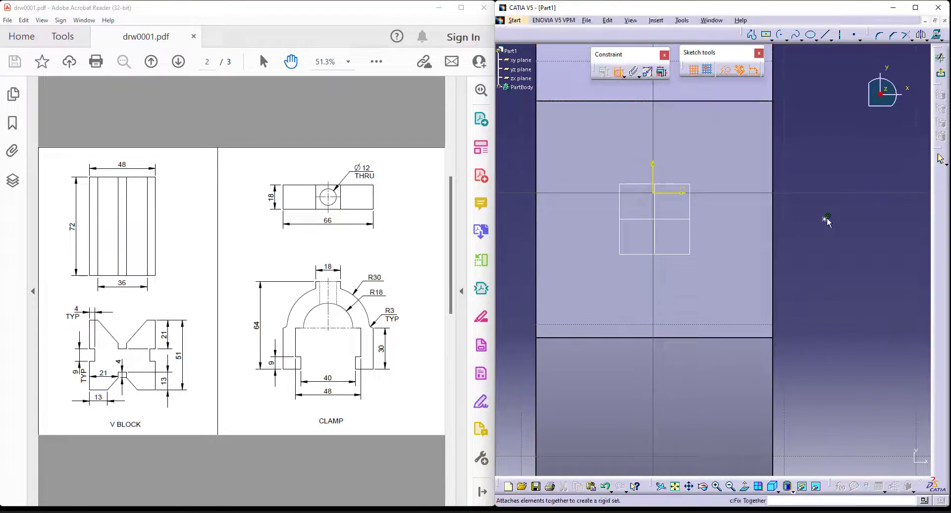
{"action": "left_click", "coordinate": [657, 206]}
{"action": "right_click", "coordinate": [812, 123]}
{"action": "left_click", "coordinate": [851, 170]}
{"action": "middle_click_drag", "start_coordinate": [837, 184], "coordinate": [828, 196]}
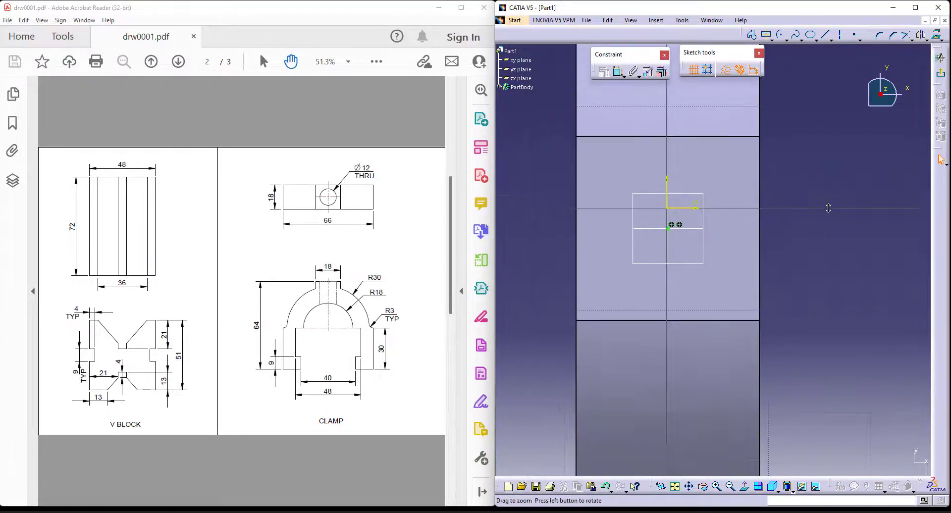
{"action": "left_click", "coordinate": [940, 73]}
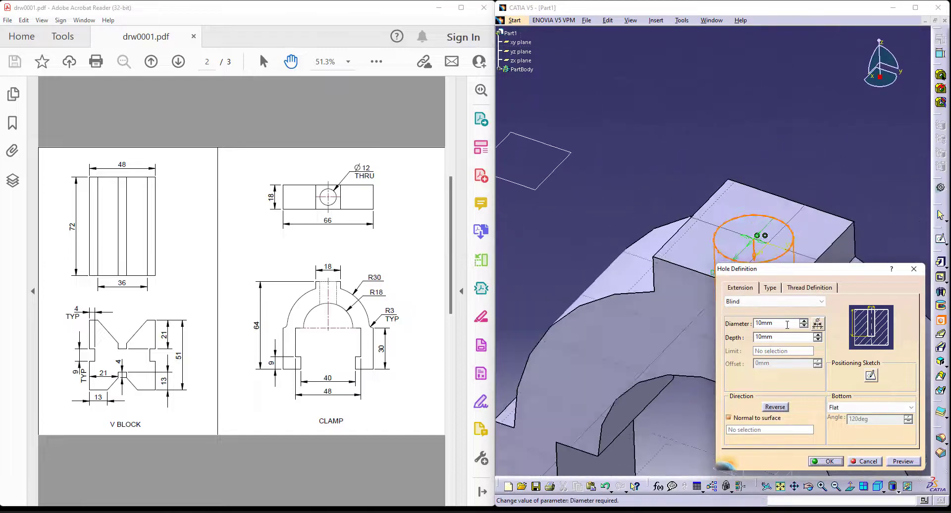
Step: Set the hole's extension to Up To Next and create it in the clamp's top boss
{"action": "middle_click_drag", "start_coordinate": [820, 228], "coordinate": [791, 142]}
{"action": "left_click", "coordinate": [783, 301]}
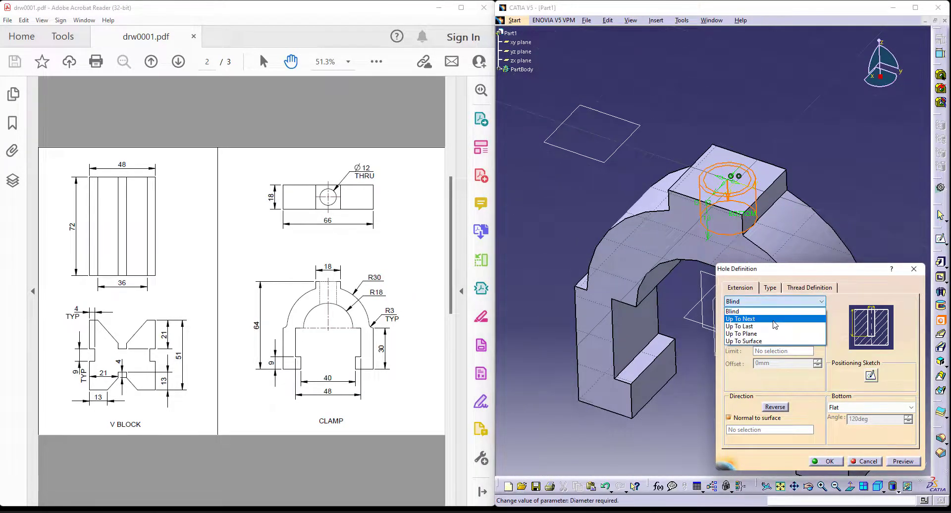
{"action": "left_click", "coordinate": [782, 320]}
{"action": "left_click", "coordinate": [824, 462]}
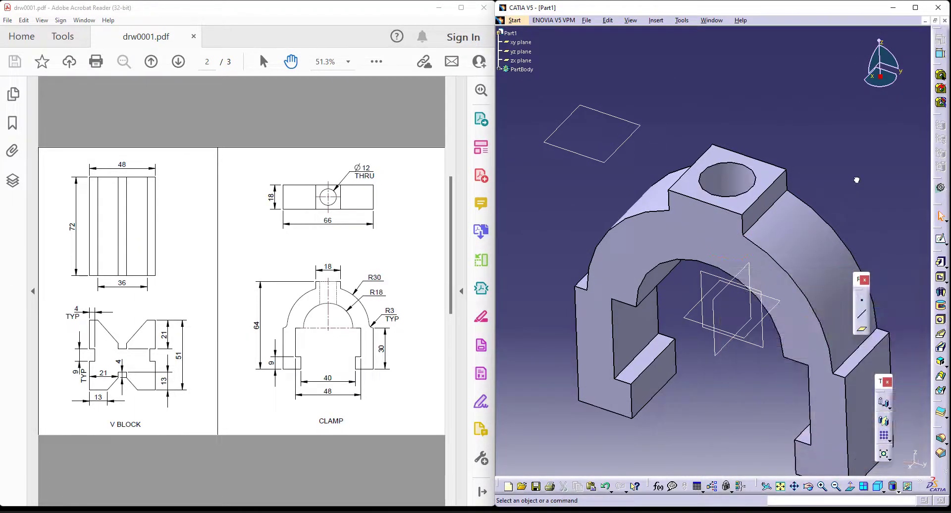
Step: Apply an Edge Fillet to the two edges where the clamp's outer arc meets the leg shoulders
{"action": "mouse_move", "coordinate": [839, 244]}
{"action": "middle_mouse_down"}
{"action": "mouse_move", "coordinate": [799, 201]}
{"action": "mouse_move", "coordinate": [694, 235]}
{"action": "middle_mouse_up"}
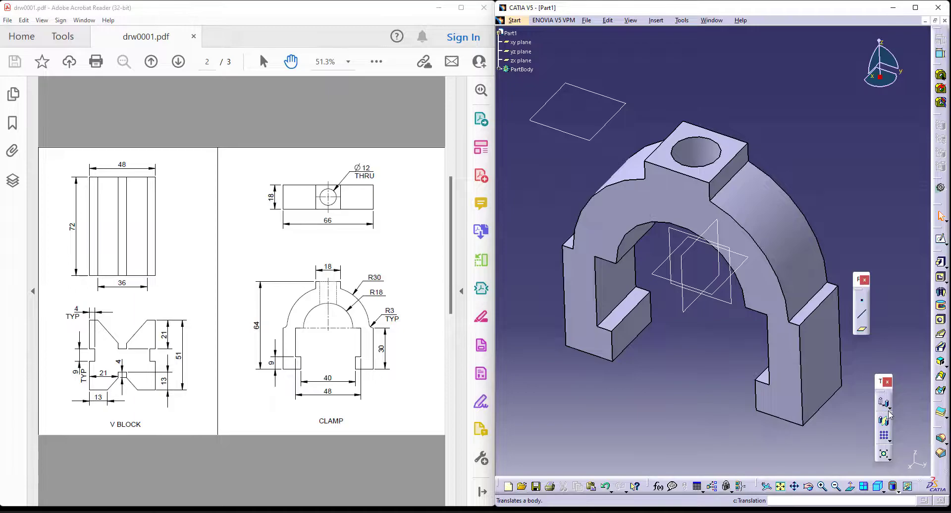
{"action": "left_click", "coordinate": [940, 438]}
{"action": "left_click", "coordinate": [818, 293]}
{"action": "middle_click_drag", "start_coordinate": [675, 277], "coordinate": [478, 257]}
{"action": "left_click", "coordinate": [523, 250]}
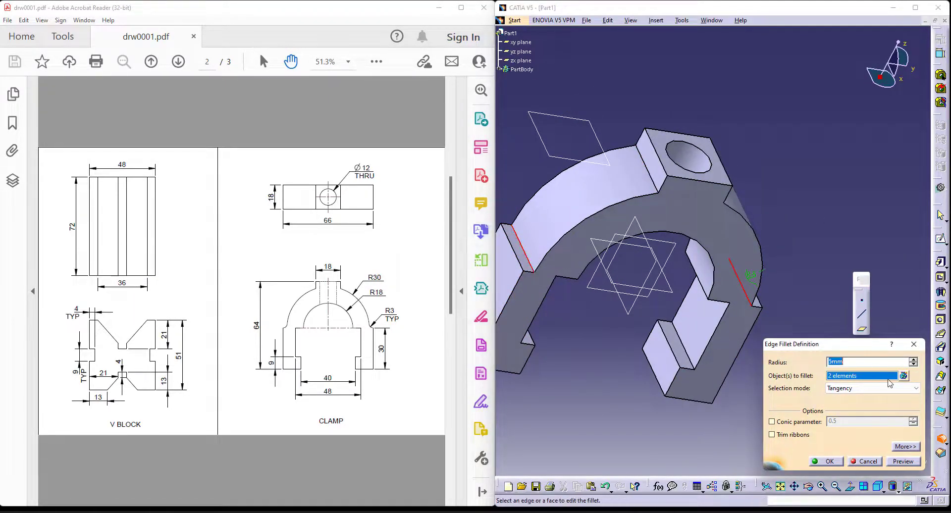
{"action": "key", "text": "Return"}
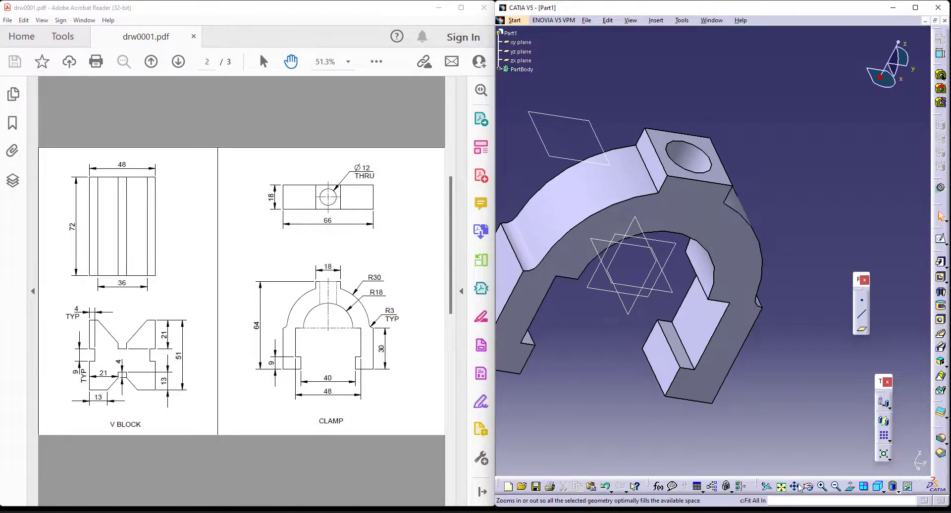
{"action": "left_click", "coordinate": [877, 487]}
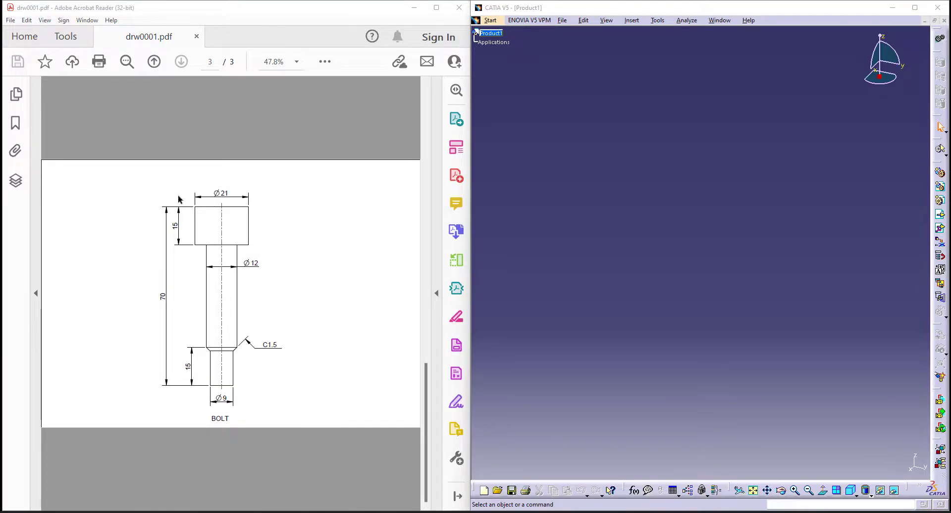
Step: Create a new part in the Part Design workbench for the bolt
{"action": "left_click", "coordinate": [495, 24]}
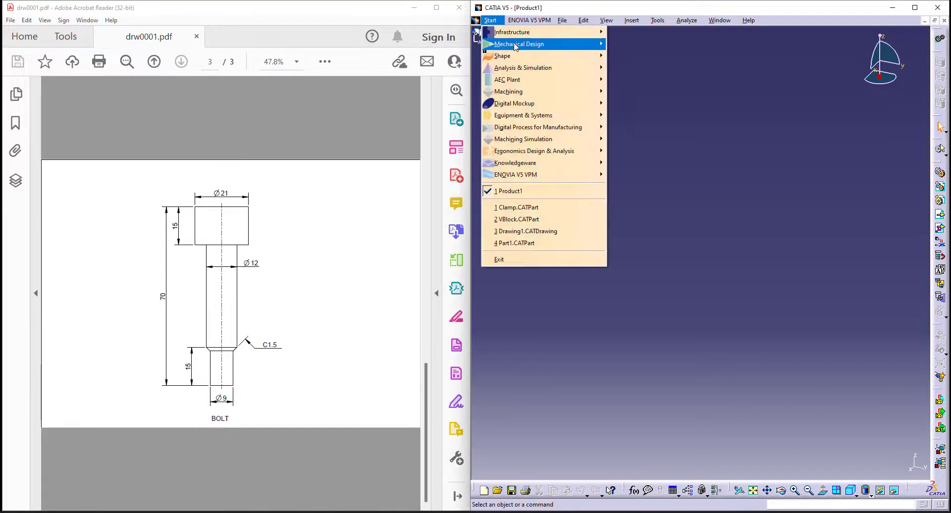
{"action": "mouse_move", "coordinate": [520, 42]}
{"action": "left_click", "coordinate": [639, 45]}
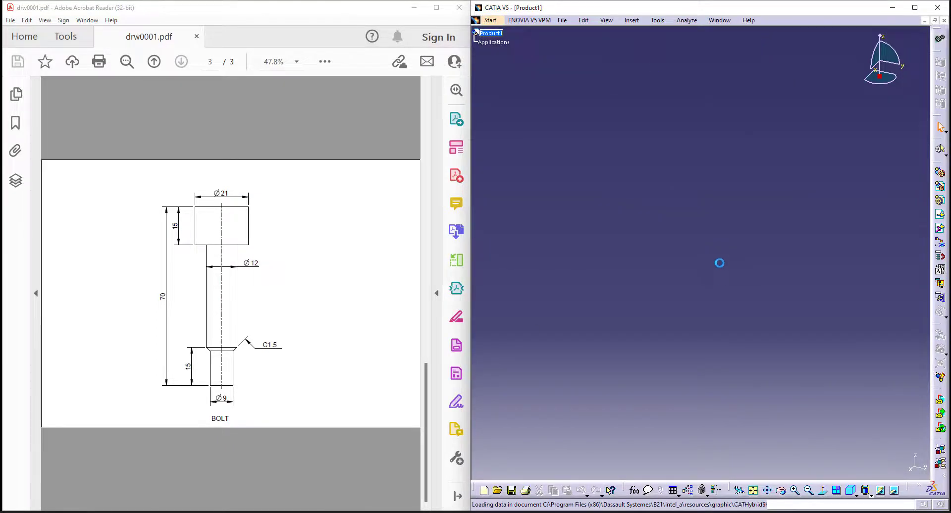
{"action": "left_click", "coordinate": [868, 465]}
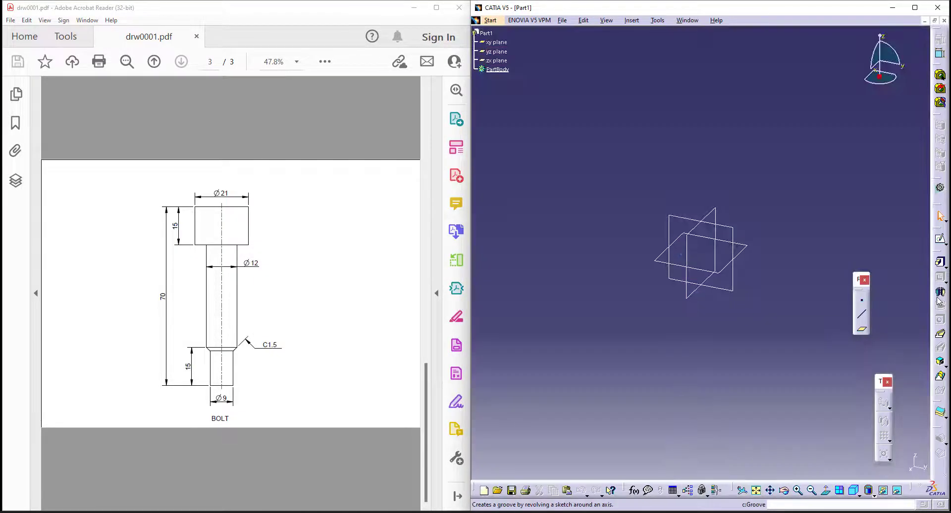
Step: Start a Shaft with its profile sketch on the yz plane and move the floating sketch toolbars over the modelling window
{"action": "left_click", "coordinate": [940, 291]}
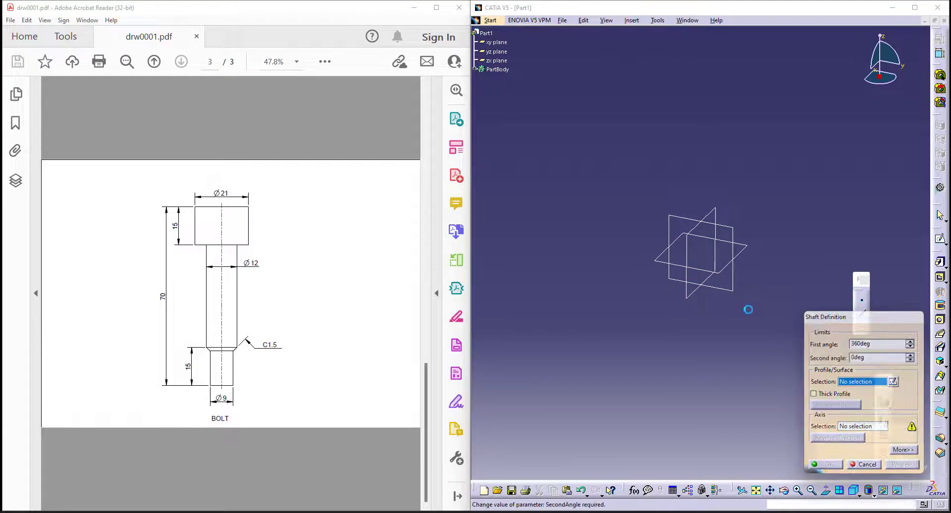
{"action": "left_click", "coordinate": [729, 290]}
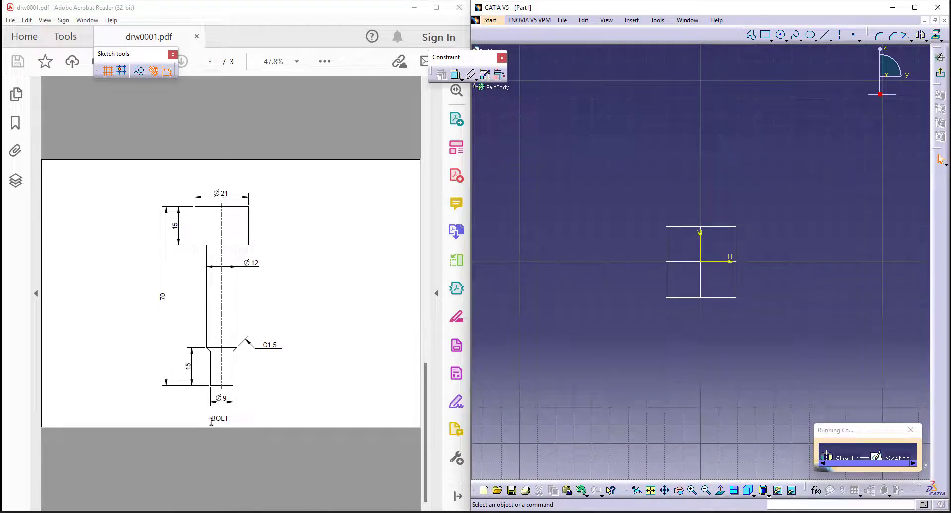
{"action": "mouse_move", "coordinate": [123, 61]}
{"action": "left_mouse_down"}
{"action": "mouse_move", "coordinate": [555, 88]}
{"action": "mouse_move", "coordinate": [572, 62]}
{"action": "mouse_move", "coordinate": [639, 62]}
{"action": "left_mouse_up"}
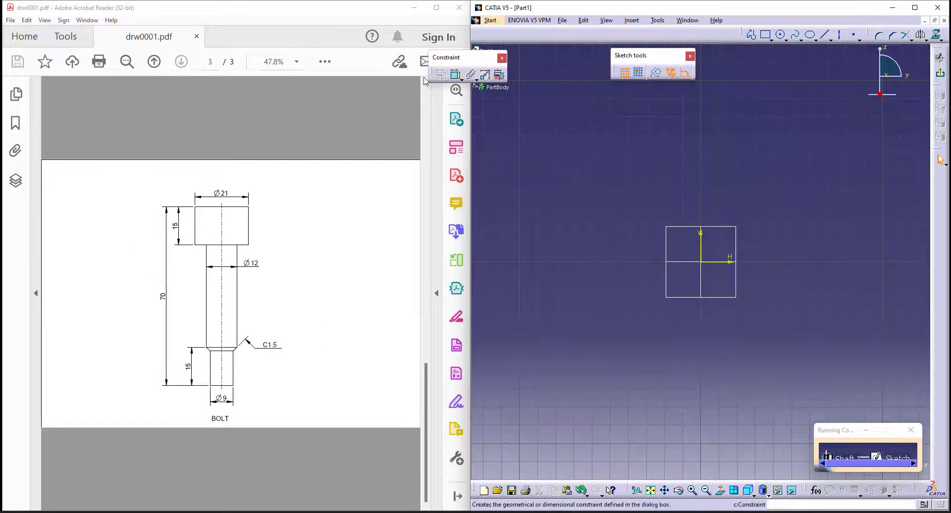
{"action": "left_click_drag", "start_coordinate": [478, 62], "coordinate": [572, 62]}
Step: Draw a vertical axis line along the sketch's V axis, extending above and below the origin
{"action": "left_click", "coordinate": [839, 34]}
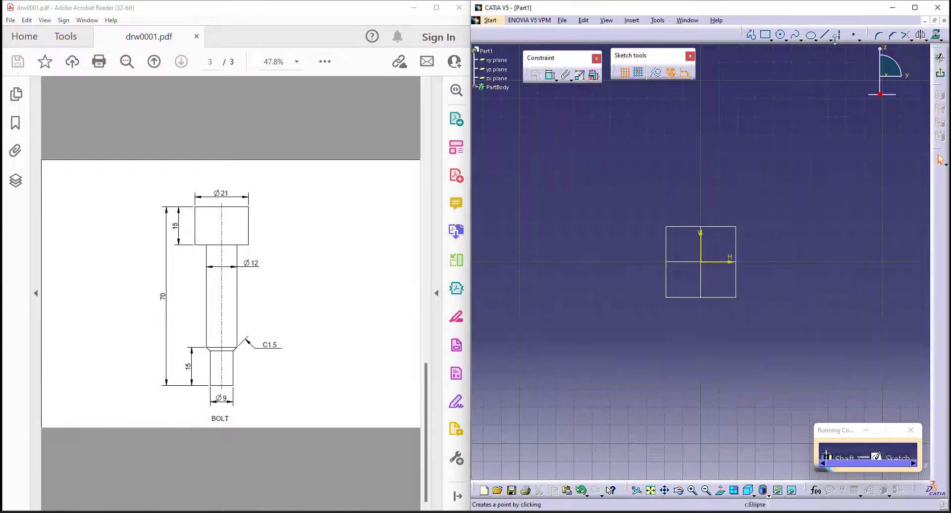
{"action": "left_click", "coordinate": [701, 116]}
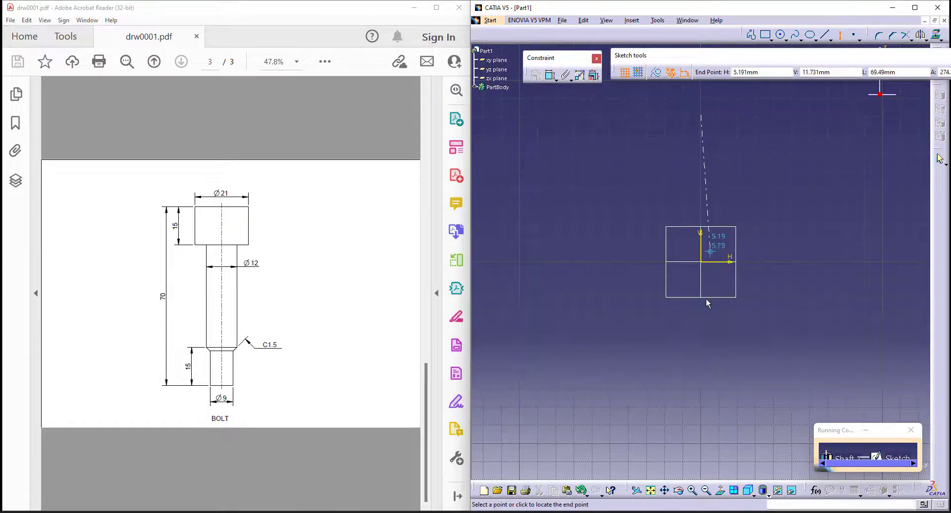
{"action": "left_click", "coordinate": [701, 336]}
Step: Sketch the bolt's closed stepped half-profile beside the axis with the Profile tool, about 72 mm tall from the origin
{"action": "middle_click_drag", "start_coordinate": [796, 214], "coordinate": [727, 249]}
{"action": "left_click", "coordinate": [751, 34]}
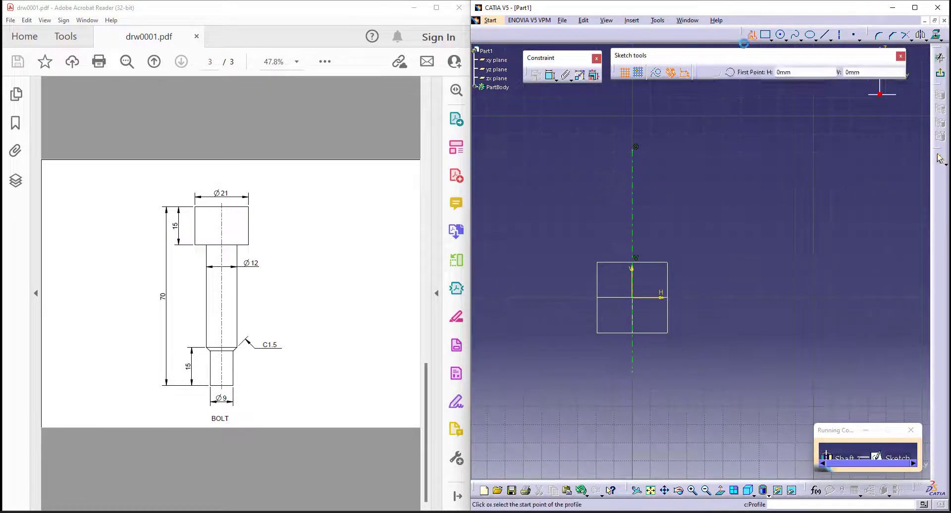
{"action": "left_click", "coordinate": [633, 167]}
{"action": "left_click", "coordinate": [598, 167]}
{"action": "left_click", "coordinate": [597, 202]}
{"action": "left_click", "coordinate": [613, 202]}
{"action": "left_click", "coordinate": [614, 261]}
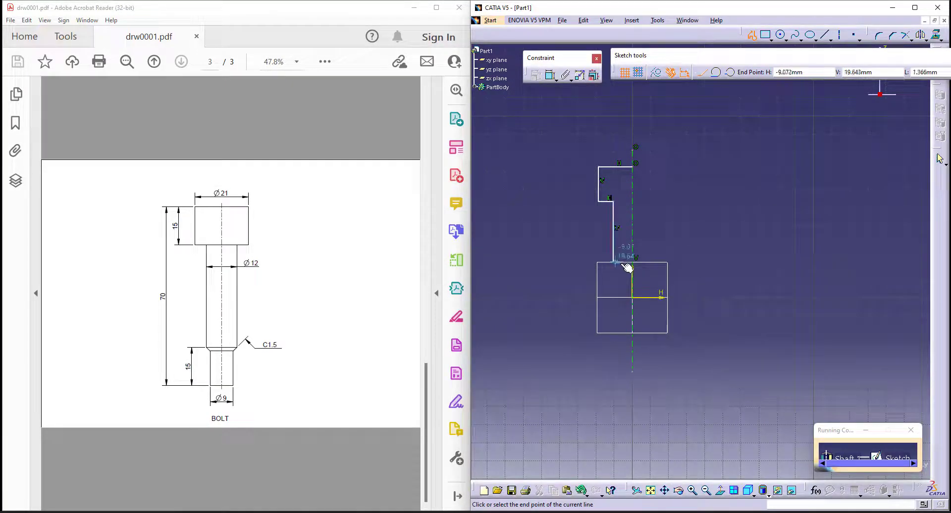
{"action": "left_click", "coordinate": [624, 262]}
{"action": "left_click", "coordinate": [627, 297]}
{"action": "left_click", "coordinate": [639, 281]}
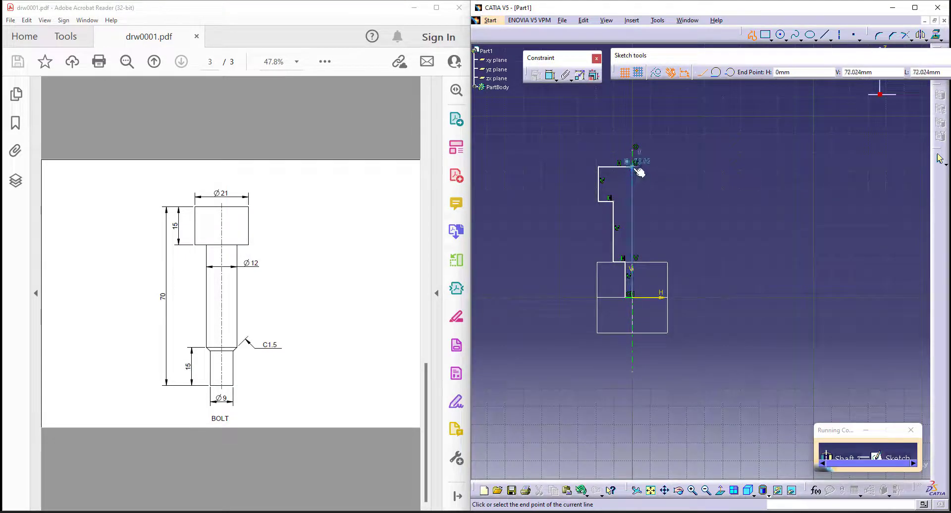
{"action": "double_click", "coordinate": [639, 171]}
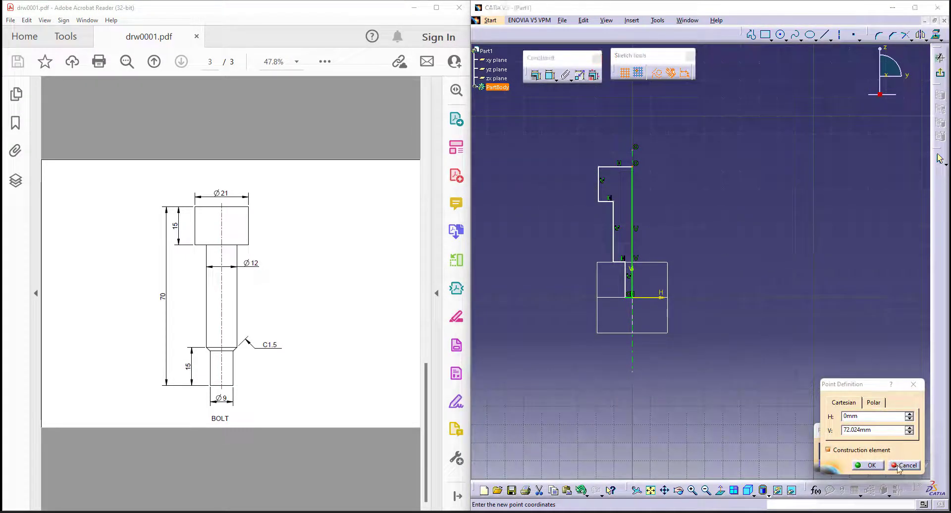
{"action": "left_click", "coordinate": [904, 465]}
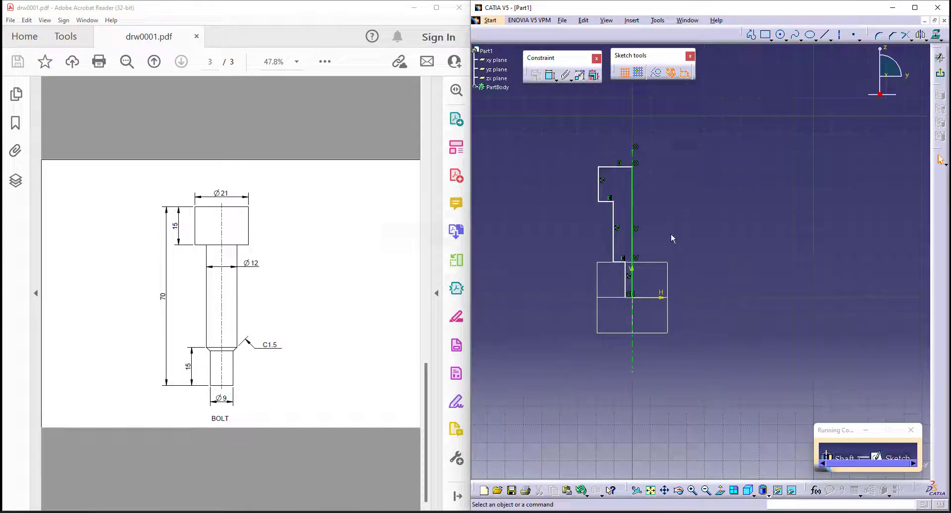
Step: Undo the stepped profile while keeping the vertical axis line
{"action": "key", "text": "ctrl+z"}
{"action": "key", "text": "ctrl+z"}
{"action": "key", "text": "ctrl+y"}
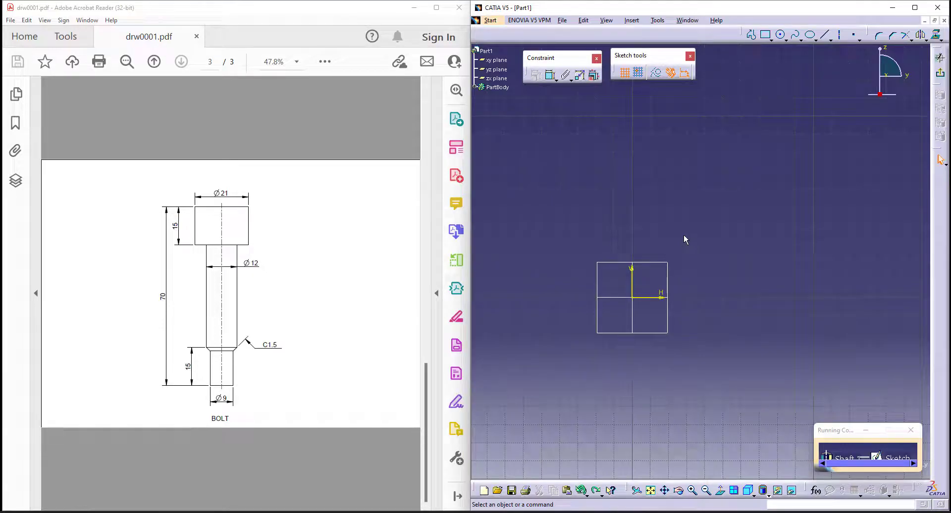
Step: Sketch a rectangle about 78 mm tall from the axis line to the horizontal axis, and delete it
{"action": "left_click", "coordinate": [766, 36]}
{"action": "left_click", "coordinate": [632, 156]}
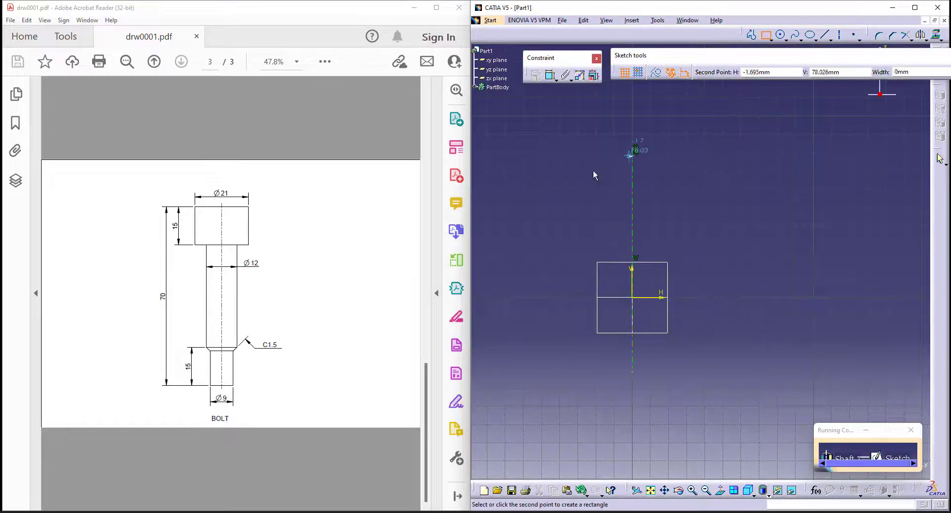
{"action": "left_click", "coordinate": [575, 297]}
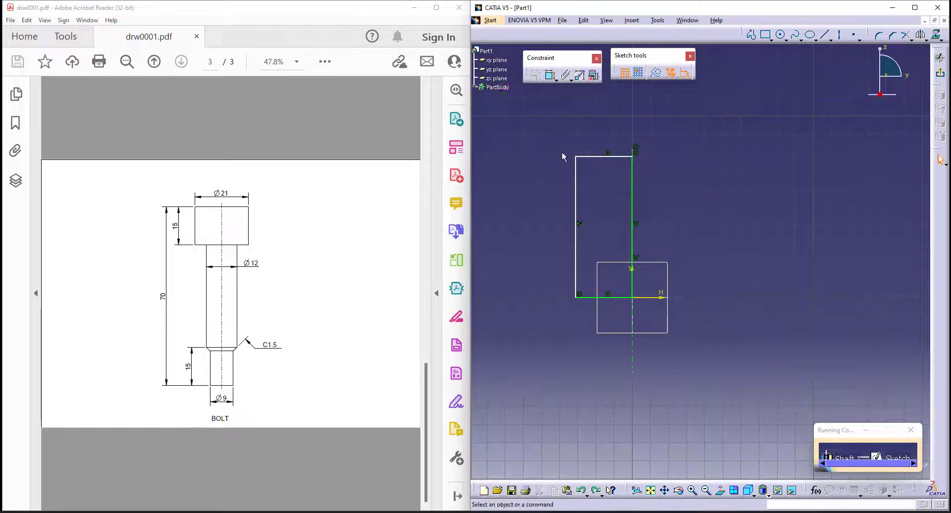
{"action": "left_click_drag", "start_coordinate": [566, 151], "coordinate": [652, 305]}
{"action": "key", "text": "Delete"}
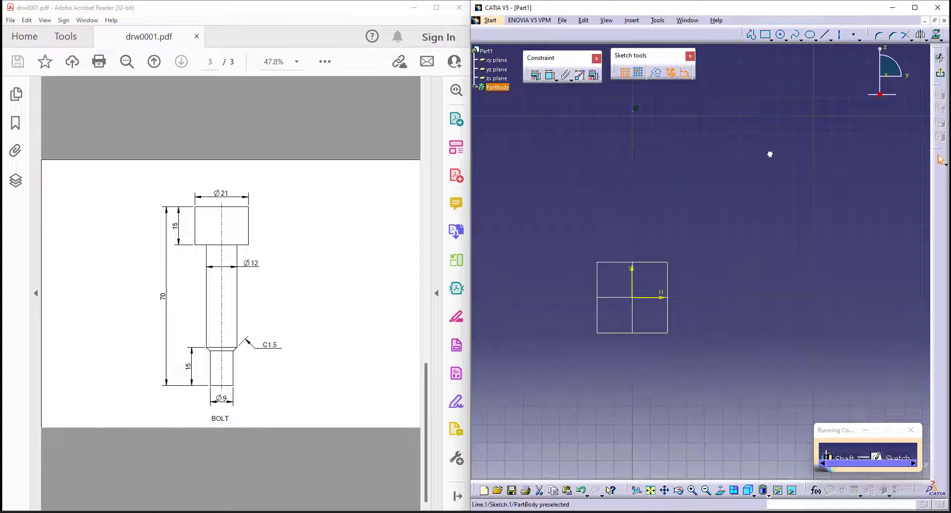
Step: Constrain the slanted axis line to be vertical
{"action": "right_click", "coordinate": [666, 156]}
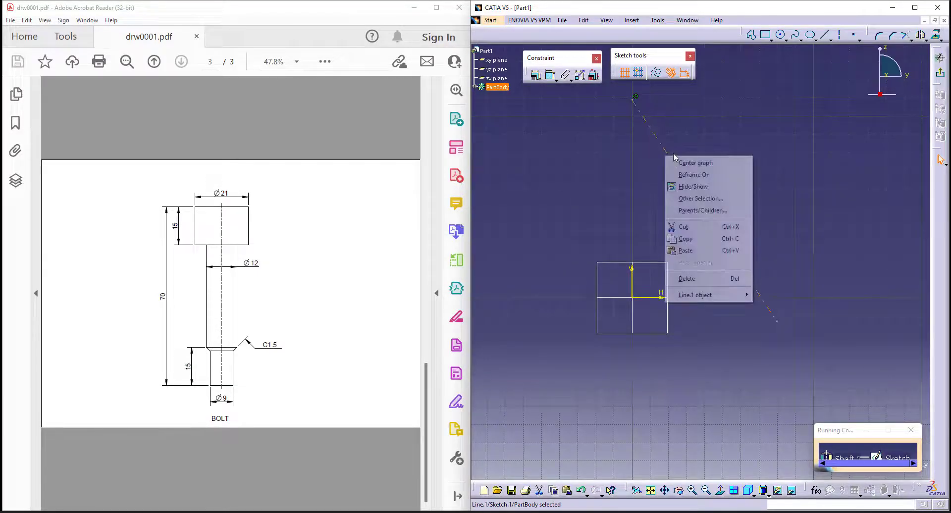
{"action": "mouse_move", "coordinate": [719, 295]}
{"action": "left_click", "coordinate": [777, 336]}
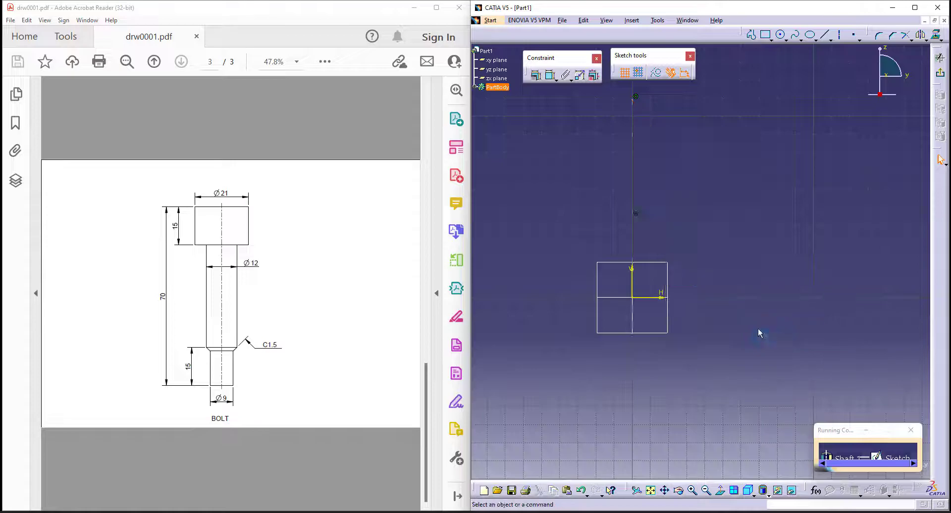
Step: Sketch the bolt's closed stepped half-profile against the axis with the Profile tool, about 100 mm tall from the origin
{"action": "left_click", "coordinate": [751, 35]}
{"action": "left_click", "coordinate": [632, 117]}
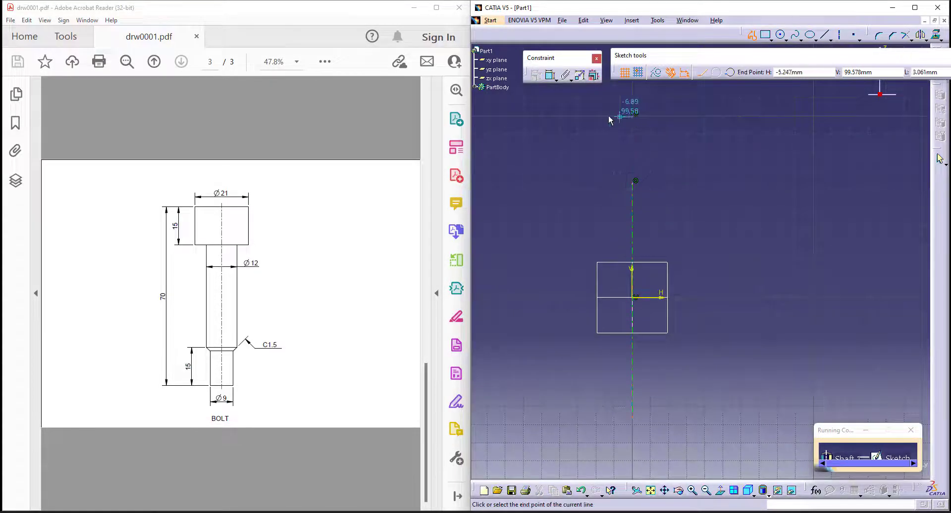
{"action": "left_click", "coordinate": [600, 117]}
{"action": "left_click", "coordinate": [600, 164]}
{"action": "left_click", "coordinate": [612, 164]}
{"action": "left_click", "coordinate": [618, 241]}
{"action": "left_click", "coordinate": [619, 240]}
{"action": "double_click", "coordinate": [637, 298]}
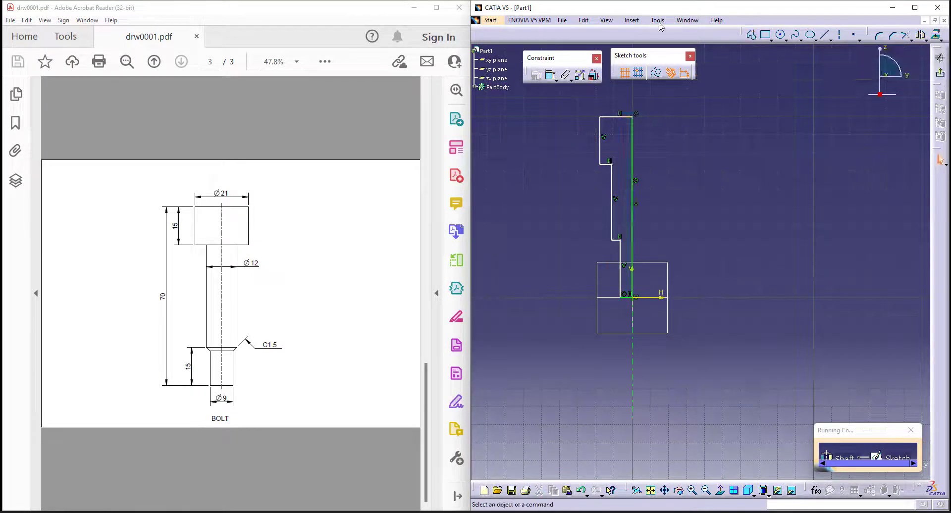
Step: Dimension the bolt head's outer line from the axis as a diameter and set it to 21 mm
{"action": "left_click", "coordinate": [609, 154]}
{"action": "right_click", "coordinate": [709, 106]}
{"action": "left_click", "coordinate": [746, 149]}
{"action": "double_click", "coordinate": [648, 94]}
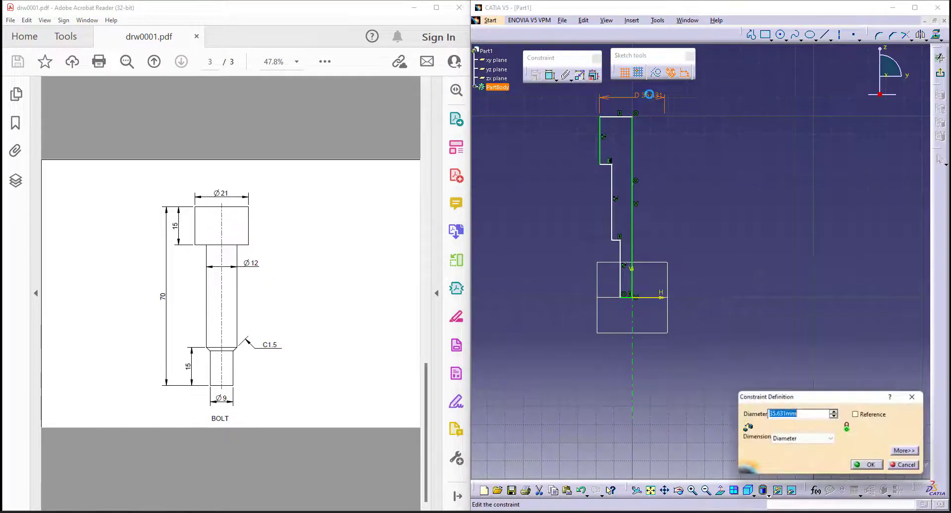
{"action": "type", "text": "21"}
{"action": "key", "text": "Return"}
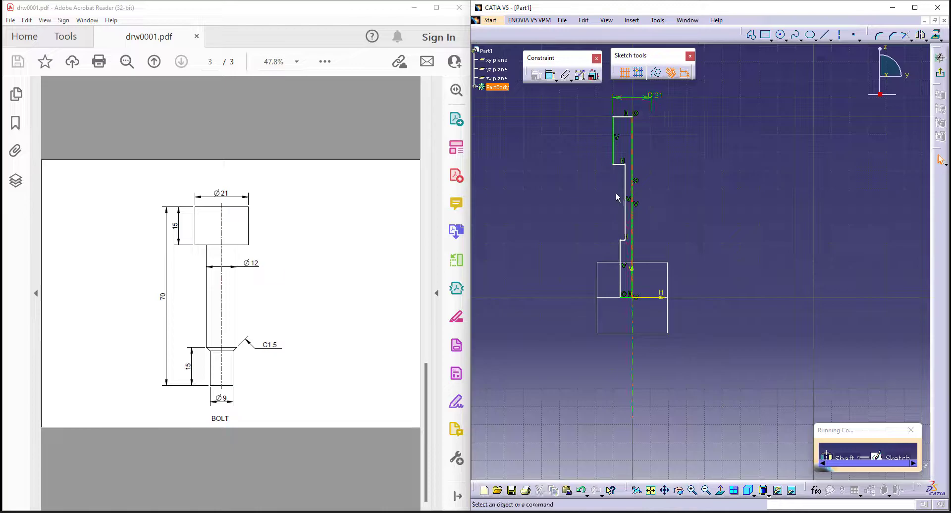
Step: Dimension the bolt shank's middle line from the axis as a diameter and set it to 12 mm
{"action": "left_click", "coordinate": [549, 74]}
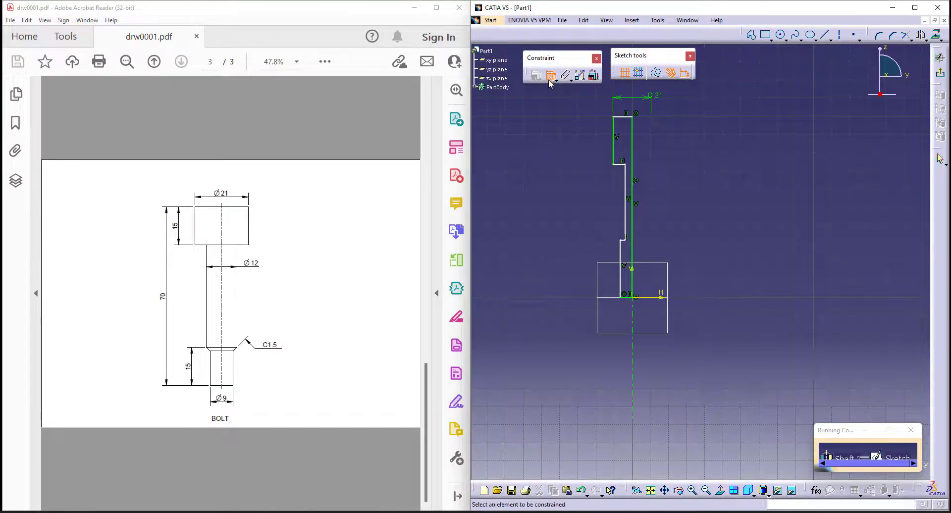
{"action": "left_click", "coordinate": [631, 193]}
{"action": "left_click", "coordinate": [636, 350]}
{"action": "right_click", "coordinate": [691, 181]}
{"action": "left_click", "coordinate": [726, 227]}
{"action": "double_click", "coordinate": [680, 199]}
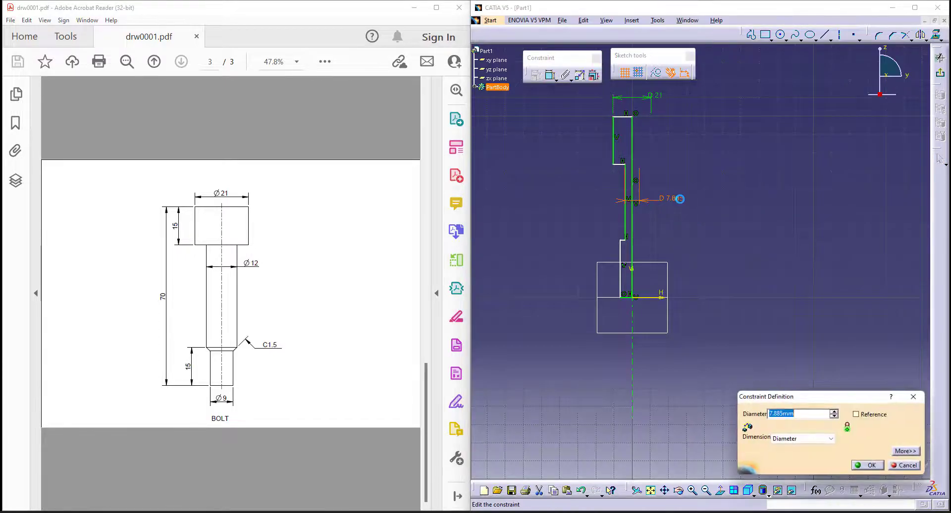
{"action": "type", "text": "12"}
{"action": "key", "text": "Return"}
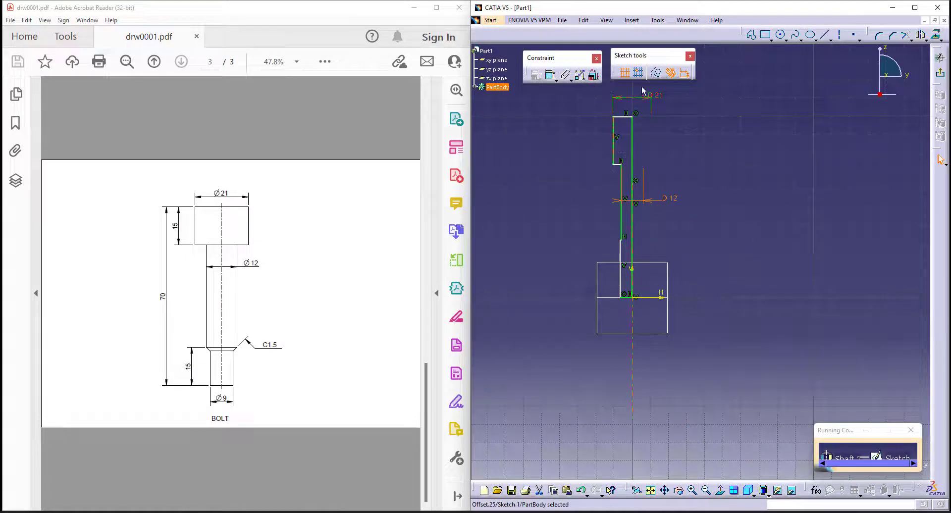
Step: Dimension the lower tip's outer line from the axis as a diameter and set it to 9 mm
{"action": "left_click", "coordinate": [549, 74]}
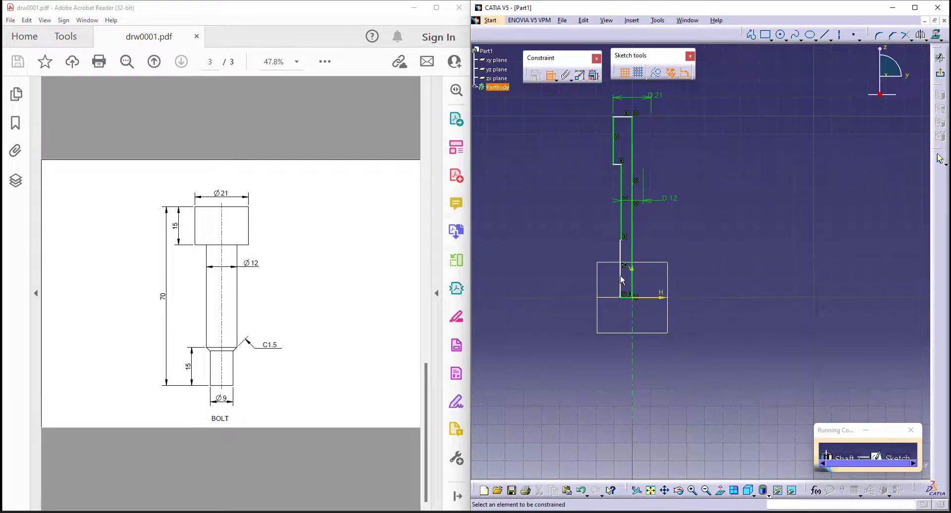
{"action": "right_click", "coordinate": [676, 340]}
{"action": "left_click", "coordinate": [738, 382]}
{"action": "left_click", "coordinate": [723, 270]}
{"action": "double_click", "coordinate": [731, 268]}
{"action": "type", "text": "9mm"}
{"action": "key", "text": "Return"}
Step: Dimension the height of the bolt head's outer line and set it to 15 mm
{"action": "middle_click_drag", "start_coordinate": [702, 248], "coordinate": [701, 231], "text": "ctrl"}
{"action": "middle_click_drag", "start_coordinate": [711, 171], "coordinate": [730, 241]}
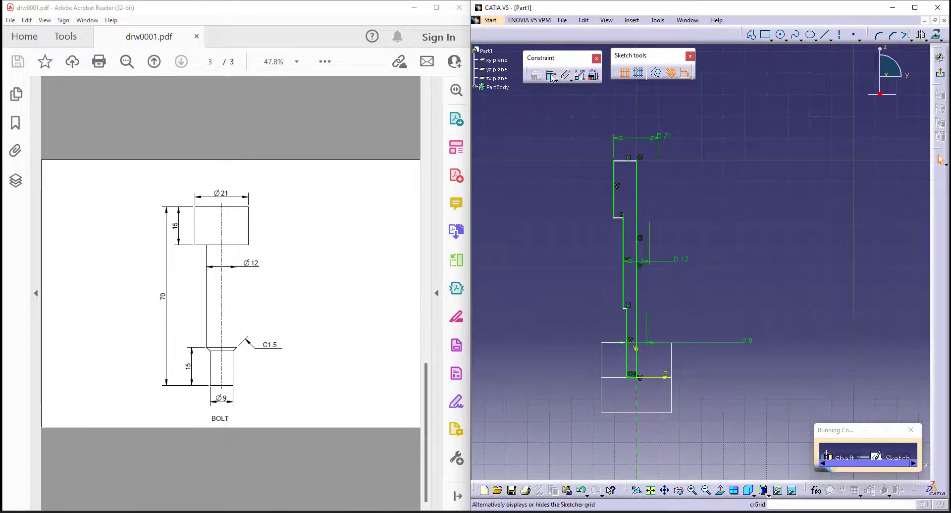
{"action": "left_click", "coordinate": [613, 199]}
{"action": "left_click", "coordinate": [586, 190]}
{"action": "double_click", "coordinate": [587, 184]}
{"action": "type", "text": "15"}
{"action": "key", "text": "Return"}
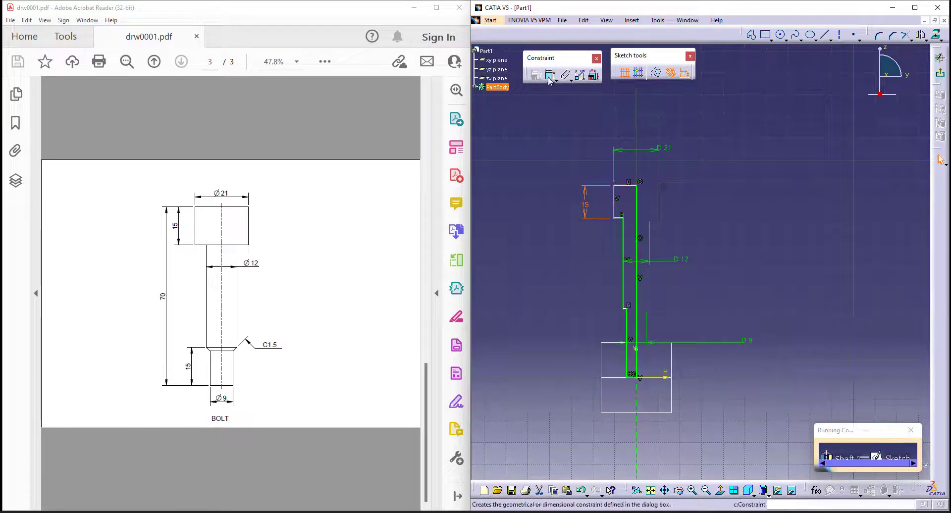
Step: Dimension the height of the narrow lower section's outer line and set it to 15 mm
{"action": "left_click", "coordinate": [630, 330]}
{"action": "left_click", "coordinate": [585, 335]}
{"action": "double_click", "coordinate": [586, 330]}
{"action": "type", "text": "15"}
{"action": "key", "text": "Return"}
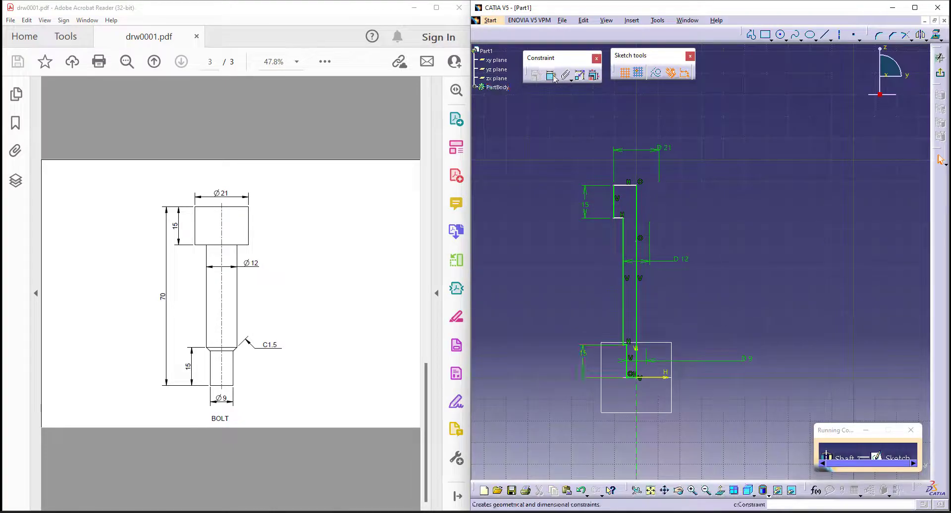
Step: Set the overall height from the horizontal axis to the head's upper line to 70 mm, and revolve the finished profile with Shaft
{"action": "left_click", "coordinate": [628, 186]}
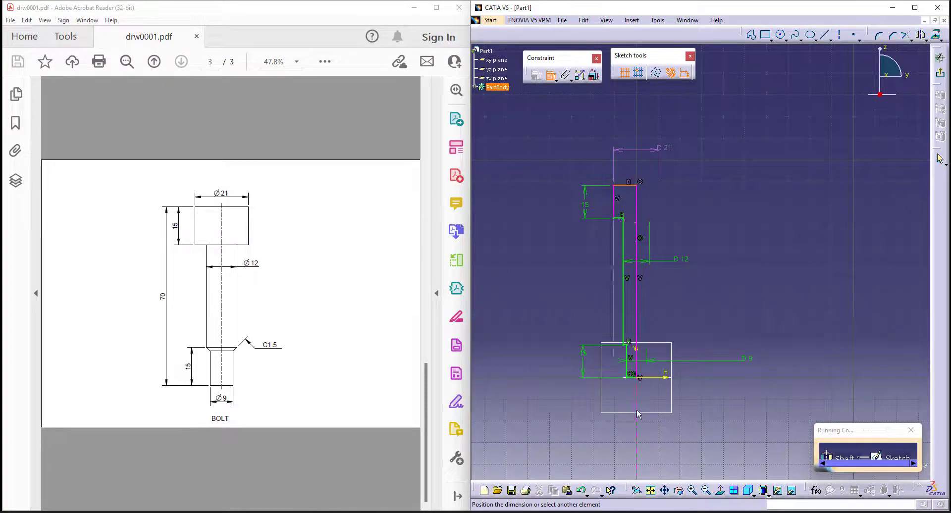
{"action": "left_click", "coordinate": [658, 378]}
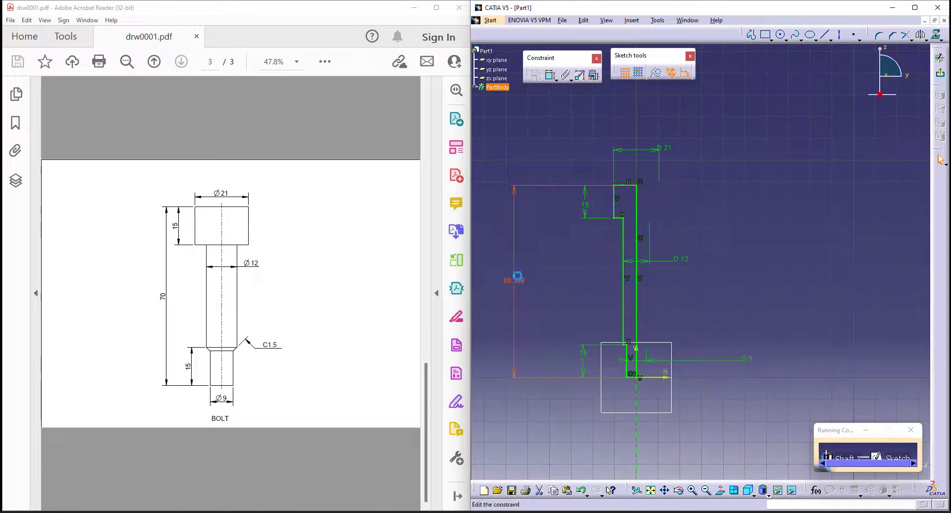
{"action": "double_click", "coordinate": [517, 276]}
{"action": "type", "text": "70"}
{"action": "key", "text": "Return"}
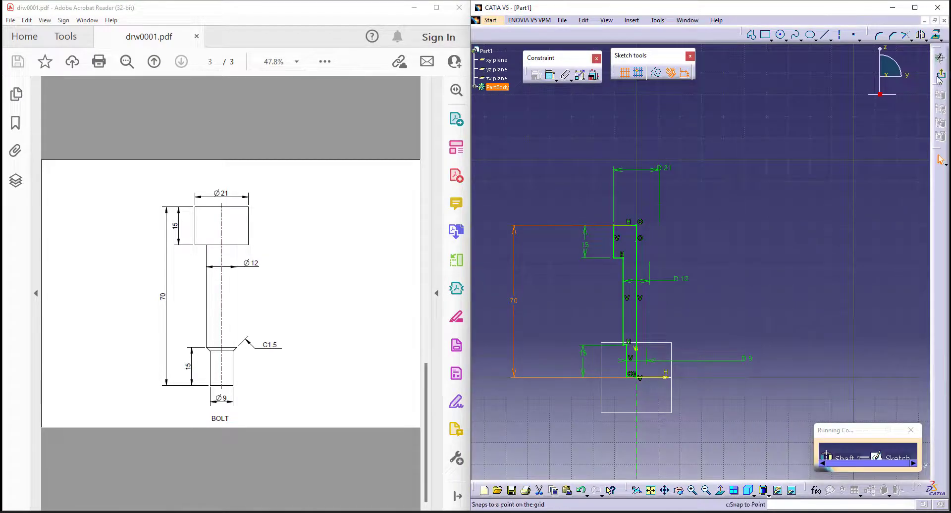
{"action": "left_click", "coordinate": [940, 75]}
{"action": "left_click", "coordinate": [824, 465]}
Step: Chamfer the 12 mm shank's lower shoulder edge with a length of 1.5 mm at 45 degrees
{"action": "middle_click_drag", "start_coordinate": [620, 418], "coordinate": [758, 314]}
{"action": "left_click", "coordinate": [938, 453]}
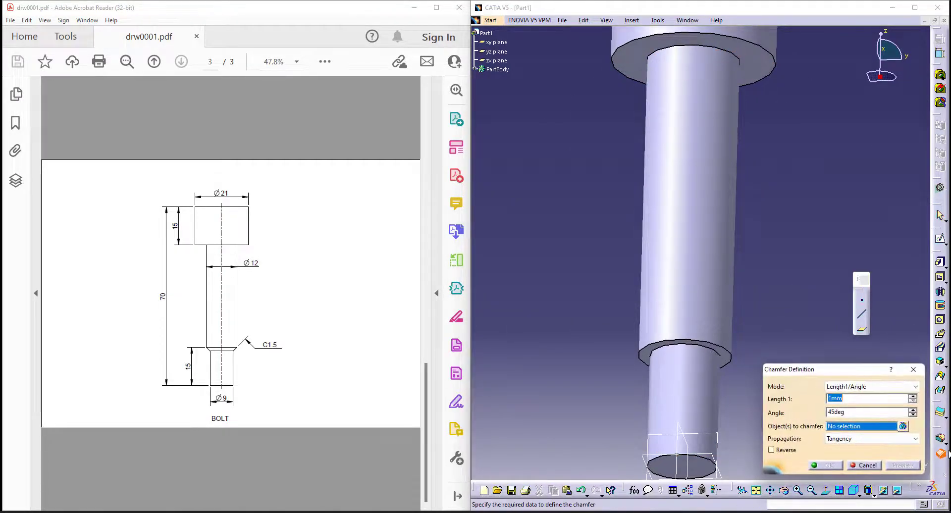
{"action": "left_click", "coordinate": [724, 360]}
{"action": "type", "text": "1.5"}
{"action": "key", "text": "Return"}
{"action": "left_click", "coordinate": [764, 325]}
{"action": "middle_click_drag", "start_coordinate": [765, 325], "coordinate": [764, 378]}
{"action": "left_click", "coordinate": [838, 488]}
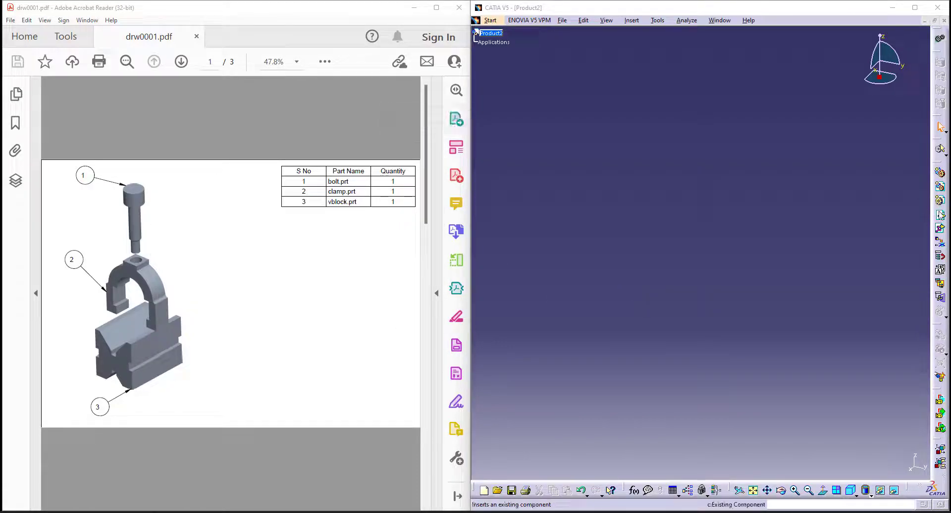
{"action": "left_click", "coordinate": [491, 20]}
{"action": "mouse_move", "coordinate": [519, 43]}
{"action": "left_click", "coordinate": [788, 129]}
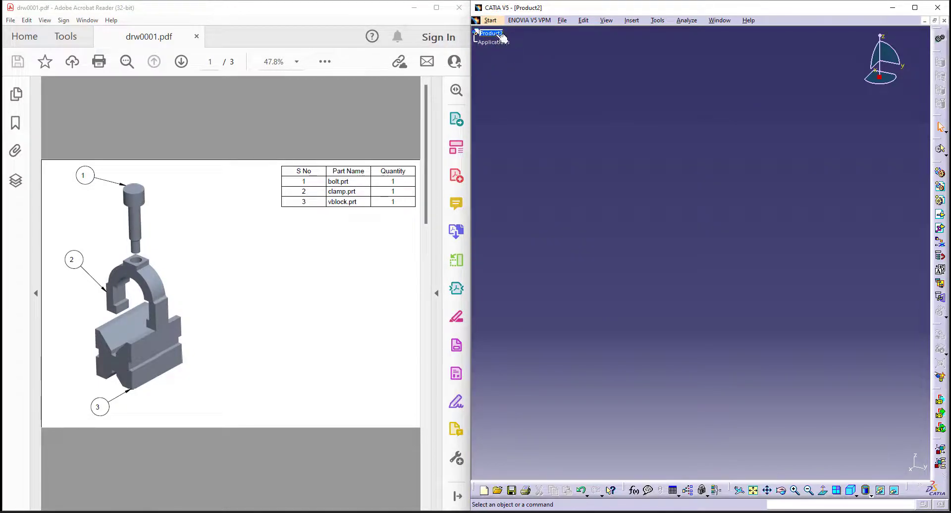
{"action": "left_click", "coordinate": [490, 20]}
{"action": "mouse_move", "coordinate": [517, 48]}
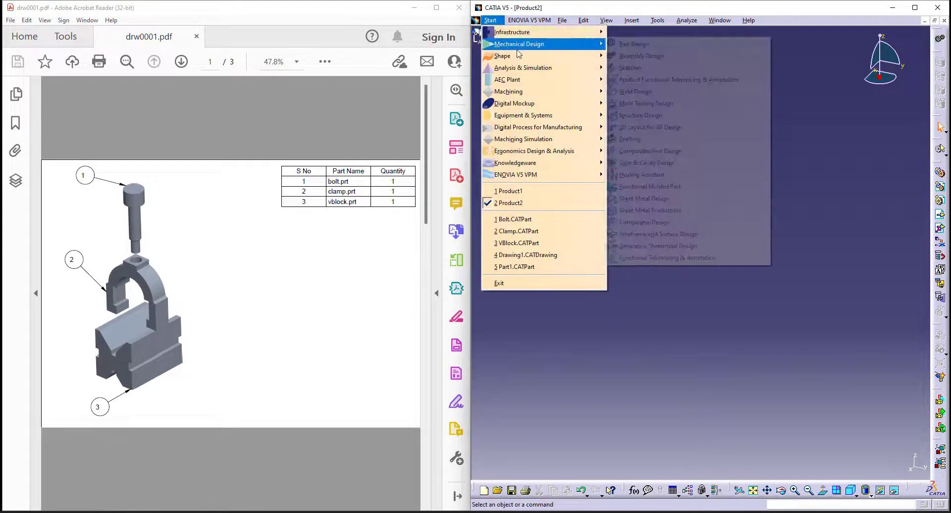
{"action": "left_click", "coordinate": [845, 197]}
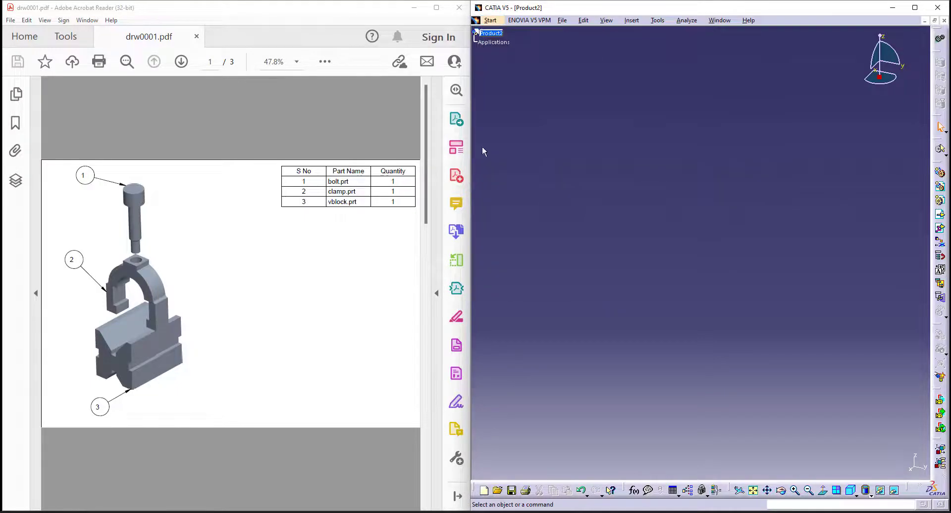
Step: Insert the VBlock part as an existing component into Product2 and show it in the isometric view
{"action": "left_click", "coordinate": [941, 229]}
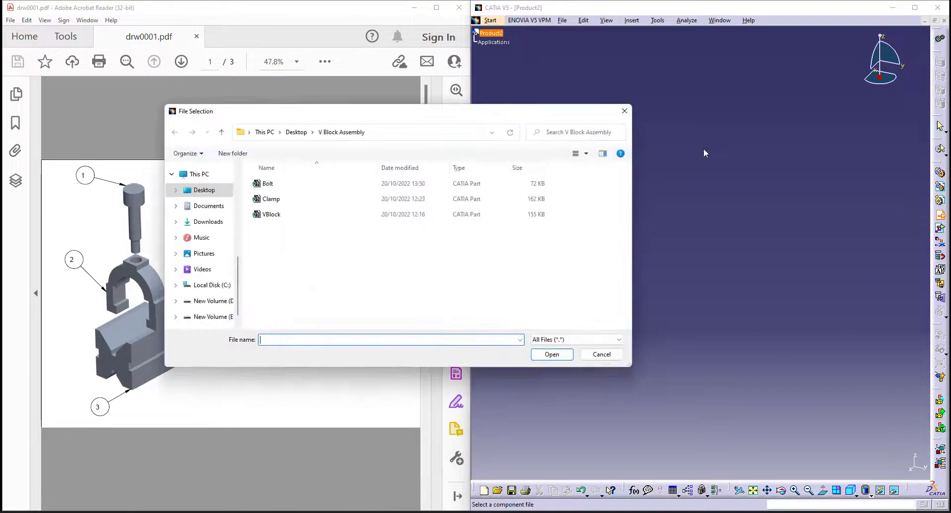
{"action": "left_click", "coordinate": [290, 215]}
{"action": "left_click", "coordinate": [550, 355]}
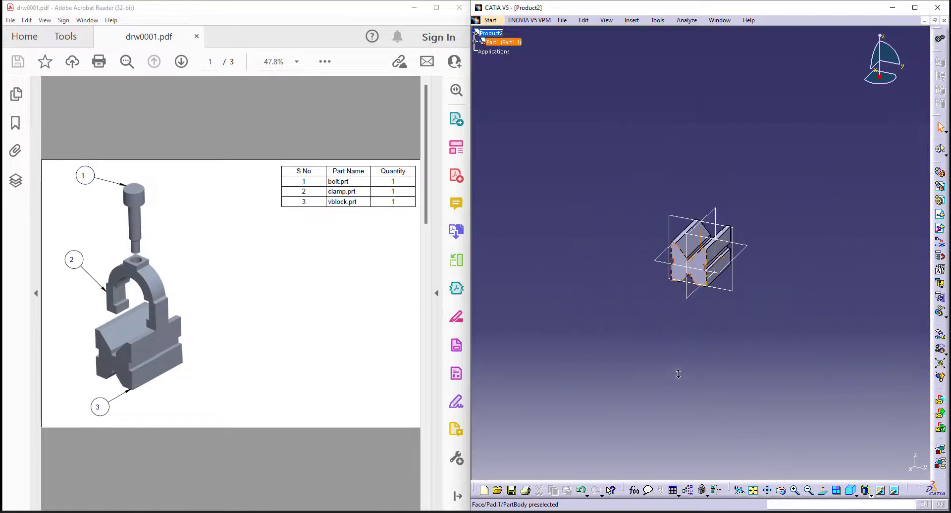
{"action": "middle_click_drag", "start_coordinate": [802, 362], "coordinate": [795, 395]}
{"action": "middle_click_drag", "start_coordinate": [747, 417], "coordinate": [762, 404]}
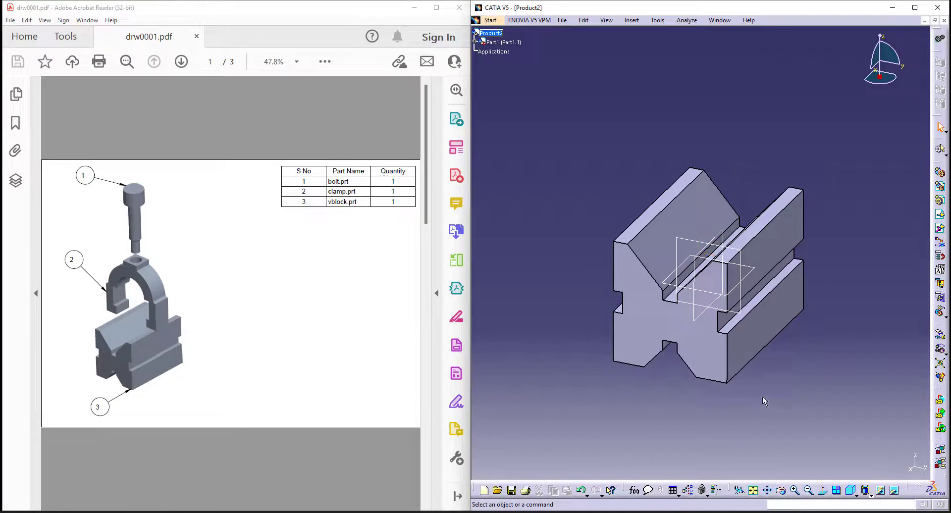
{"action": "left_click", "coordinate": [851, 490]}
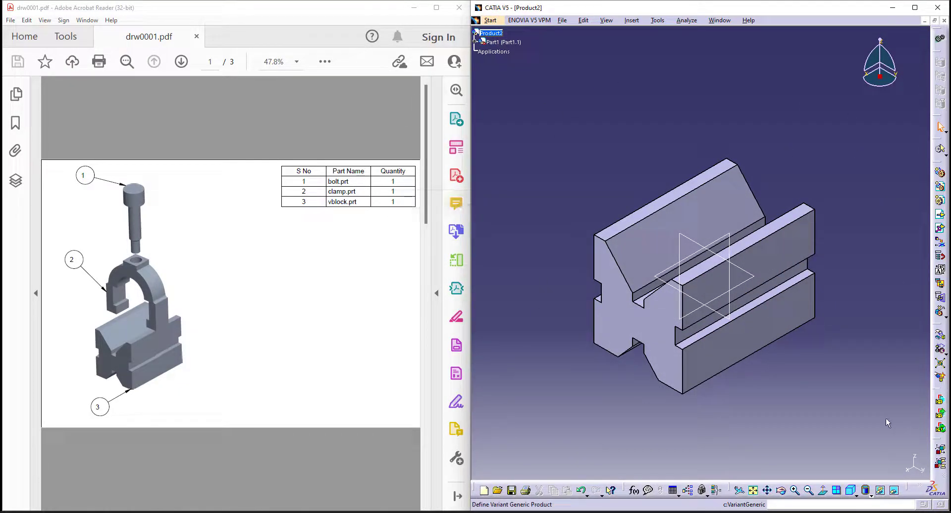
Step: Float the constraint tools beside the model and fix the V-block in place with Fix Component
{"action": "left_click_drag", "start_coordinate": [916, 435], "coordinate": [888, 360]}
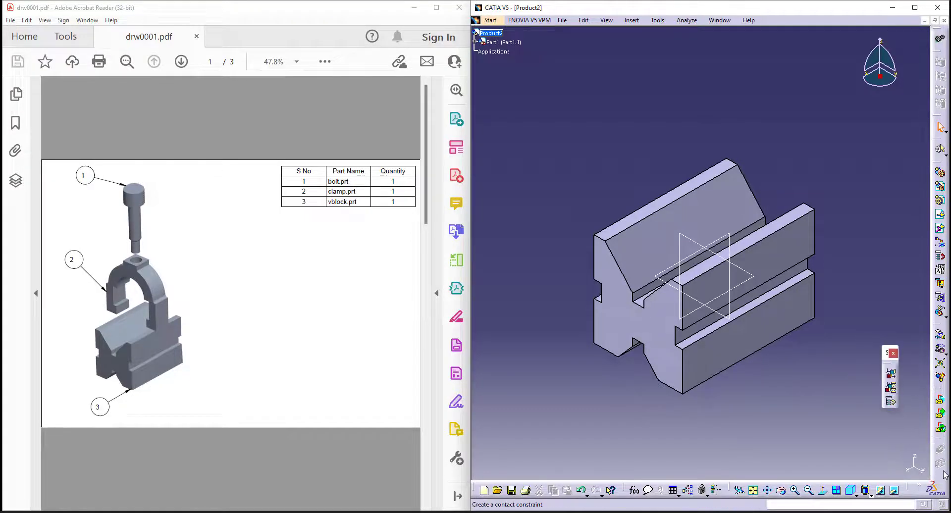
{"action": "left_click_drag", "start_coordinate": [938, 439], "coordinate": [848, 160]}
{"action": "left_click_drag", "start_coordinate": [887, 354], "coordinate": [936, 443]}
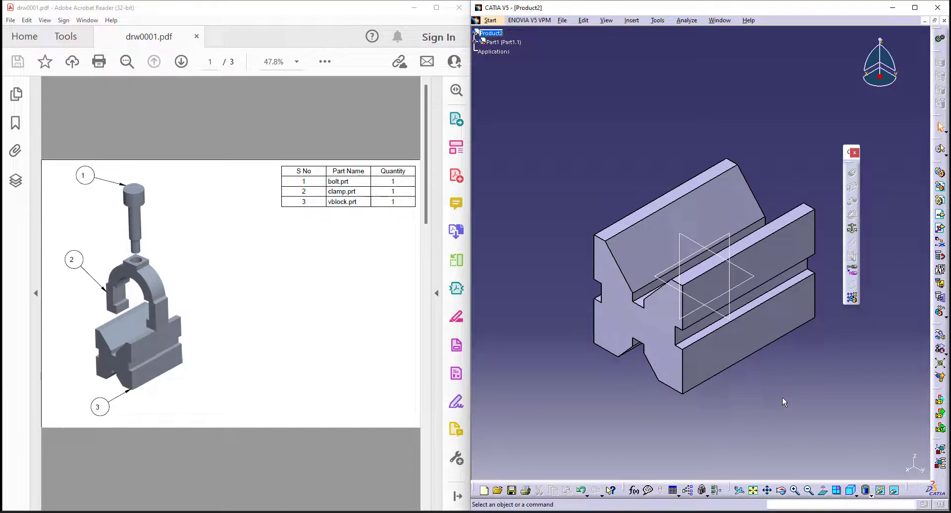
{"action": "left_click", "coordinate": [852, 230]}
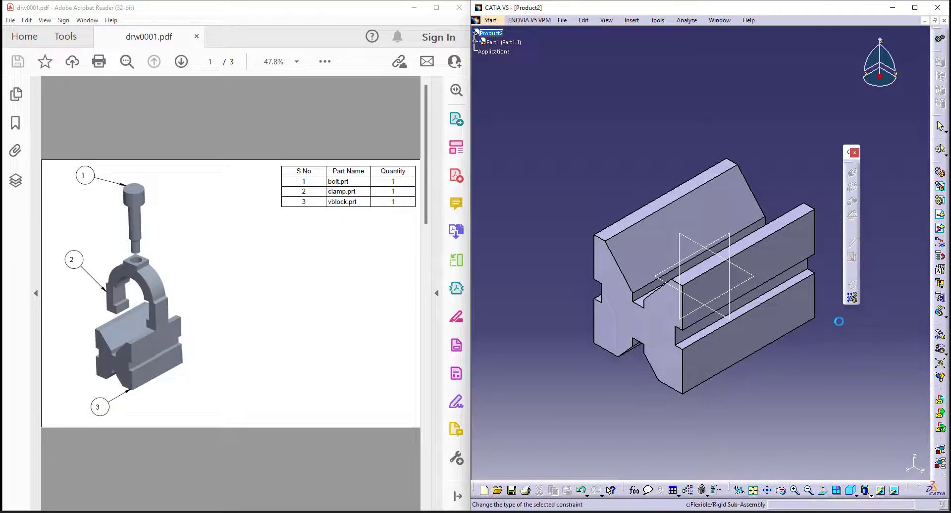
{"action": "left_click", "coordinate": [778, 221]}
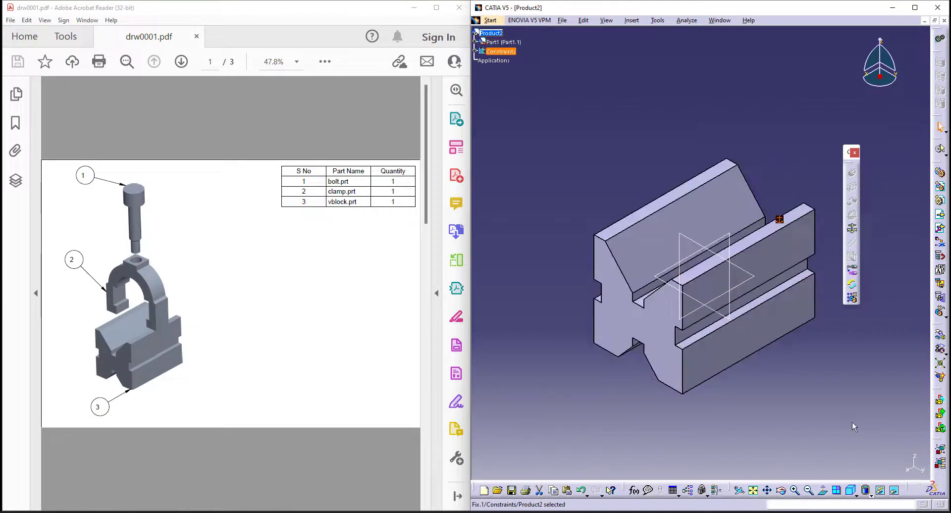
Step: Check the V-block component's degrees of freedom
{"action": "right_click", "coordinate": [762, 262]}
{"action": "left_click", "coordinate": [731, 426]}
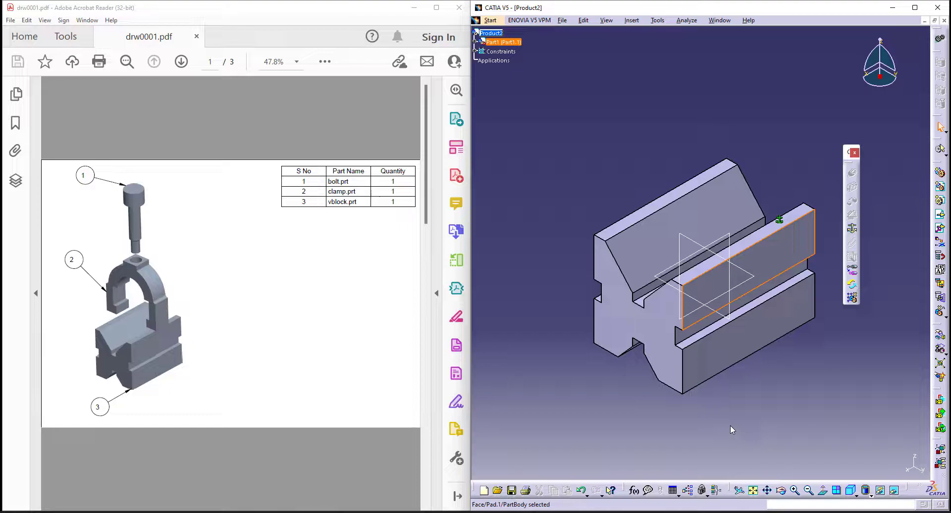
{"action": "right_click", "coordinate": [515, 42]}
{"action": "mouse_move", "coordinate": [584, 175]}
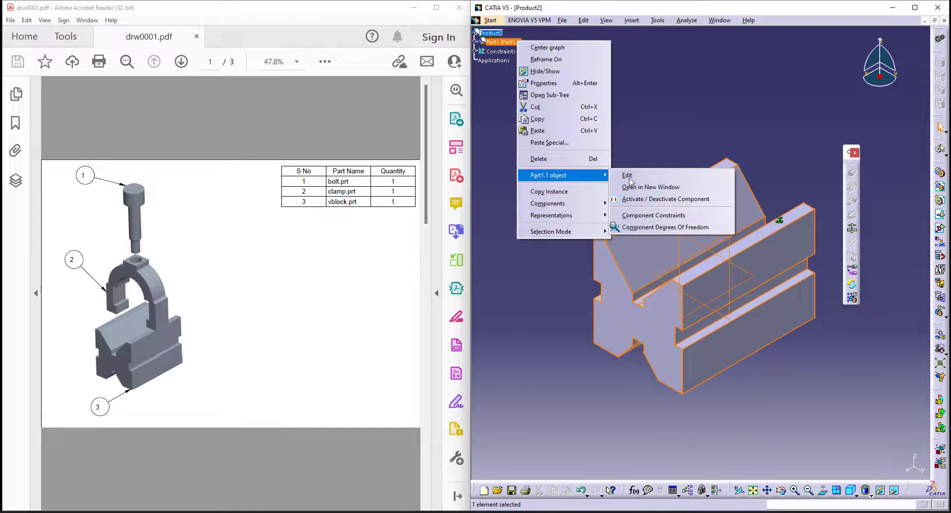
{"action": "left_click", "coordinate": [662, 228]}
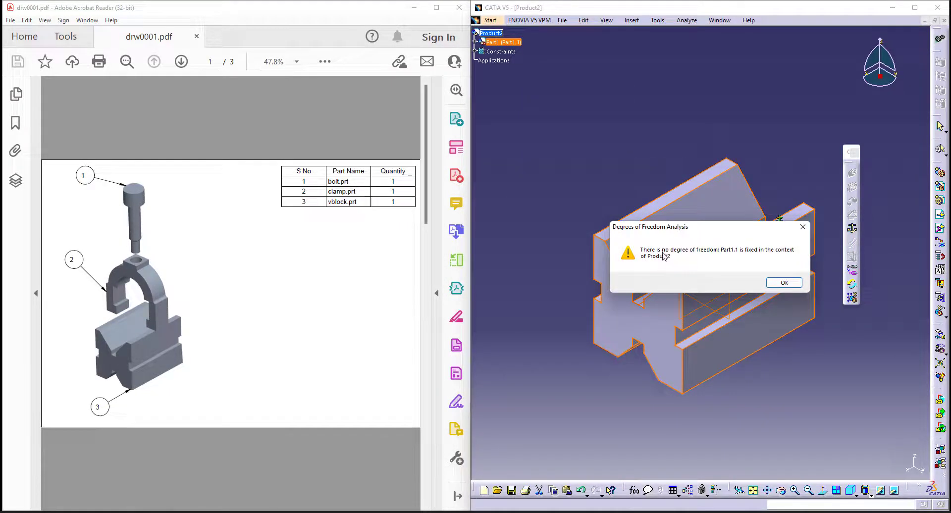
{"action": "left_click", "coordinate": [784, 283]}
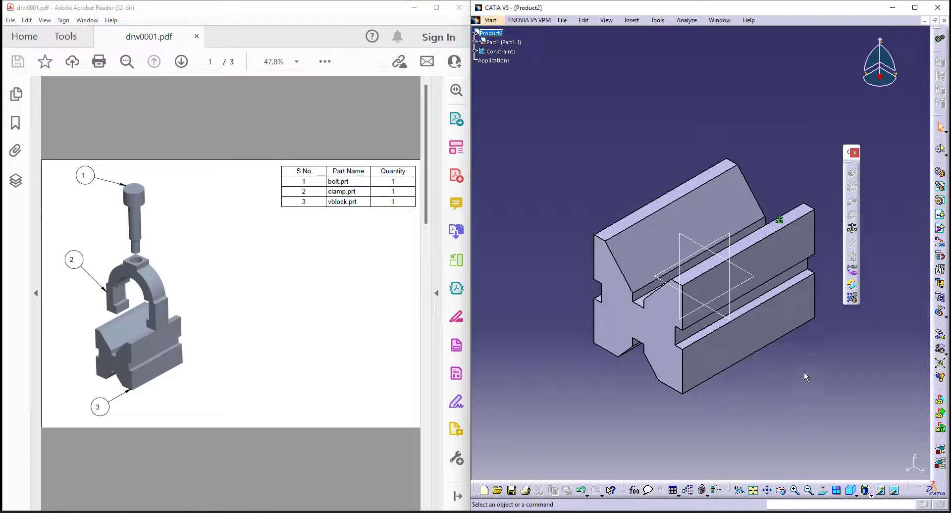
Step: Insert the Clamp part as an existing component into Product2, resolving the part number conflict with an automatic rename
{"action": "middle_click_drag", "start_coordinate": [801, 379], "coordinate": [790, 392]}
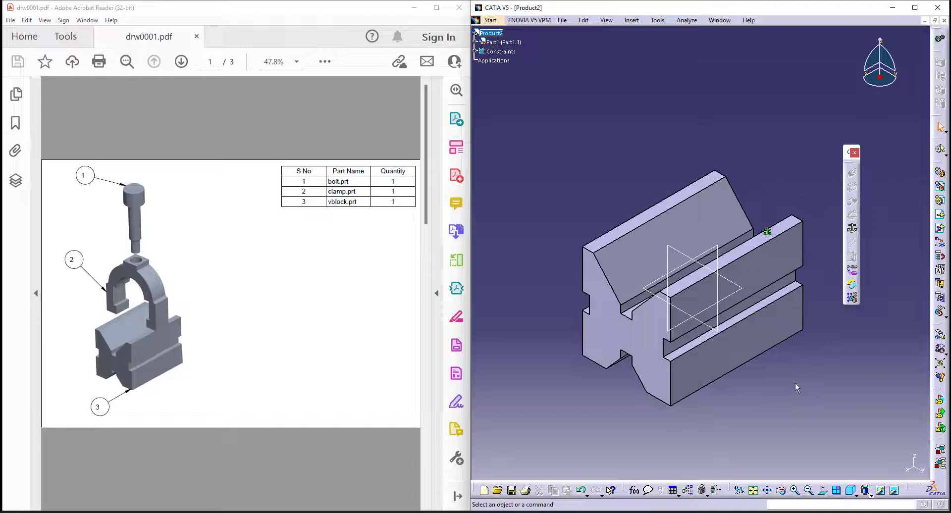
{"action": "left_click", "coordinate": [940, 220]}
{"action": "left_click", "coordinate": [501, 42]}
{"action": "left_click", "coordinate": [297, 198]}
{"action": "left_click", "coordinate": [552, 354]}
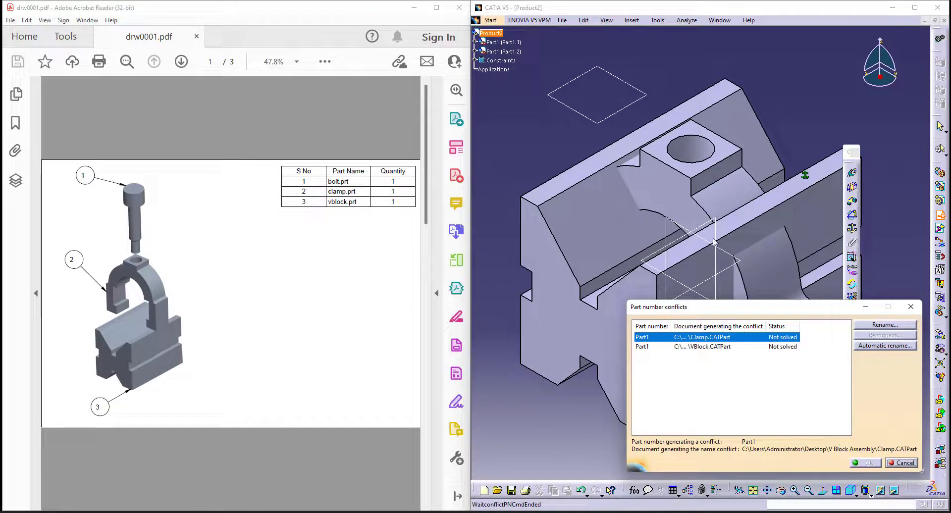
{"action": "left_click", "coordinate": [884, 346]}
{"action": "left_click", "coordinate": [868, 463]}
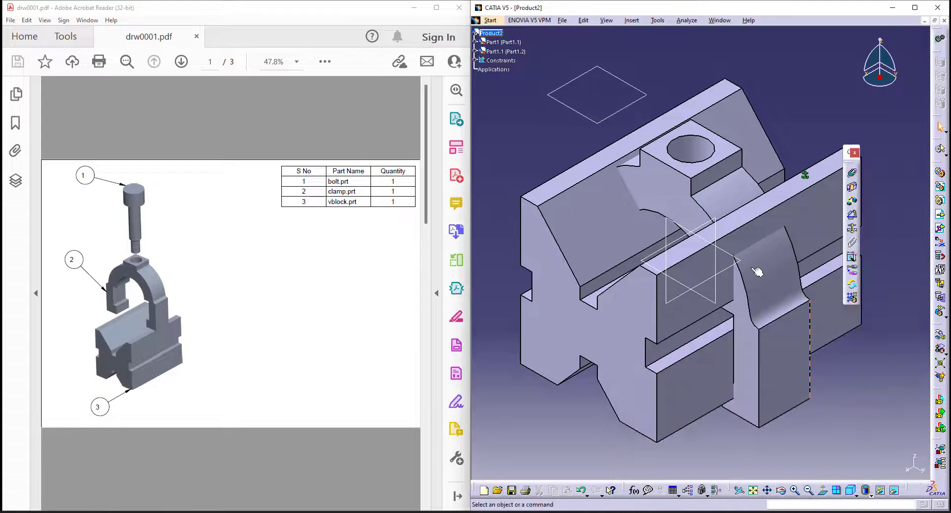
Step: Move the clamp along the X axis with Manipulation until it stands clear in front of the V-block
{"action": "middle_click_drag", "start_coordinate": [774, 373], "coordinate": [771, 382]}
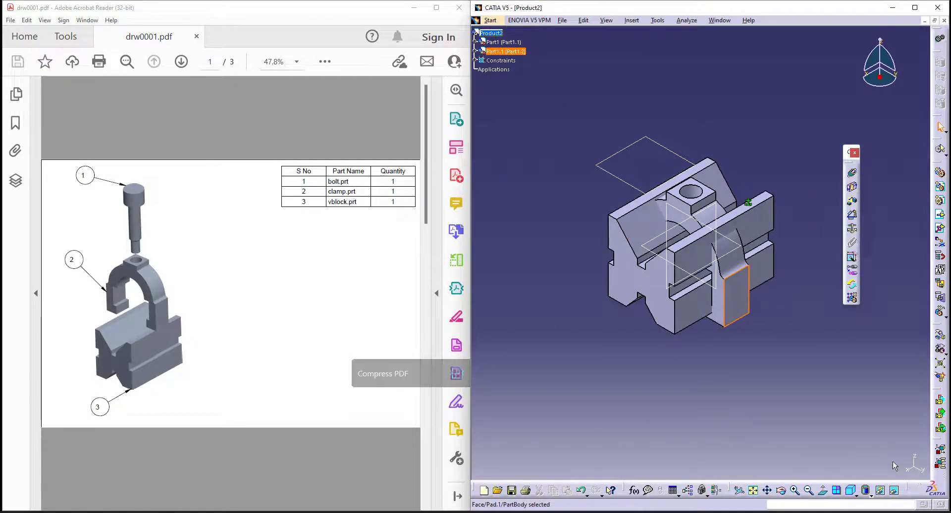
{"action": "left_click", "coordinate": [939, 335]}
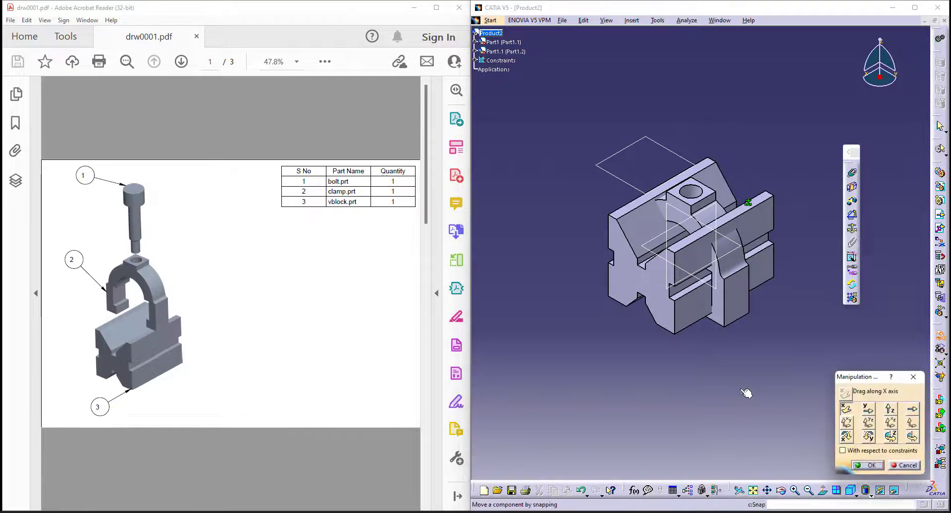
{"action": "left_click_drag", "start_coordinate": [756, 315], "coordinate": [605, 401]}
{"action": "left_click", "coordinate": [867, 465]}
Step: Make the clamp's and the V-block's mid-planes across the block's length coincident, with orientation Same
{"action": "middle_click_drag", "start_coordinate": [696, 396], "coordinate": [723, 402]}
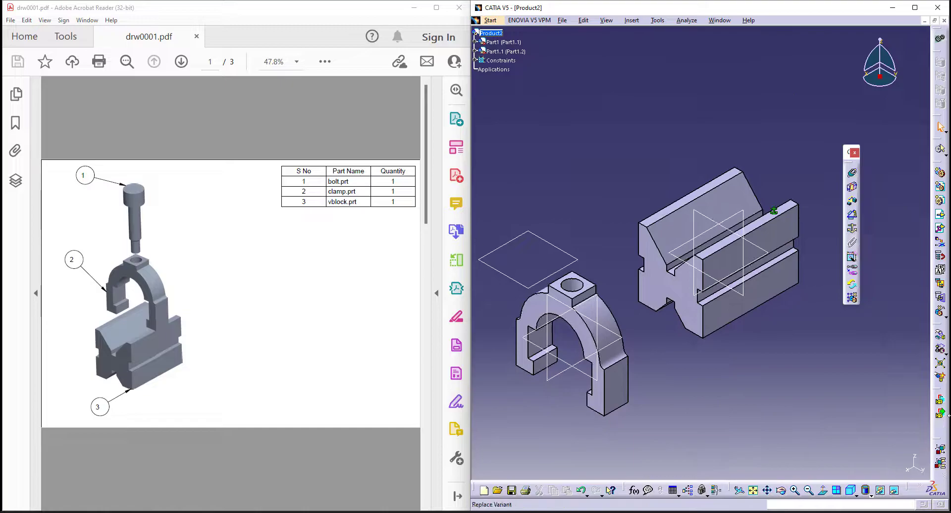
{"action": "left_click", "coordinate": [852, 173]}
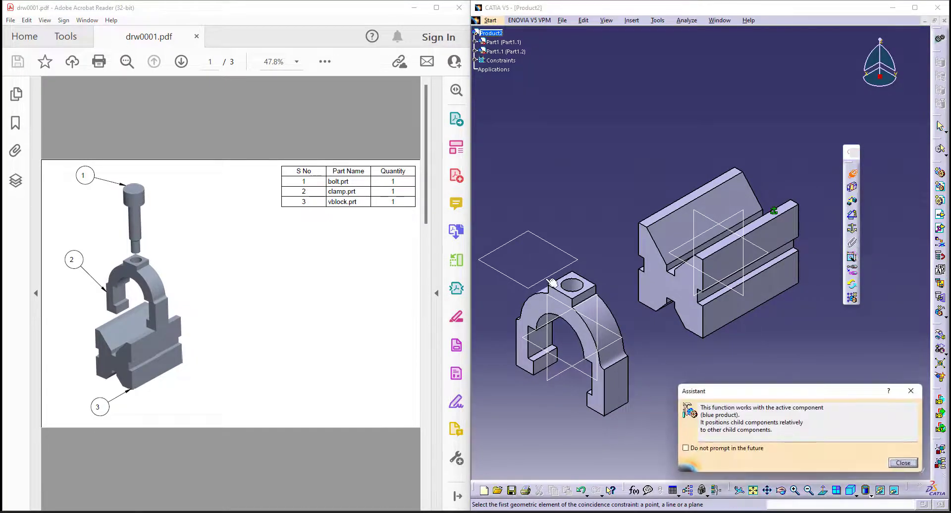
{"action": "left_click", "coordinate": [603, 383]}
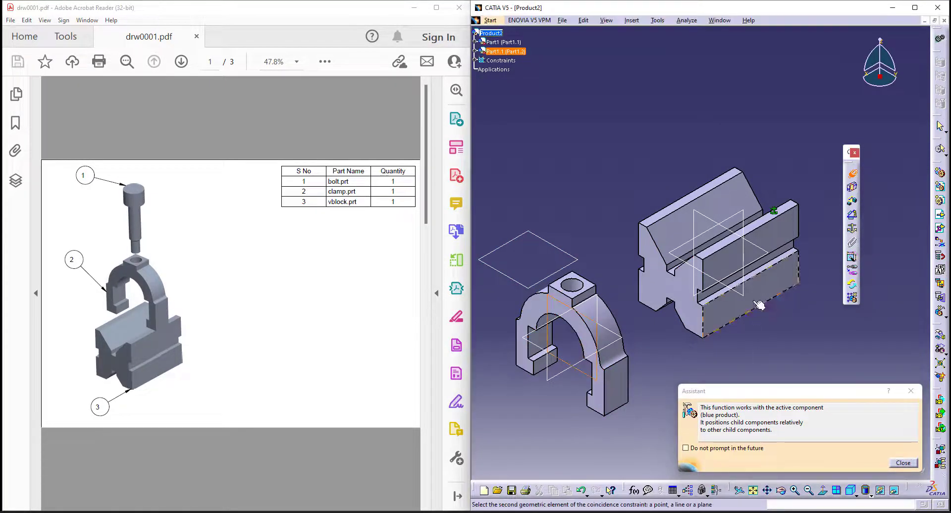
{"action": "left_click", "coordinate": [746, 297]}
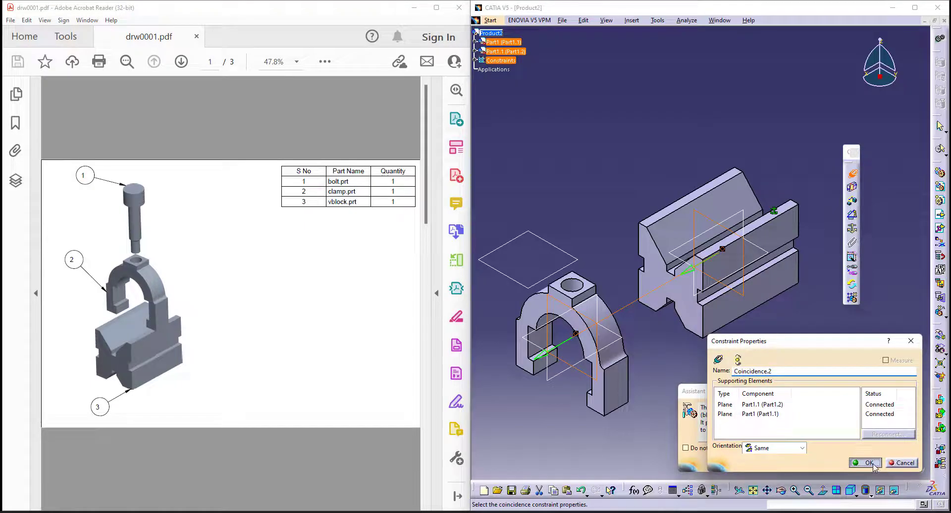
{"action": "left_click", "coordinate": [871, 464]}
Step: Try to make a face of the clamp's hooked foot coincident with the lower ledge of the V-block's side groove
{"action": "middle_click_drag", "start_coordinate": [635, 410], "coordinate": [614, 315]}
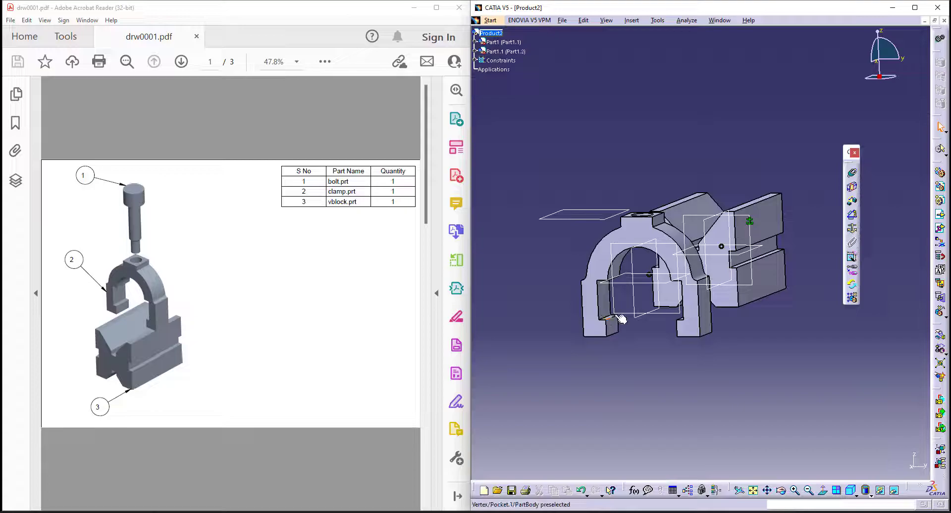
{"action": "left_click", "coordinate": [851, 172]}
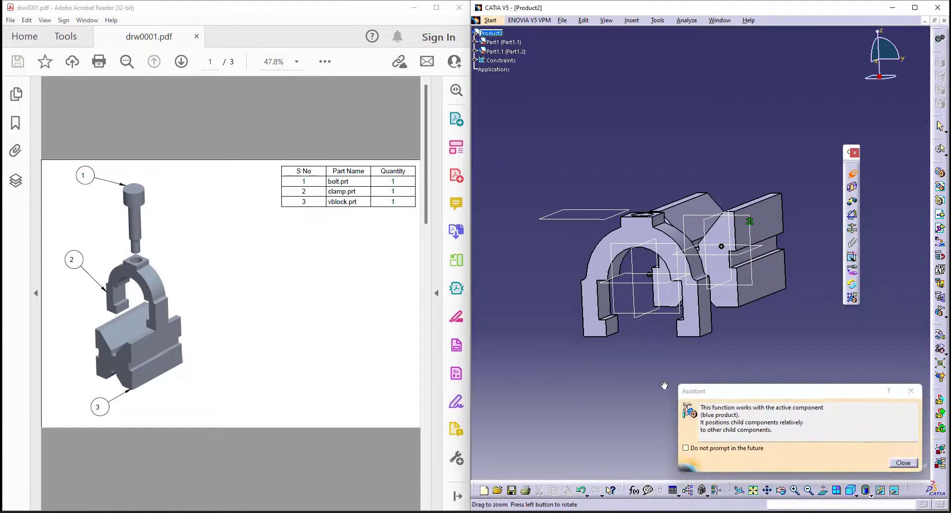
{"action": "middle_click_drag", "start_coordinate": [664, 385], "coordinate": [662, 339]}
{"action": "left_click", "coordinate": [523, 381]}
{"action": "middle_click_drag", "start_coordinate": [523, 381], "coordinate": [675, 325]}
{"action": "middle_click_drag", "start_coordinate": [631, 369], "coordinate": [631, 312]}
{"action": "left_click", "coordinate": [665, 304]}
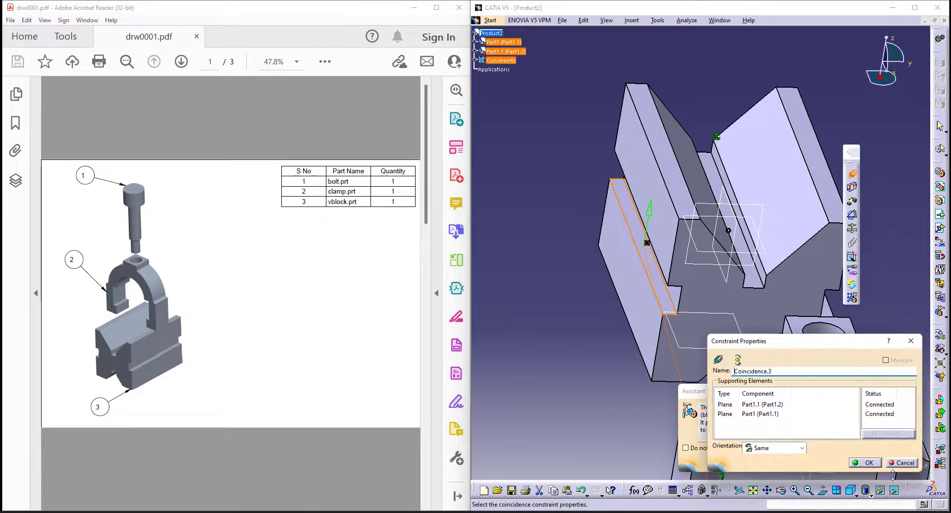
{"action": "left_click", "coordinate": [866, 464]}
Step: Delete the coincidence constraint between the clamp's foot and the V-block's groove ledge
{"action": "middle_click_drag", "start_coordinate": [764, 394], "coordinate": [722, 255]}
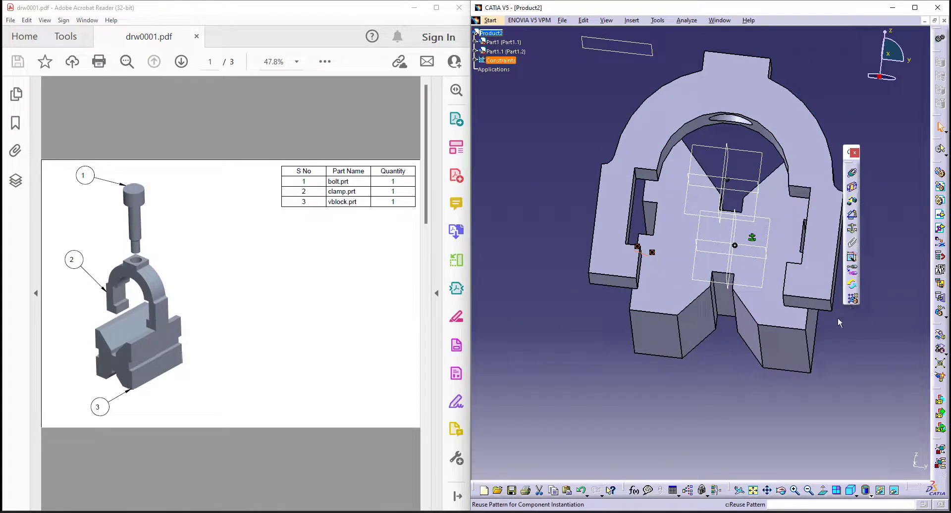
{"action": "middle_click_drag", "start_coordinate": [687, 371], "coordinate": [614, 337]}
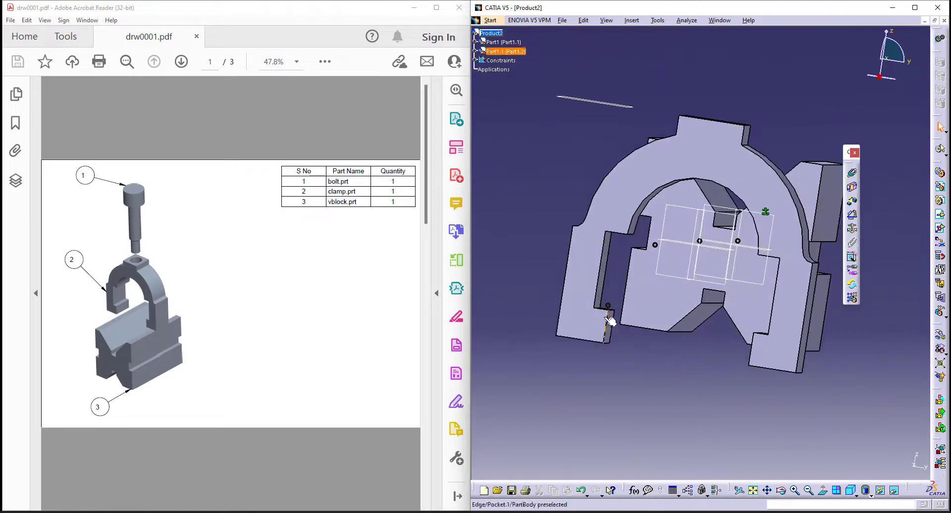
{"action": "right_click", "coordinate": [608, 306]}
{"action": "left_click", "coordinate": [639, 422]}
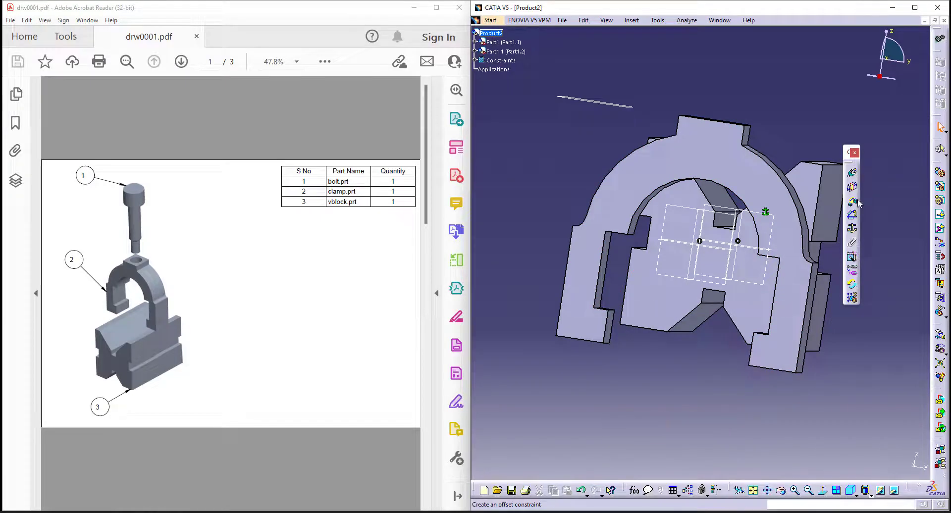
Step: Make the inner vertical face of the clamp's hooked foot coincident with the vertical wall of the V-block's side groove
{"action": "middle_click_drag", "start_coordinate": [838, 223], "coordinate": [699, 328]}
{"action": "middle_click_drag", "start_coordinate": [680, 408], "coordinate": [736, 410]}
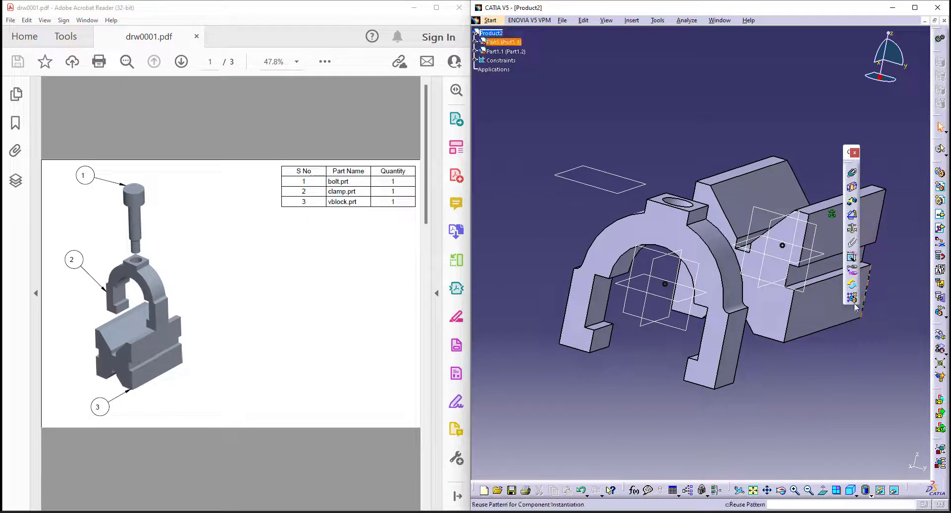
{"action": "left_click", "coordinate": [852, 173]}
{"action": "left_click", "coordinate": [607, 340]}
{"action": "middle_click_drag", "start_coordinate": [639, 331], "coordinate": [795, 337]}
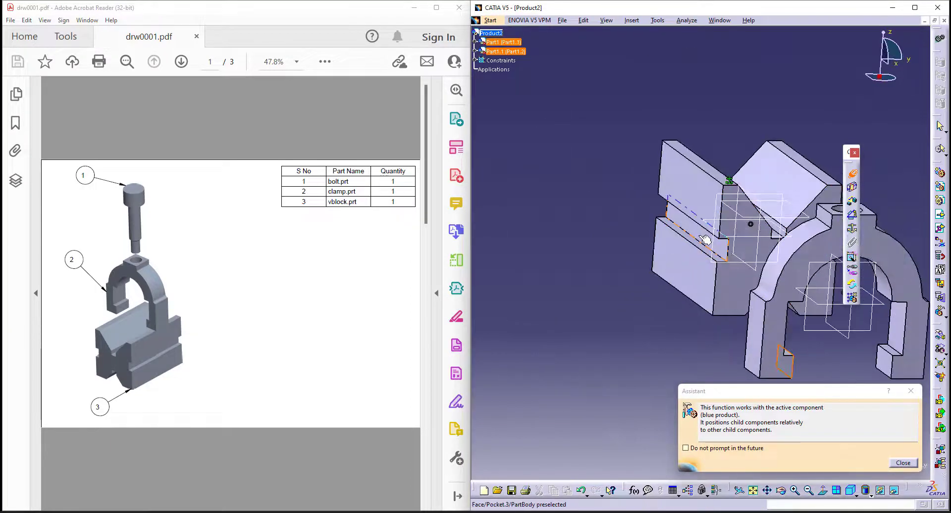
{"action": "left_click", "coordinate": [688, 230]}
{"action": "middle_click_drag", "start_coordinate": [633, 278], "coordinate": [543, 253]}
{"action": "left_click", "coordinate": [870, 464]}
{"action": "middle_click_drag", "start_coordinate": [807, 332], "coordinate": [889, 209]}
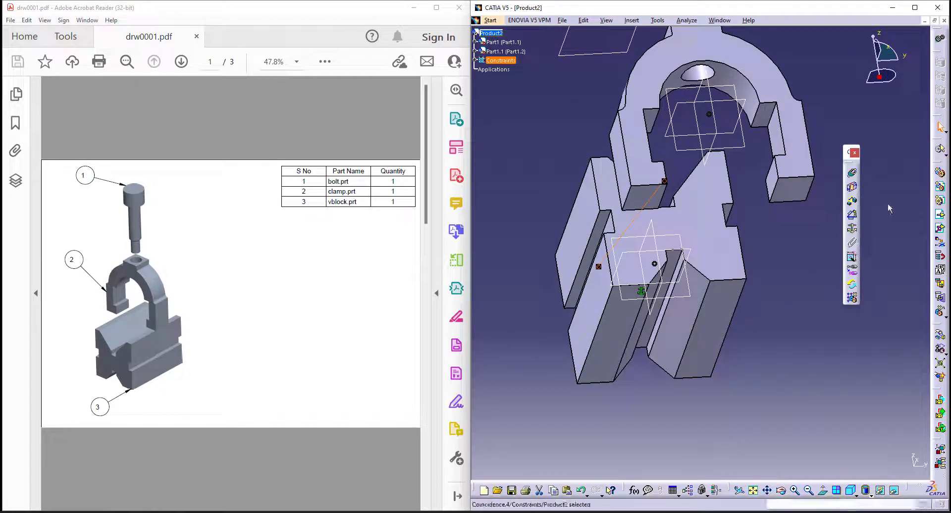
{"action": "left_click", "coordinate": [852, 173]}
{"action": "left_click", "coordinate": [645, 198]}
{"action": "middle_click_drag", "start_coordinate": [708, 255], "coordinate": [867, 330]}
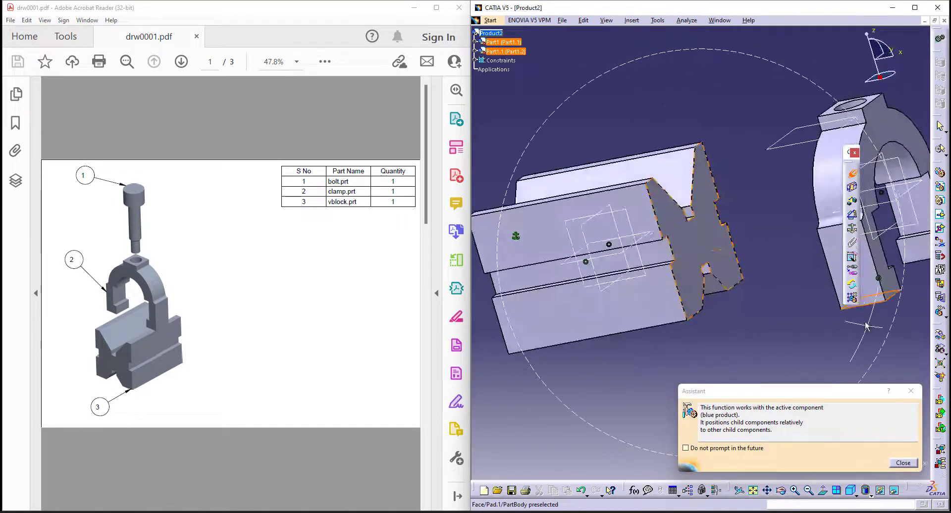
{"action": "middle_click_drag", "start_coordinate": [656, 312], "coordinate": [662, 287]}
{"action": "left_click", "coordinate": [623, 315]}
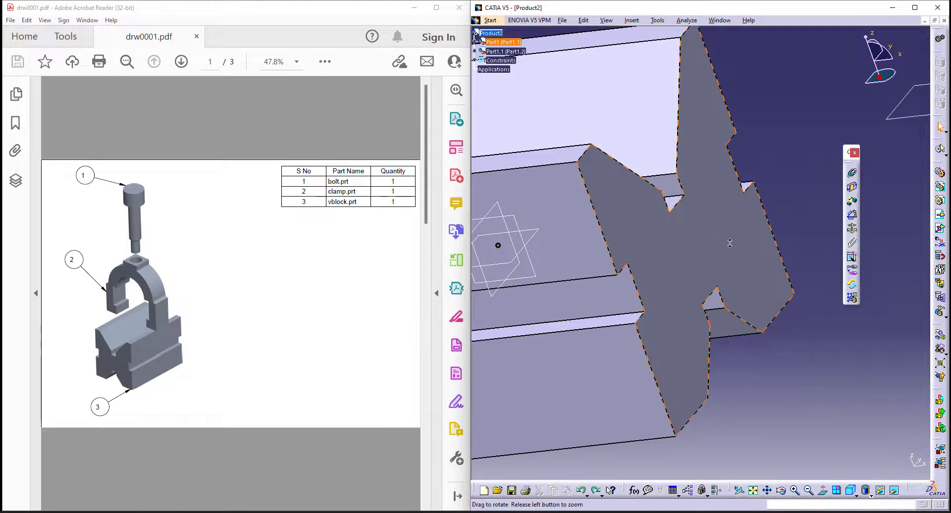
{"action": "middle_click_drag", "start_coordinate": [729, 239], "coordinate": [745, 276]}
Step: Make the bottom face of the clamp's foot coincident with the lower ledge of the V-block's side groove
{"action": "left_click", "coordinate": [852, 173]}
{"action": "middle_click_drag", "start_coordinate": [859, 328], "coordinate": [904, 365]}
{"action": "left_click", "coordinate": [734, 212]}
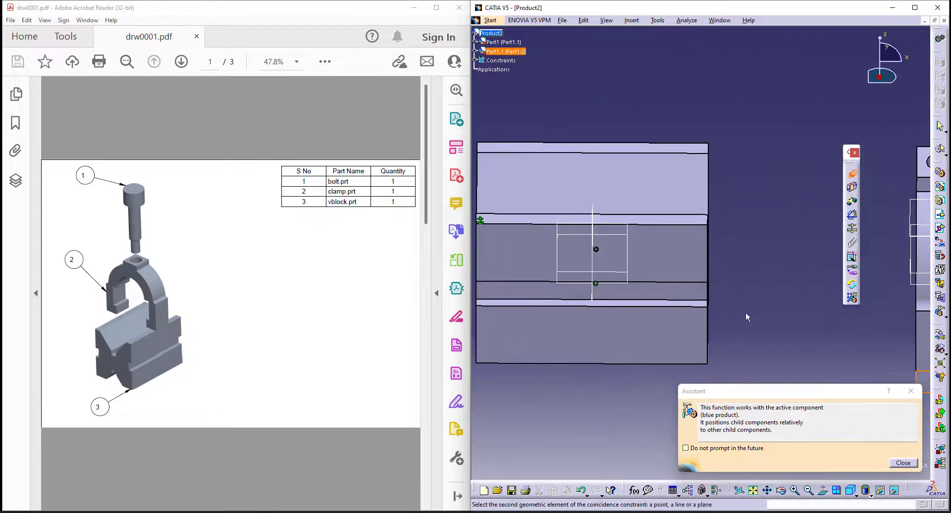
{"action": "left_click", "coordinate": [699, 304]}
{"action": "middle_click_drag", "start_coordinate": [742, 287], "coordinate": [740, 325]}
{"action": "left_click", "coordinate": [866, 463]}
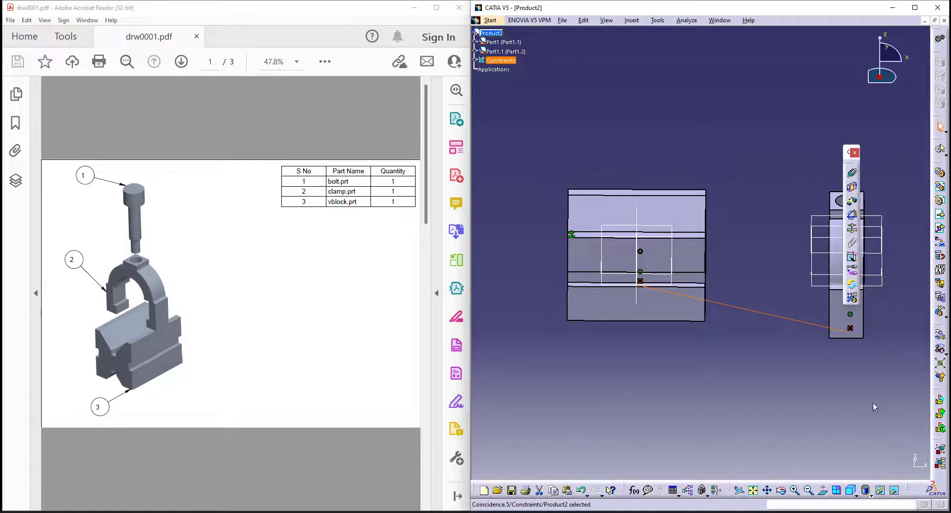
Step: Update the assembly to seat the clamp on the V-block and show it in the isometric view
{"action": "key", "text": "ctrl+u"}
{"action": "middle_click_drag", "start_coordinate": [814, 366], "coordinate": [522, 315]}
{"action": "middle_click_drag", "start_coordinate": [792, 301], "coordinate": [675, 324]}
{"action": "middle_click_drag", "start_coordinate": [719, 384], "coordinate": [722, 380]}
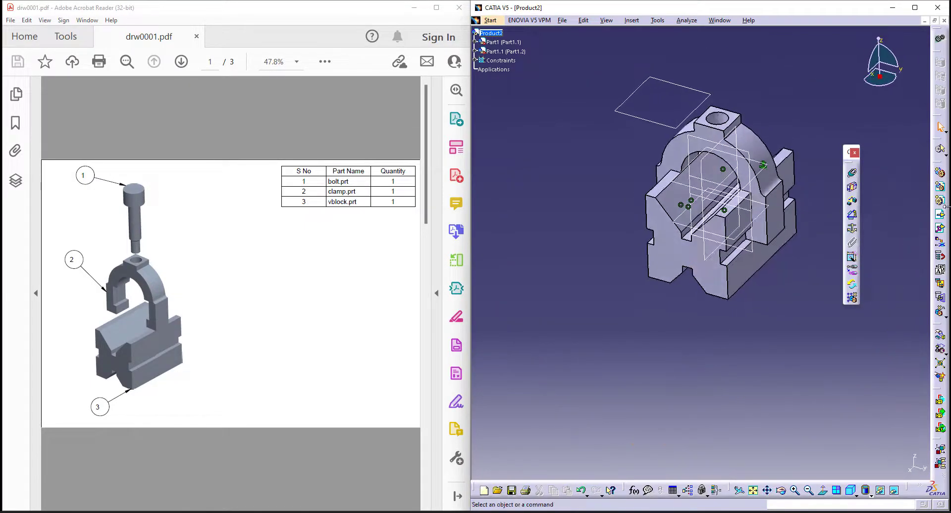
{"action": "left_click", "coordinate": [853, 489]}
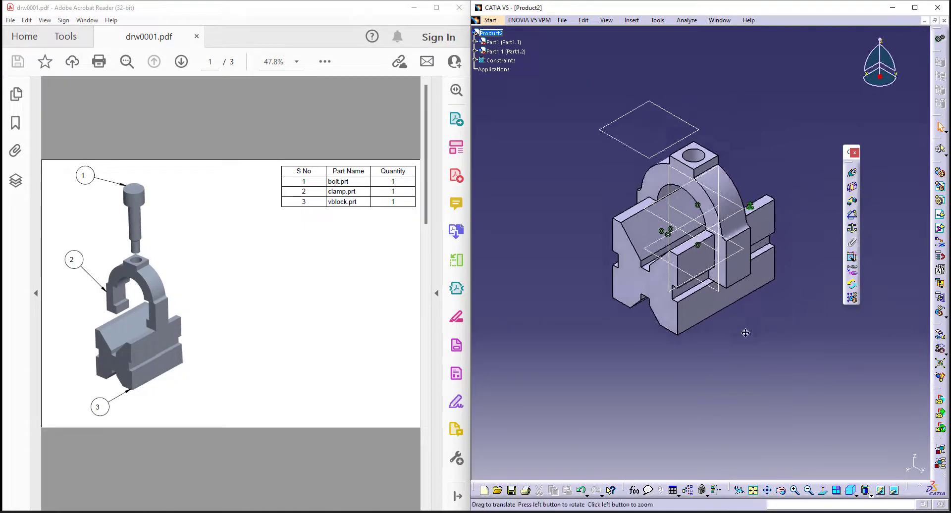
{"action": "middle_click_drag", "start_coordinate": [738, 324], "coordinate": [753, 282]}
{"action": "middle_click_drag", "start_coordinate": [813, 351], "coordinate": [820, 391]}
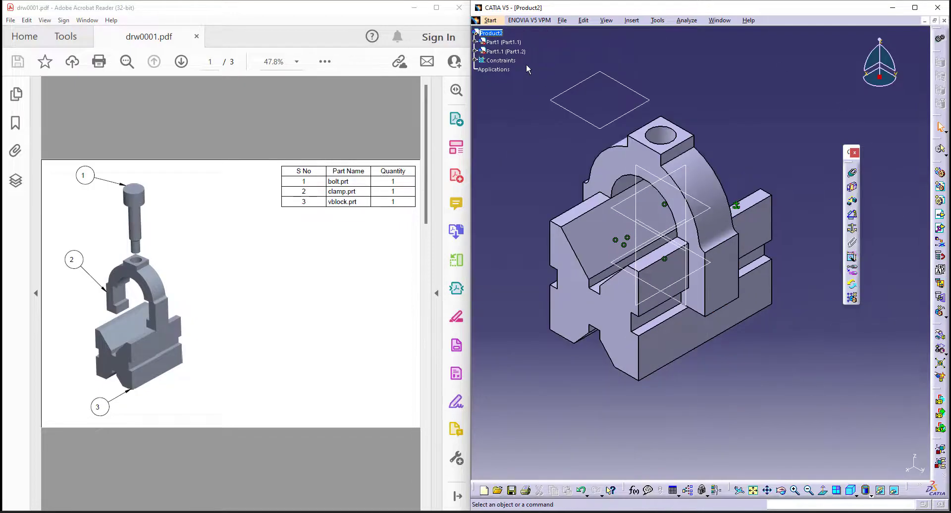
Step: Check the clamp component's degrees of freedom
{"action": "right_click", "coordinate": [496, 50]}
{"action": "mouse_move", "coordinate": [552, 186]}
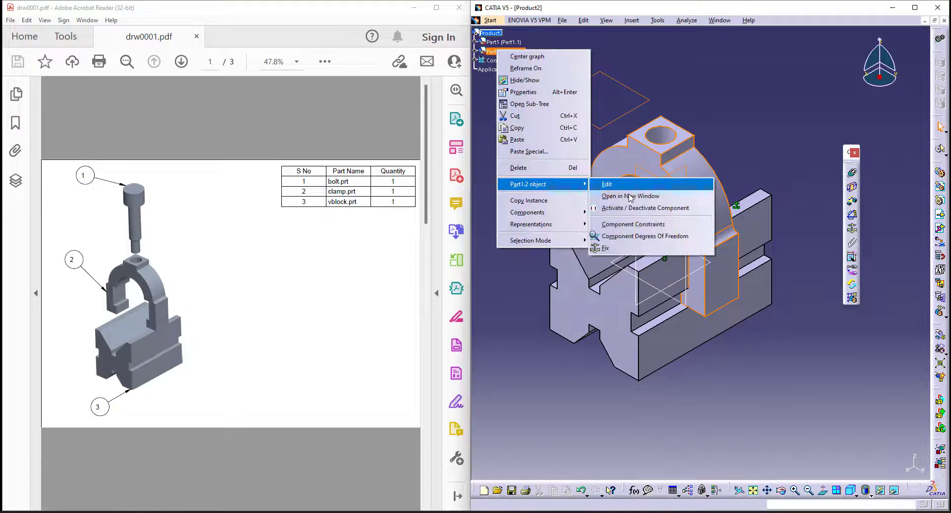
{"action": "left_click", "coordinate": [639, 237]}
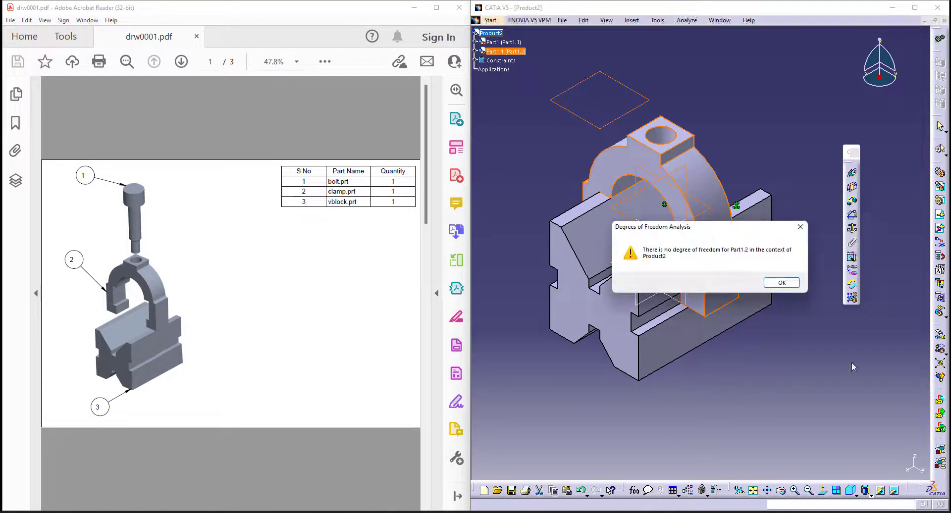
{"action": "left_click", "coordinate": [791, 285]}
Step: Insert the Bolt part as an existing component into Product2, resolving the part number conflicts with automatic renames
{"action": "left_click", "coordinate": [854, 491]}
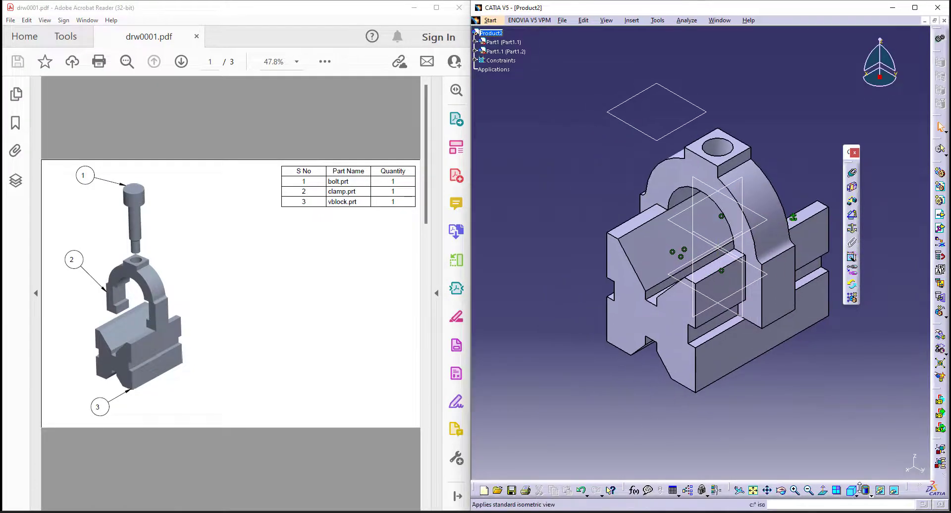
{"action": "left_click", "coordinate": [857, 494]}
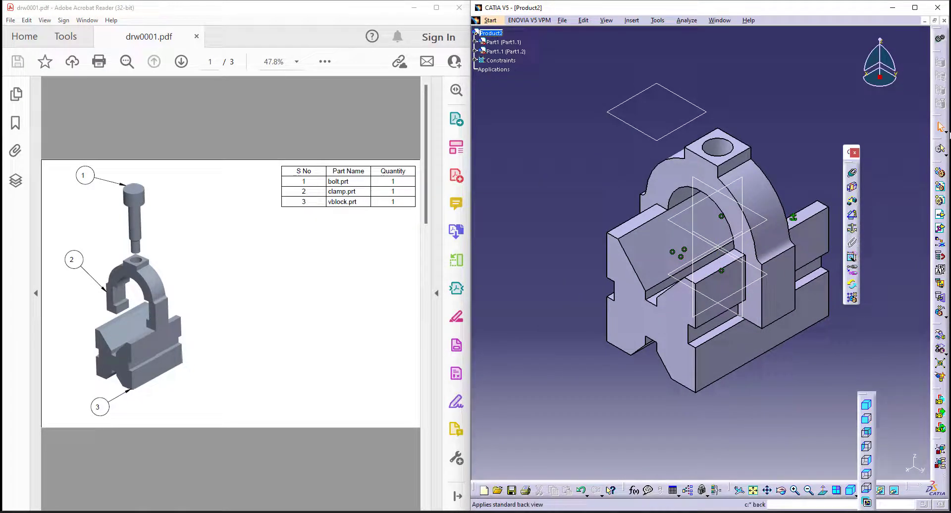
{"action": "left_click", "coordinate": [866, 433]}
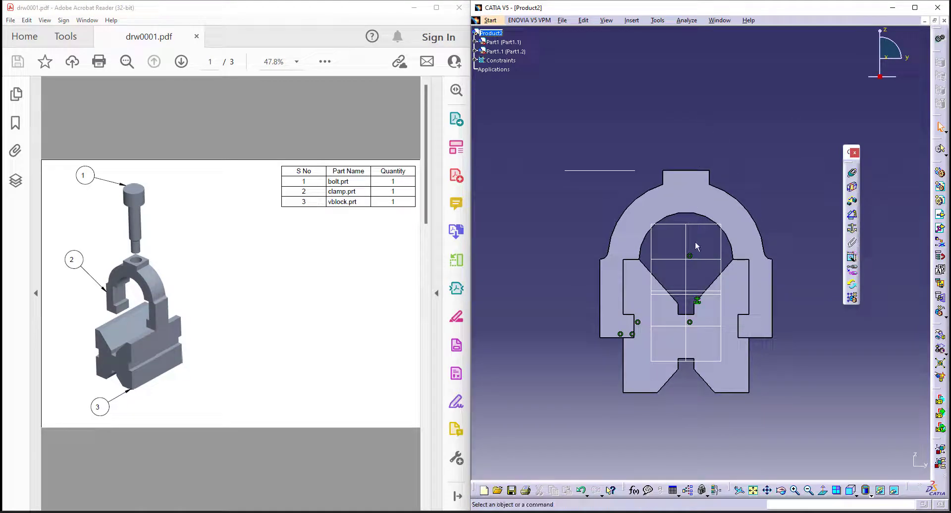
{"action": "left_click", "coordinate": [494, 36]}
{"action": "double_click", "coordinate": [291, 185]}
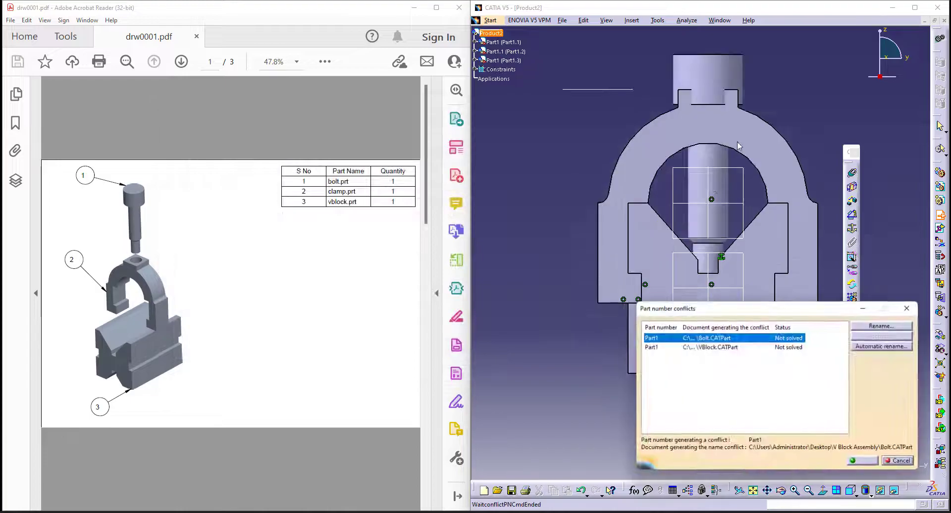
{"action": "left_click", "coordinate": [896, 346]}
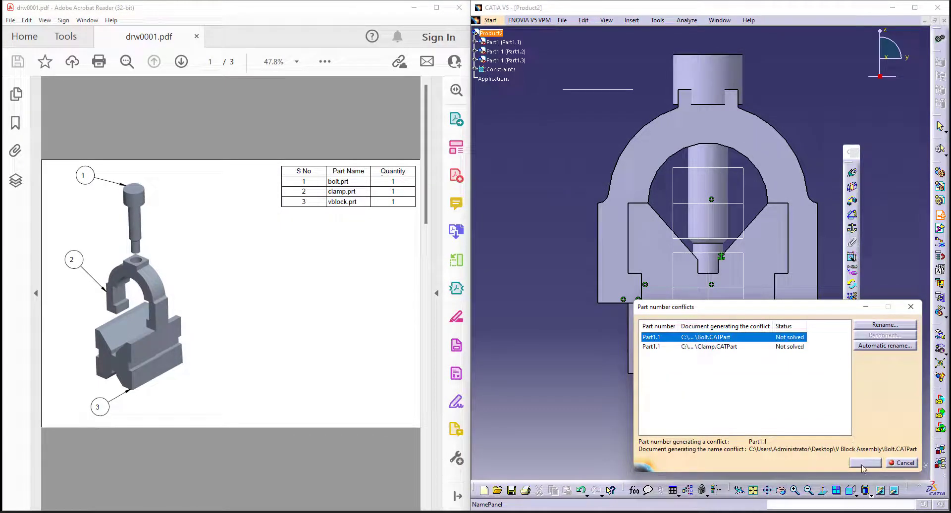
{"action": "left_click", "coordinate": [884, 345]}
{"action": "left_click", "coordinate": [865, 462]}
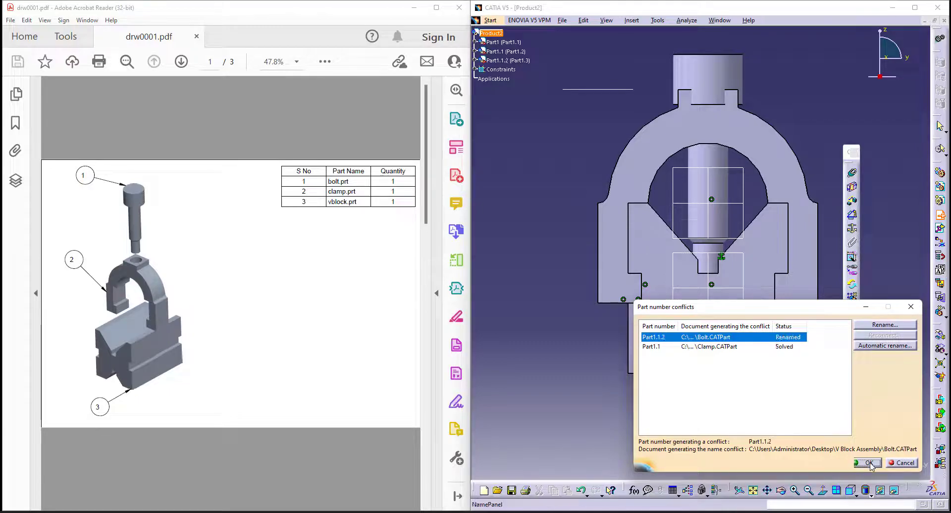
Step: Move the bolt out of the clamp with Manipulation until it stands clear of the assembly
{"action": "middle_click_drag", "start_coordinate": [791, 137], "coordinate": [699, 141]}
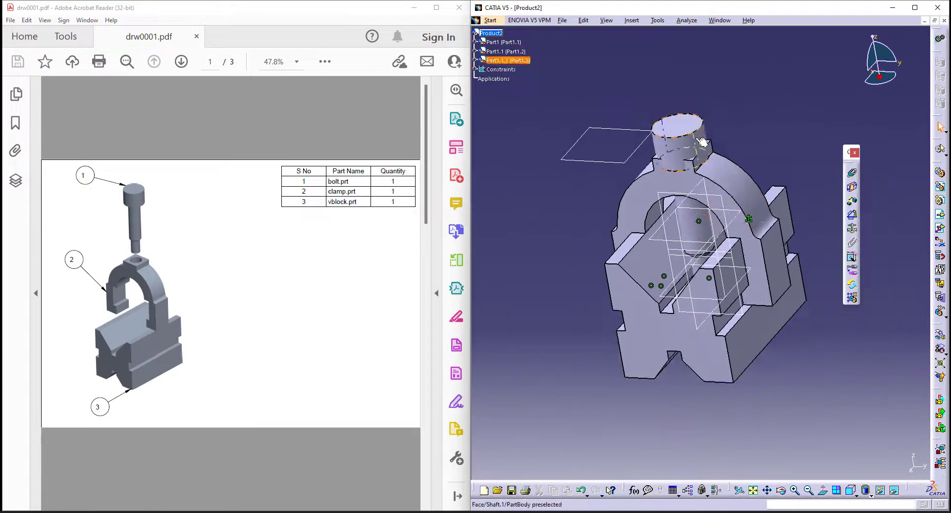
{"action": "left_click", "coordinate": [940, 338]}
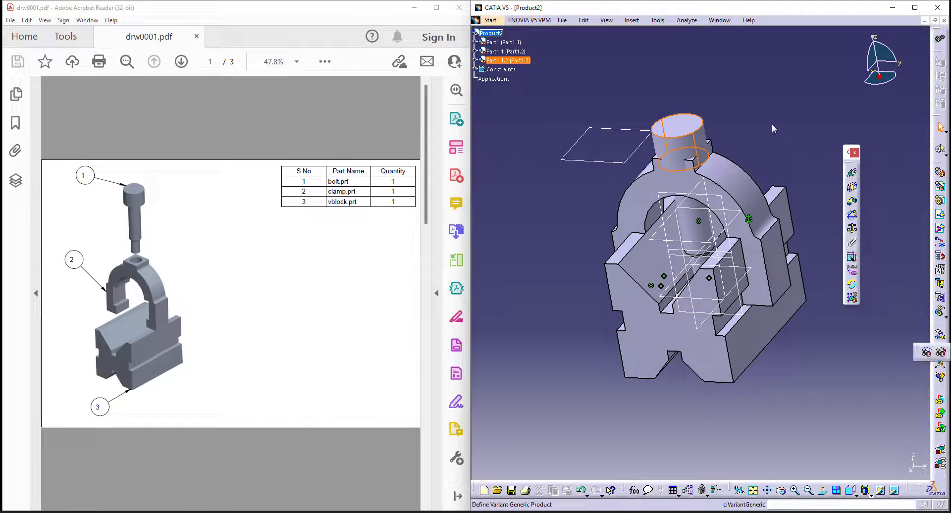
{"action": "left_click", "coordinate": [926, 352]}
{"action": "left_click_drag", "start_coordinate": [676, 144], "coordinate": [816, 172]}
{"action": "left_click", "coordinate": [869, 467]}
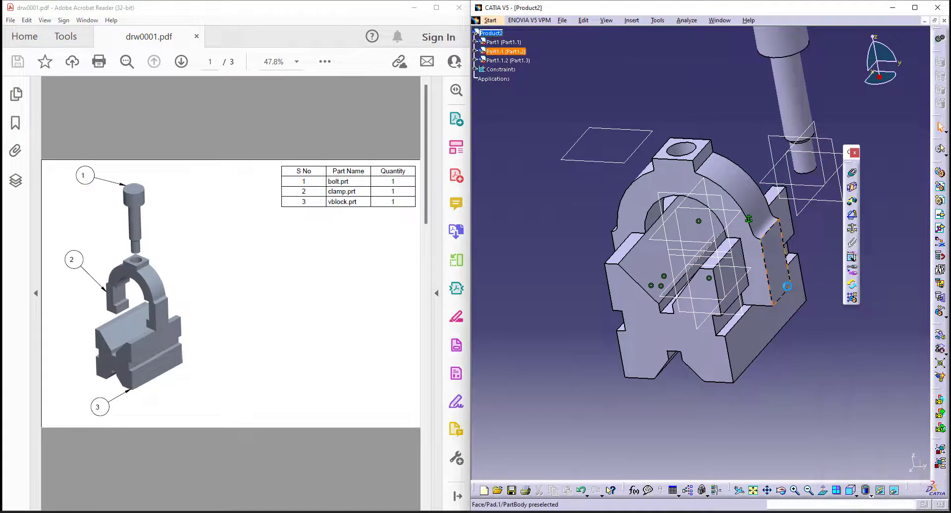
Step: Make the bolt's axis coincident with the axis of the clamp's top hole and update the assembly
{"action": "middle_click_drag", "start_coordinate": [849, 371], "coordinate": [824, 414]}
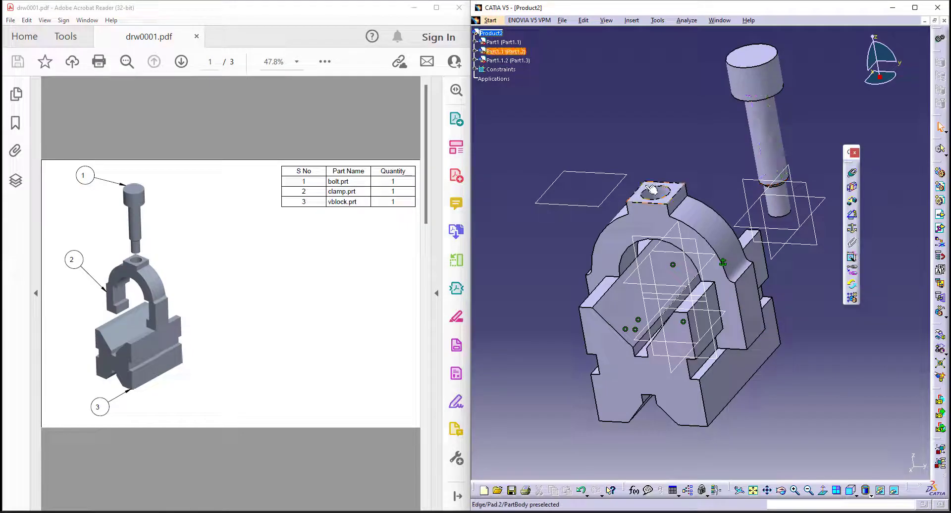
{"action": "left_click", "coordinate": [852, 174]}
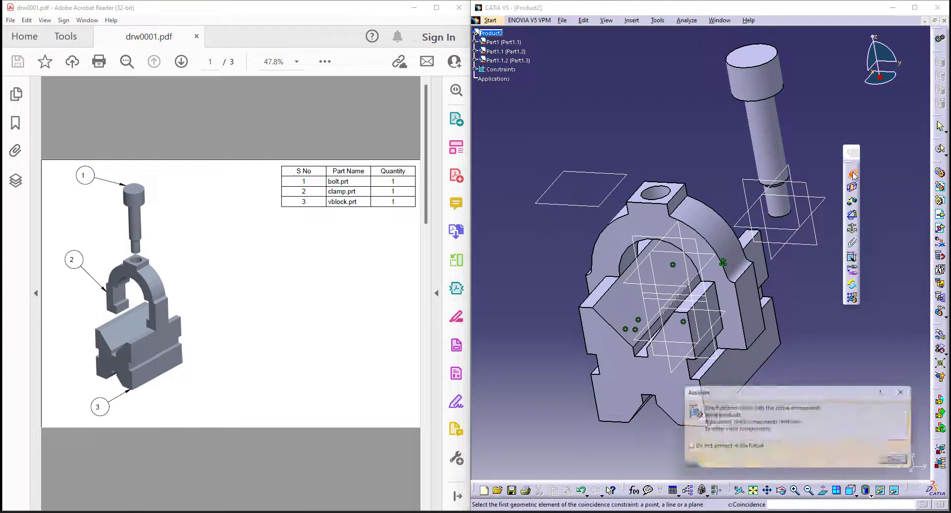
{"action": "left_click", "coordinate": [769, 139]}
{"action": "left_click", "coordinate": [661, 196]}
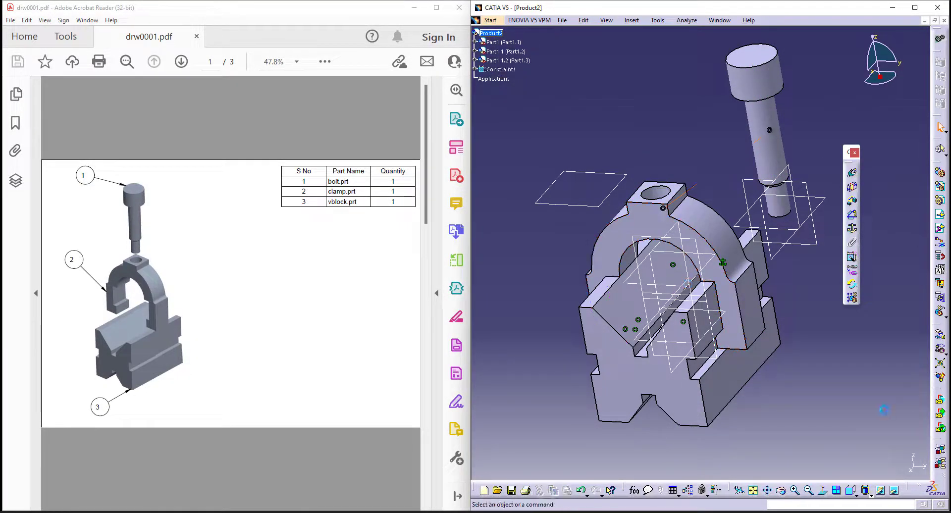
{"action": "middle_click_drag", "start_coordinate": [864, 403], "coordinate": [795, 351]}
Step: Move the bolt along the Z axis with Manipulation, respecting constraints, until its head sits a short gap above the clamp's top face
{"action": "left_click", "coordinate": [940, 335]}
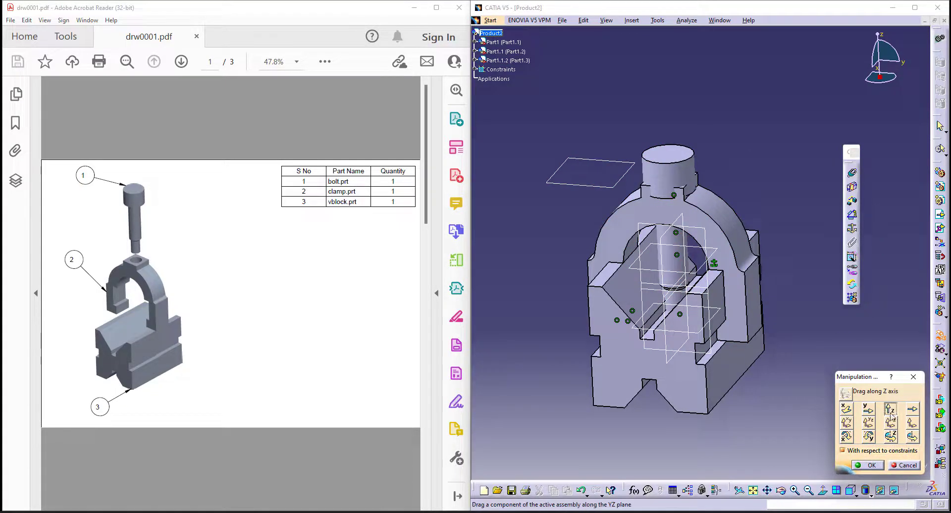
{"action": "left_click_drag", "start_coordinate": [689, 187], "coordinate": [688, 147]}
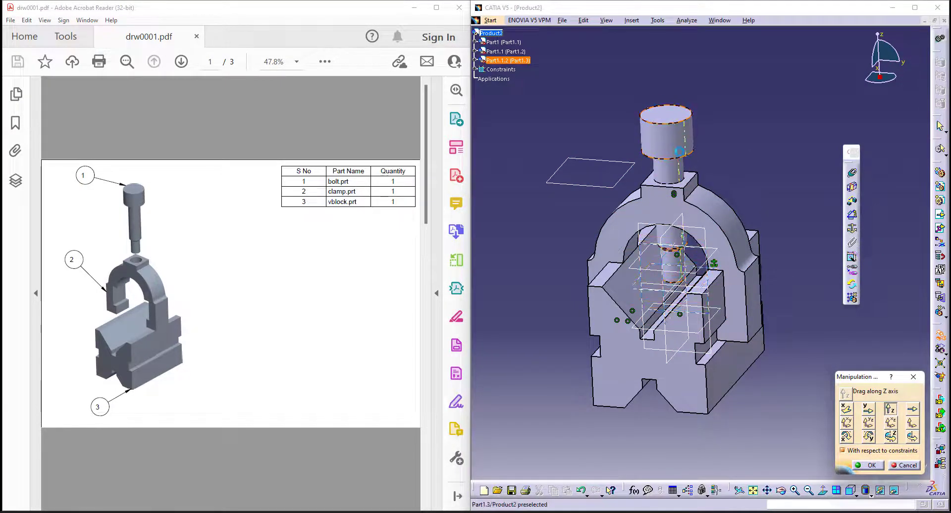
{"action": "left_click", "coordinate": [850, 491]}
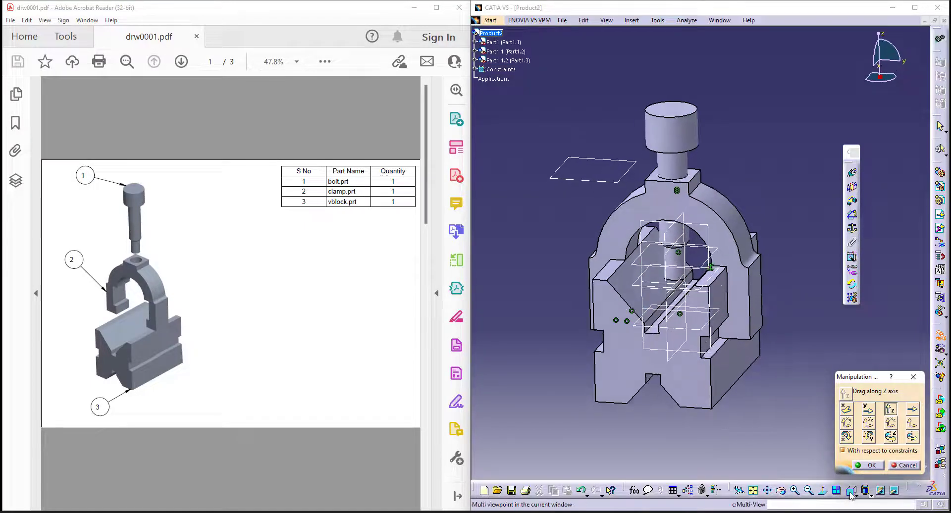
{"action": "middle_click_drag", "start_coordinate": [750, 381], "coordinate": [711, 297]}
{"action": "middle_click_drag", "start_coordinate": [711, 239], "coordinate": [711, 257]}
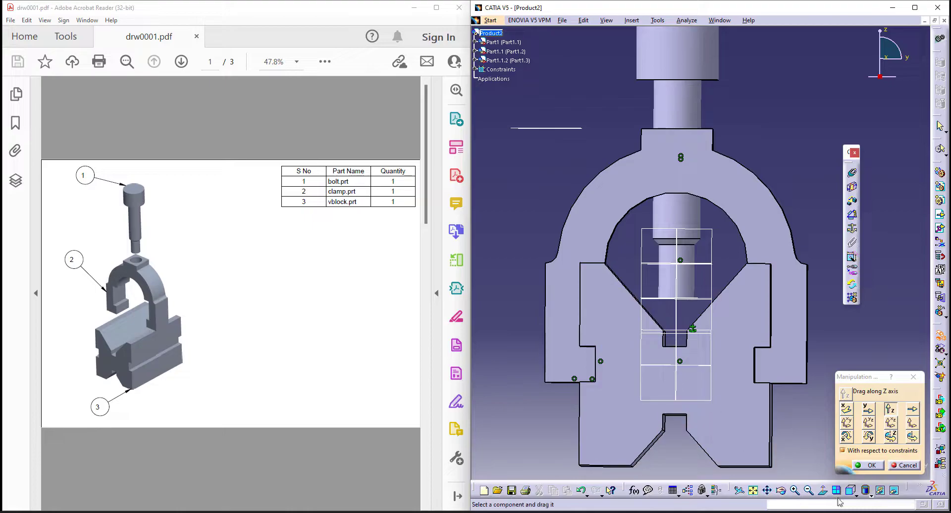
{"action": "left_click", "coordinate": [852, 492]}
{"action": "middle_click_drag", "start_coordinate": [649, 292], "coordinate": [649, 326]}
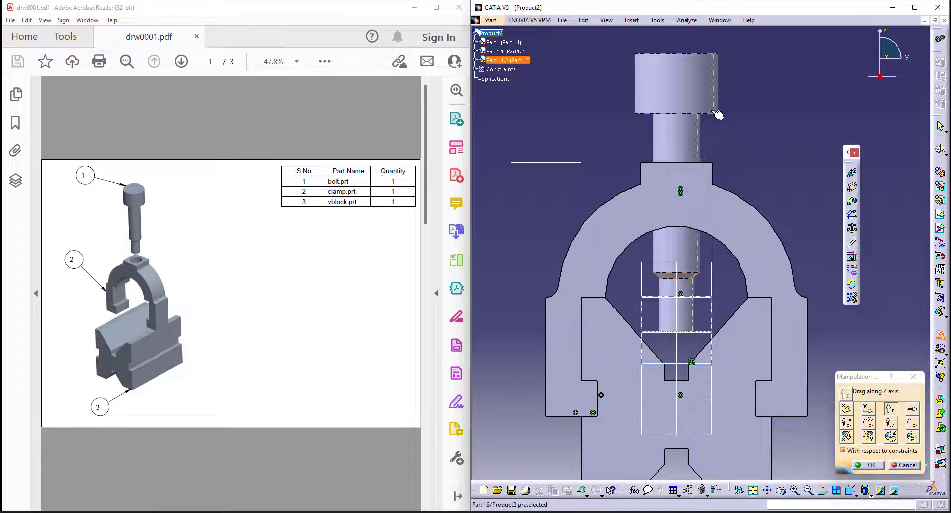
{"action": "left_click_drag", "start_coordinate": [687, 105], "coordinate": [684, 128]}
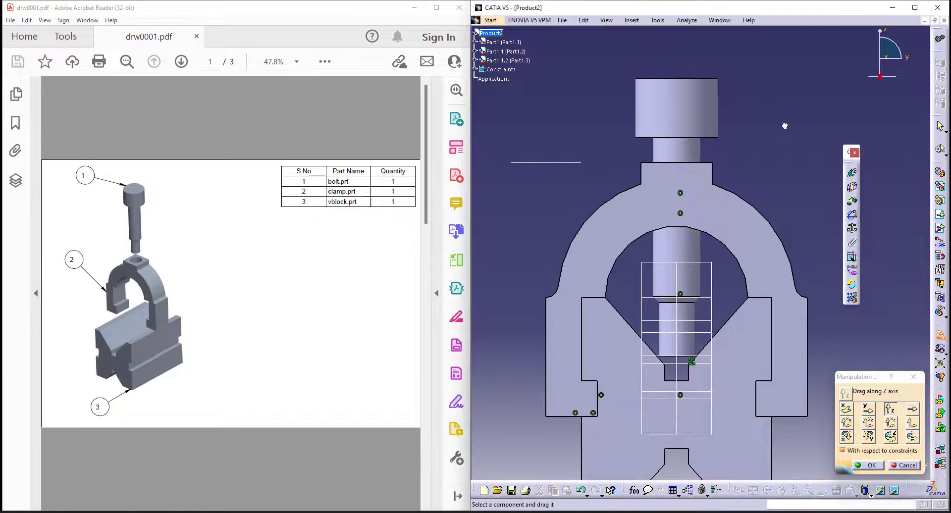
Step: Add a 6 mm offset constraint between the clamp's top face and the underside of the bolt head, and update the assembly
{"action": "middle_click_drag", "start_coordinate": [796, 148], "coordinate": [820, 200]}
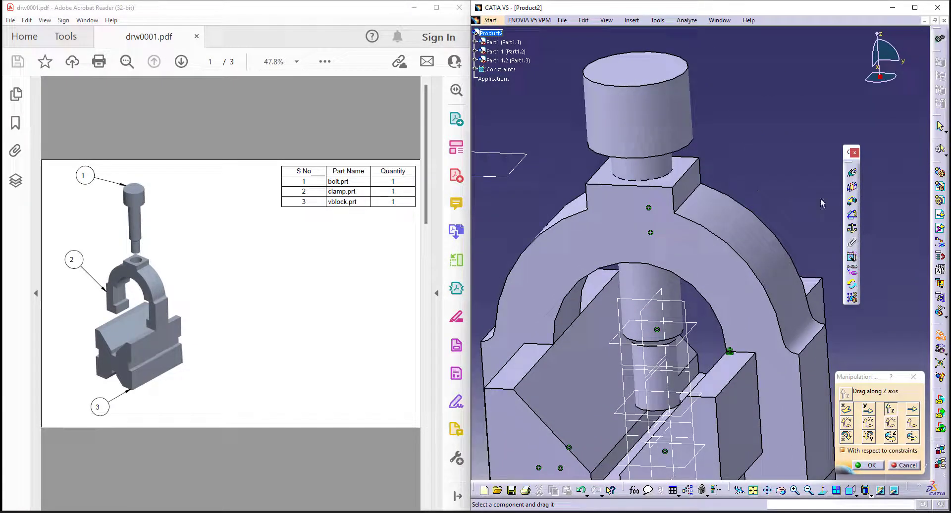
{"action": "left_click", "coordinate": [851, 189]}
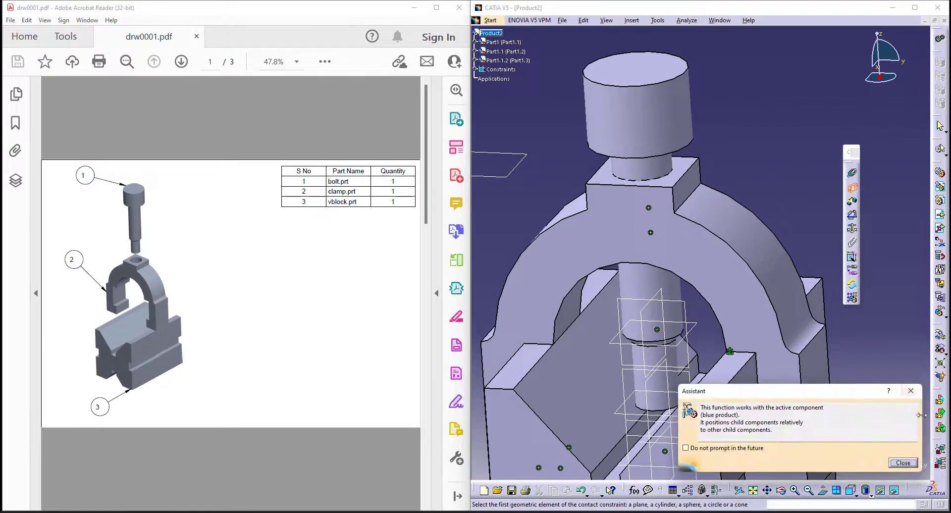
{"action": "left_click", "coordinate": [852, 202]}
{"action": "left_click", "coordinate": [659, 183]}
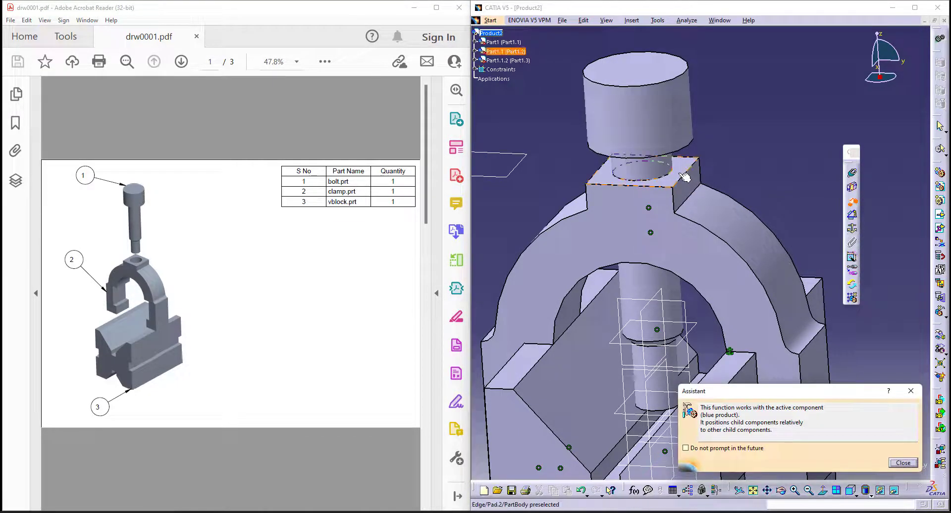
{"action": "middle_click_drag", "start_coordinate": [657, 202], "coordinate": [678, 104]}
{"action": "left_click", "coordinate": [689, 80]}
{"action": "middle_click_drag", "start_coordinate": [661, 164], "coordinate": [625, 283]}
{"action": "double_click", "coordinate": [771, 446]}
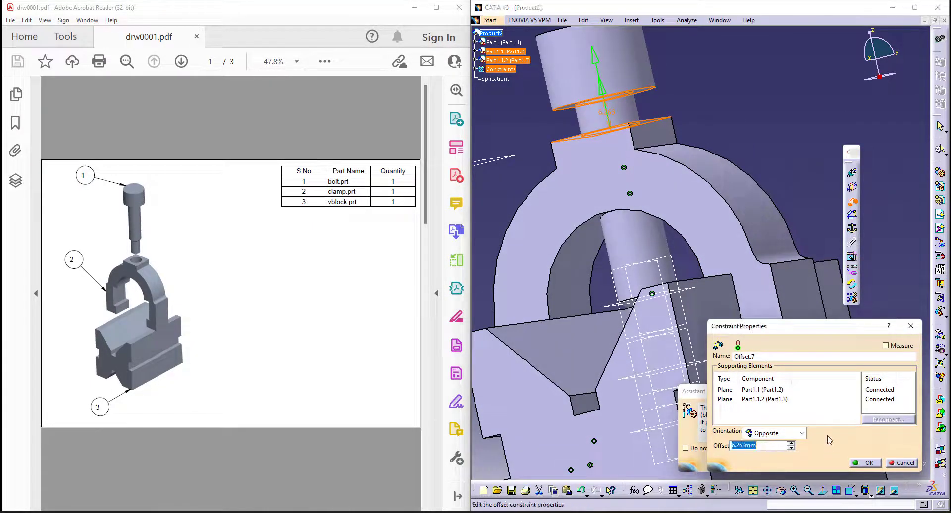
{"action": "type", "text": "6"}
{"action": "key", "text": "Return"}
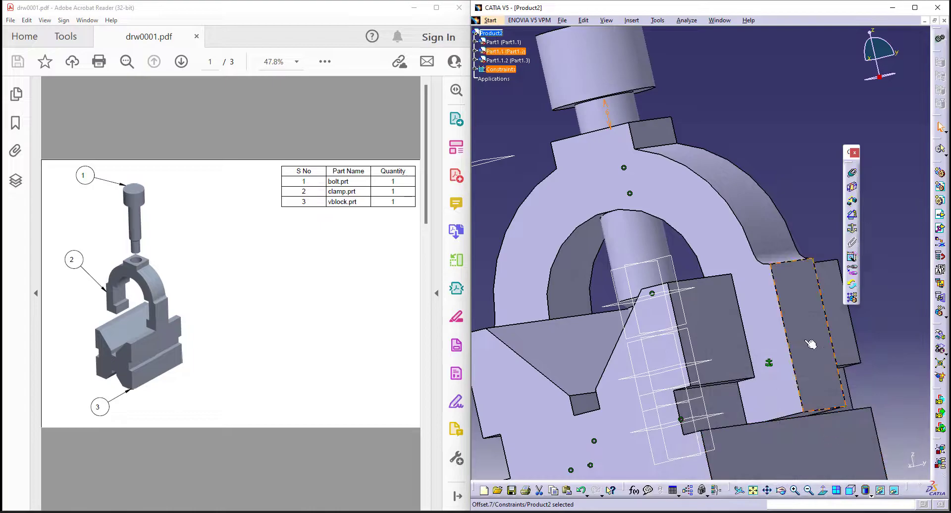
{"action": "middle_click_drag", "start_coordinate": [790, 148], "coordinate": [768, 227]}
{"action": "key", "text": "ctrl+u"}
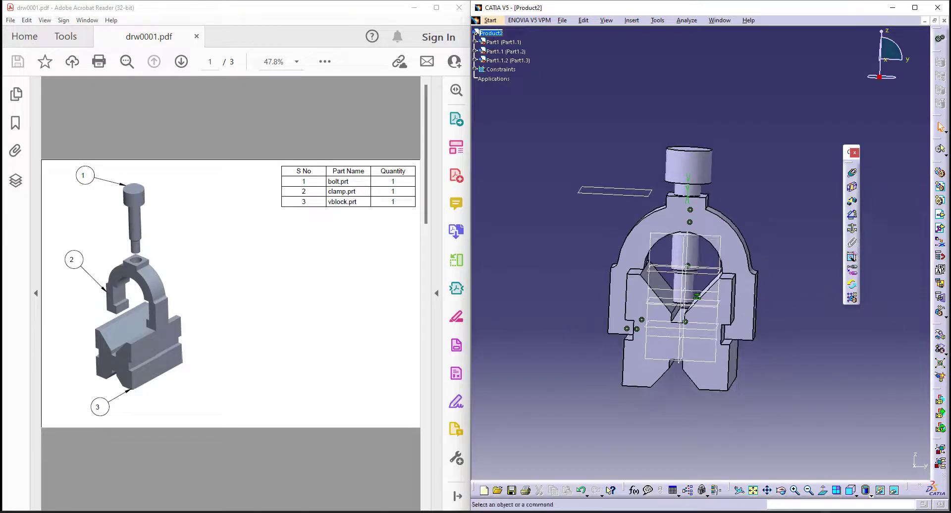
Step: Examine the assembly in the front and isometric views and compare it with the exploded drawing in the PDF
{"action": "left_click", "coordinate": [851, 491]}
{"action": "middle_click_drag", "start_coordinate": [756, 432], "coordinate": [741, 419], "text": "ctrl"}
{"action": "left_click", "coordinate": [856, 495]}
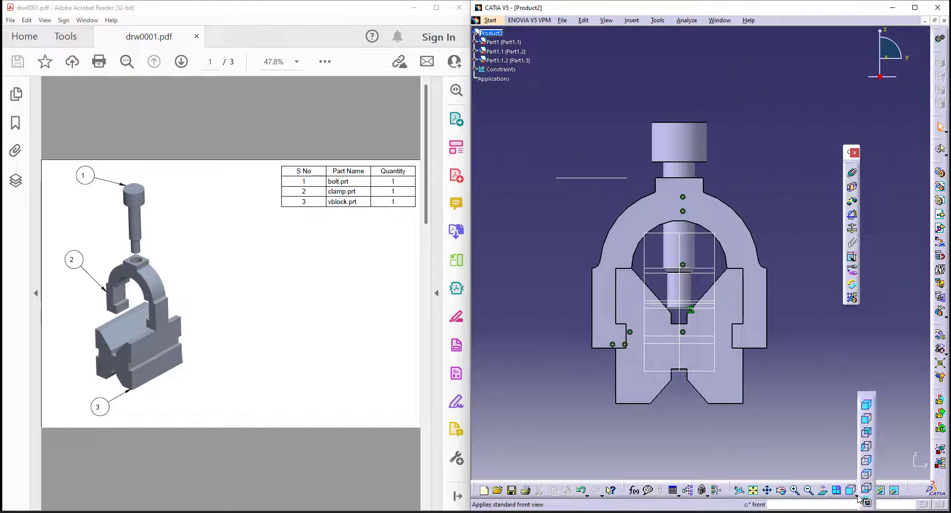
{"action": "left_click", "coordinate": [866, 407]}
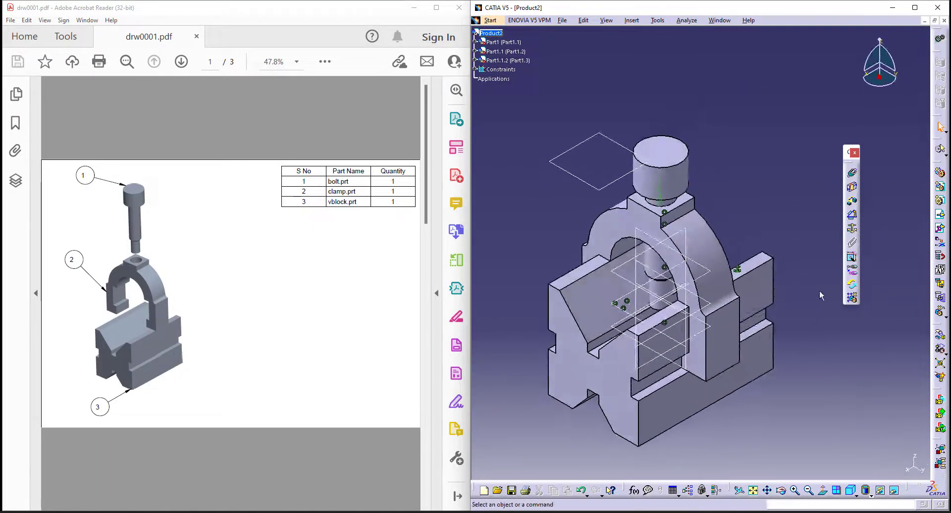
{"action": "middle_click_drag", "start_coordinate": [741, 440], "coordinate": [757, 440]}
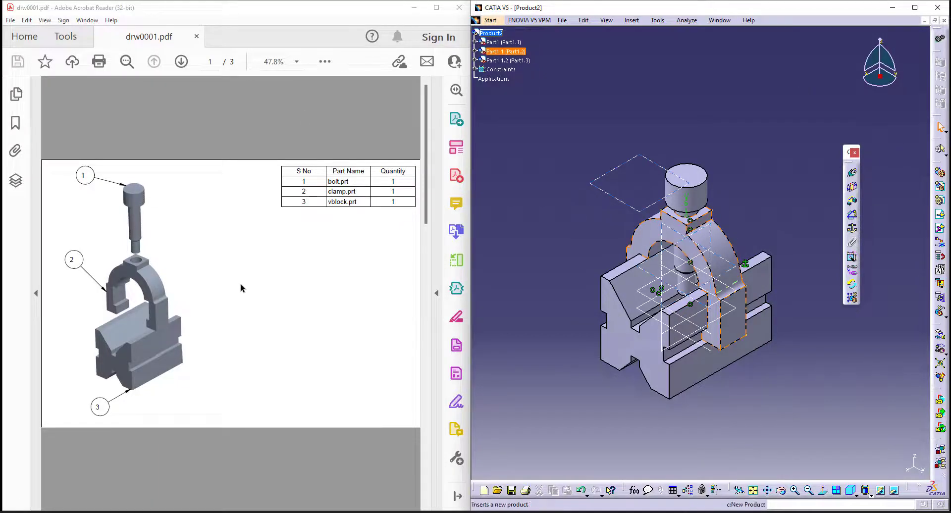
{"action": "scroll", "coordinate": [242, 287], "scroll_direction": "down", "scroll_amount": 3}
{"action": "scroll", "coordinate": [242, 286], "scroll_direction": "up", "scroll_amount": 5}
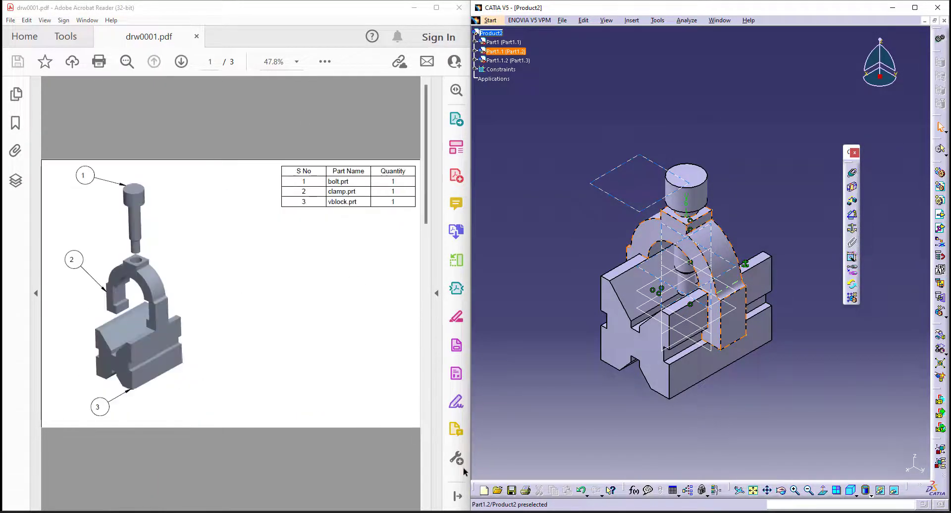